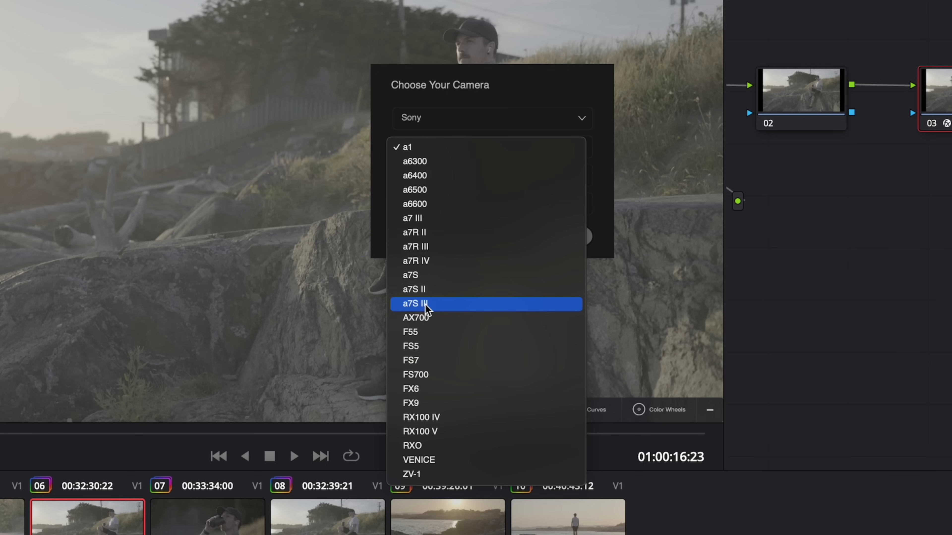
Set the CineMatch source camera on node 03 to Sony a7S III, S-Log3 S-Gamut3.Cine, Limited
click(473, 178)
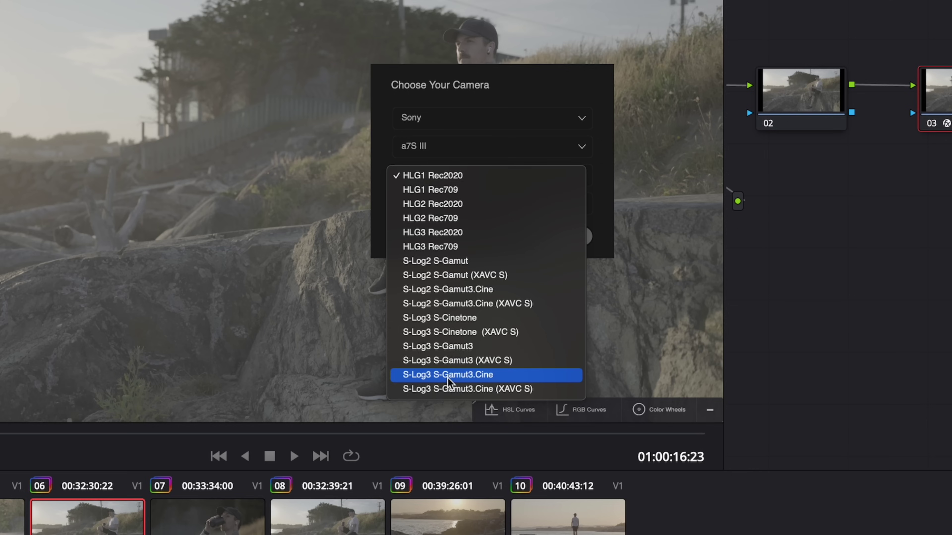
click(466, 376)
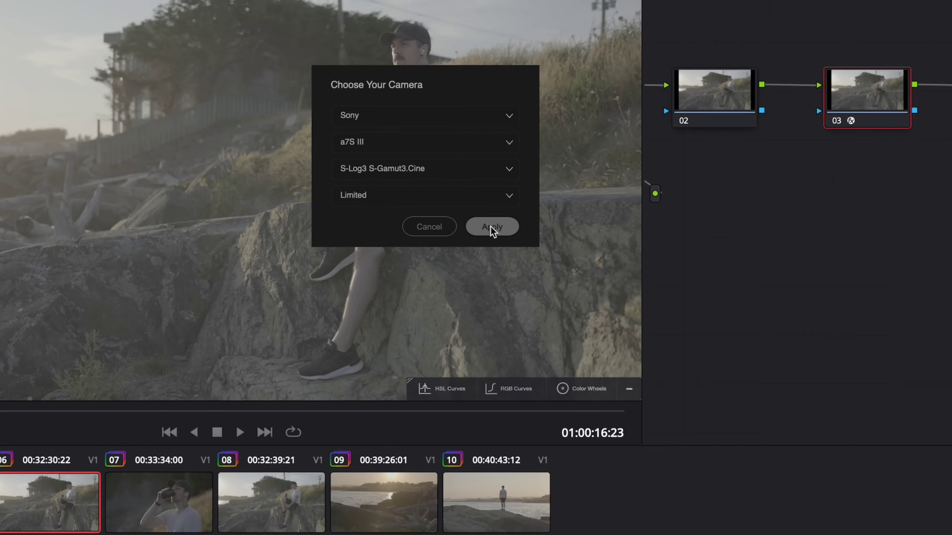
click(563, 238)
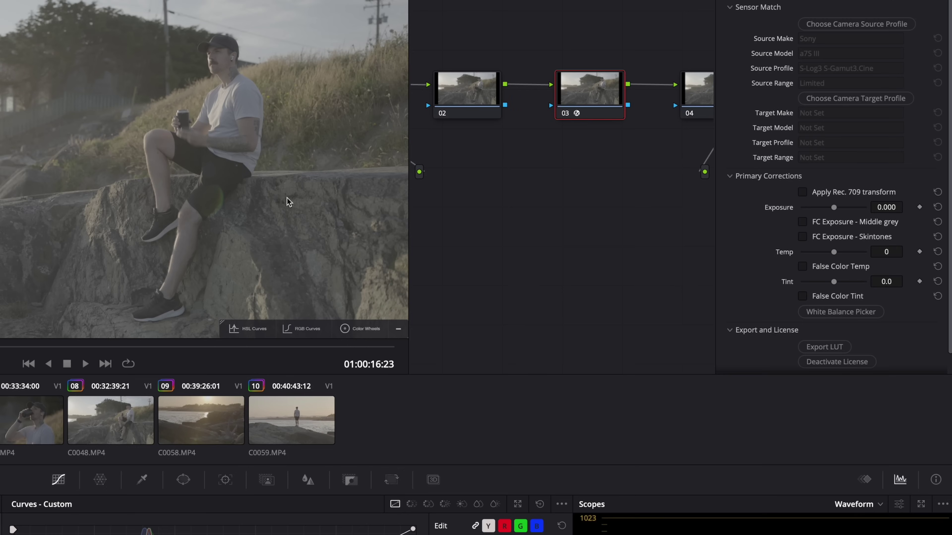
Set the CineMatch target camera to ARRI ALEXA, LogC, Limited and compare the image with node 03 disabled and enabled
click(840, 98)
click(304, 112)
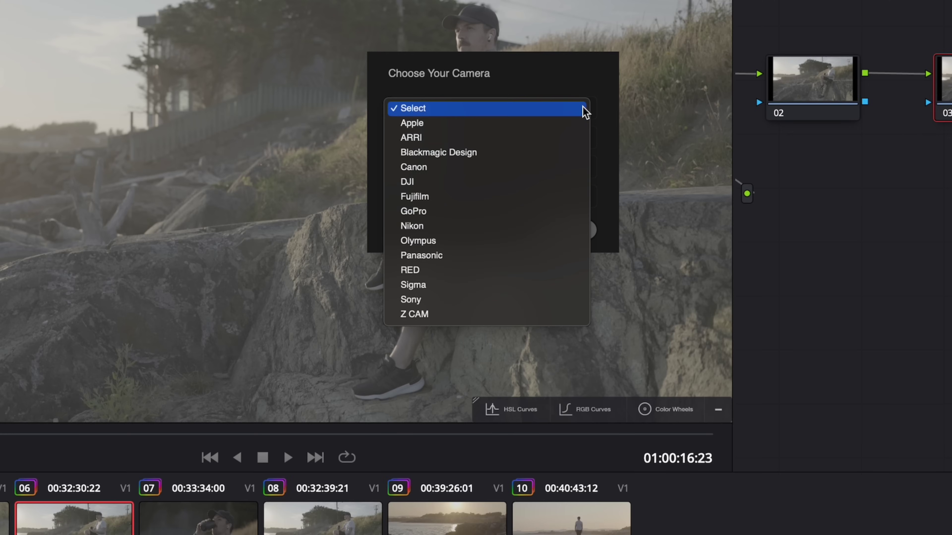
click(489, 139)
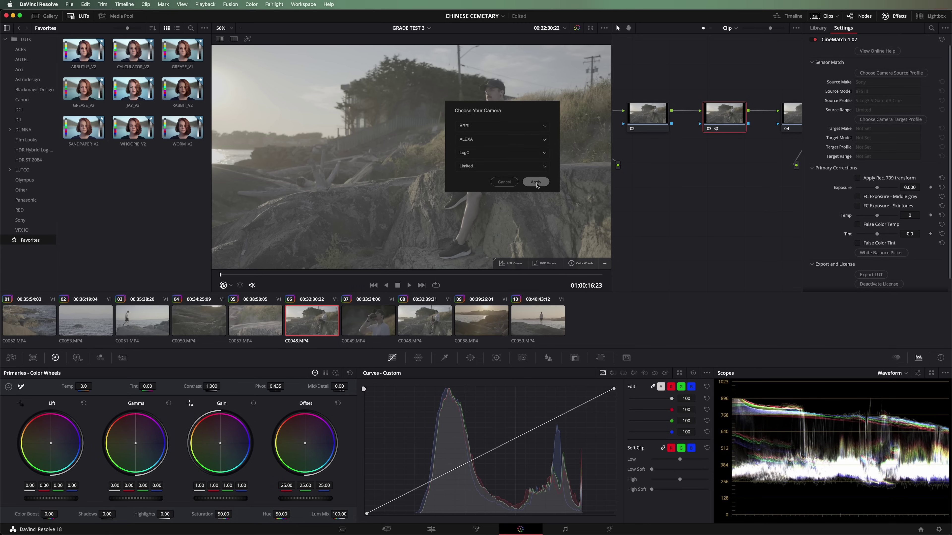
click(547, 201)
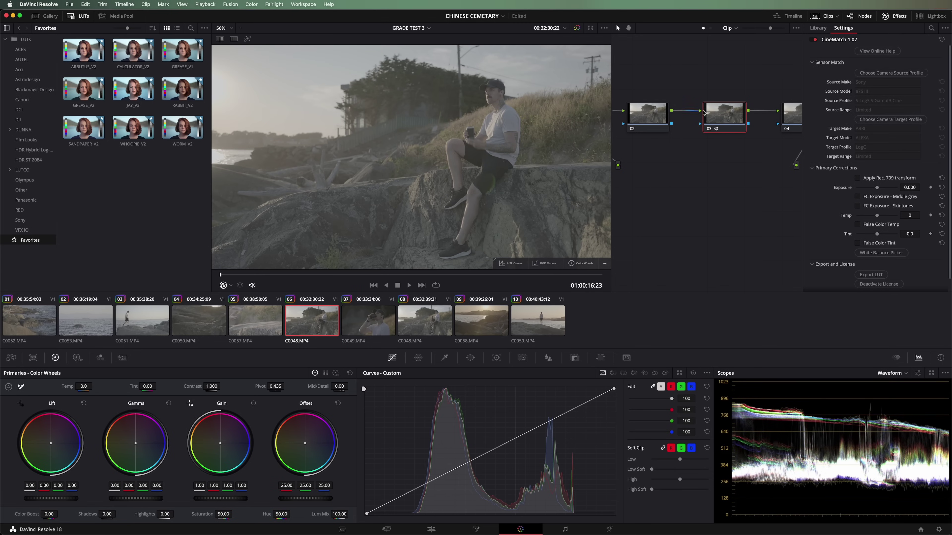
key(ctrl+d)
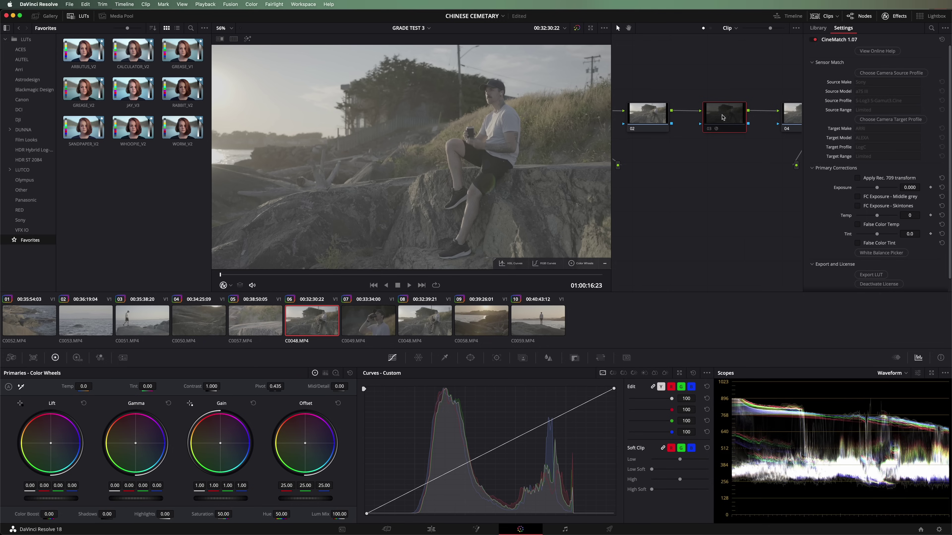
key(ctrl+d)
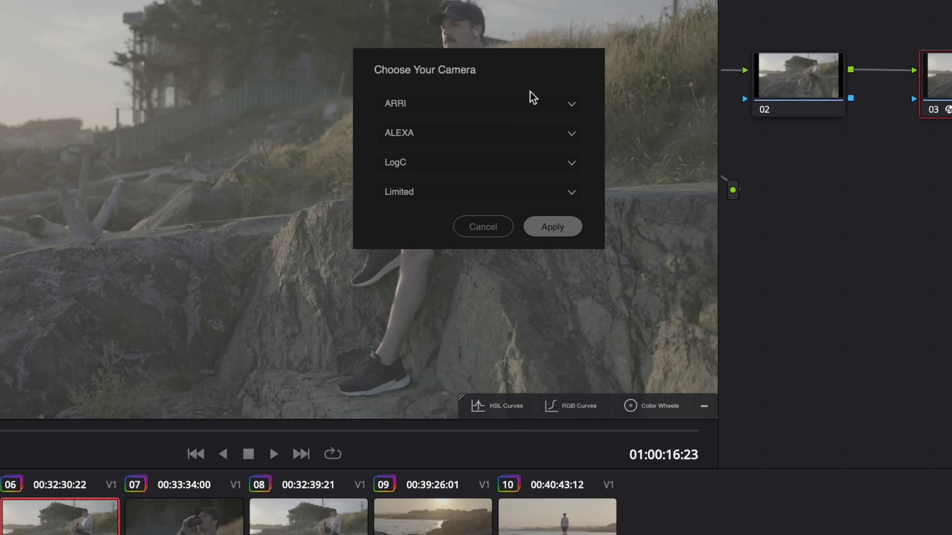
Clear the CineMatch target camera profile by resetting its make to the unselected option and applying it
click(532, 104)
click(486, 83)
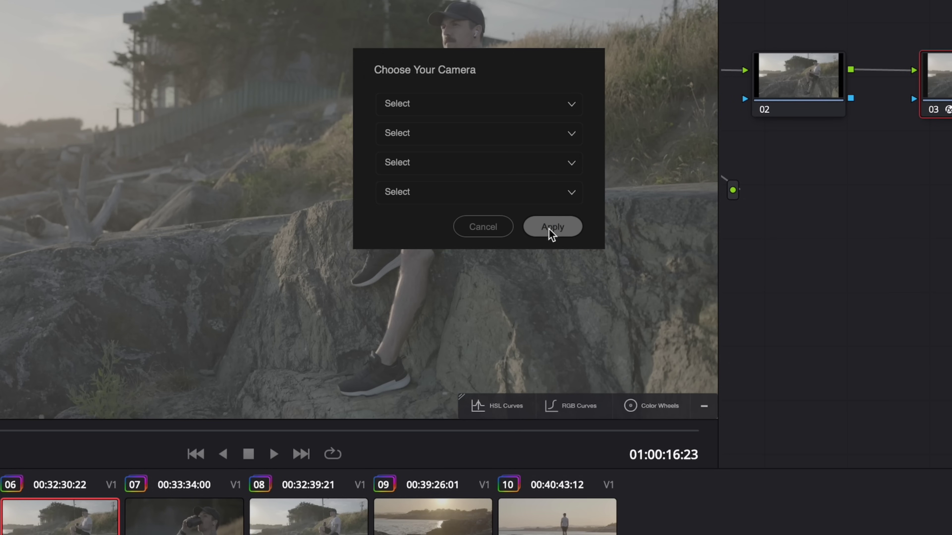
click(554, 226)
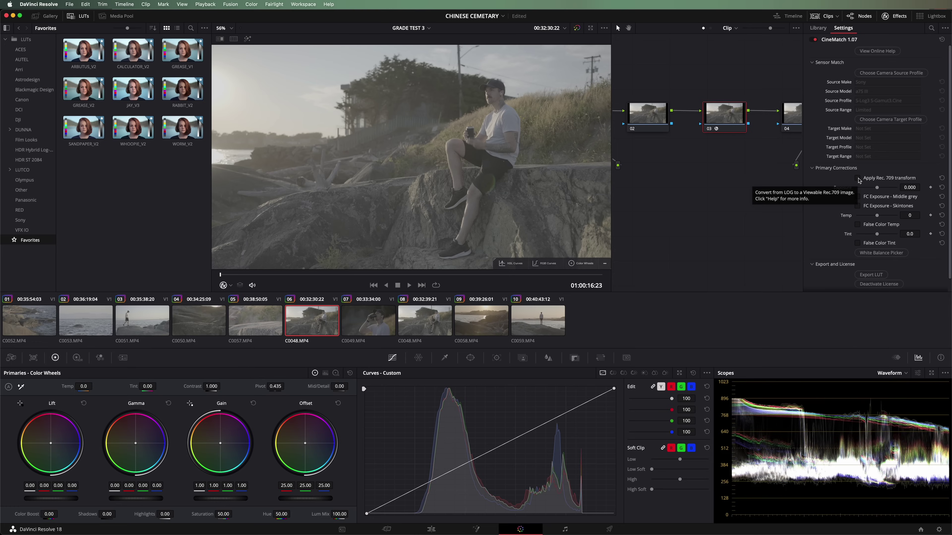
Enable CineMatch's Rec. 709 transform on node 03, switching it off and on again to compare the image
click(857, 178)
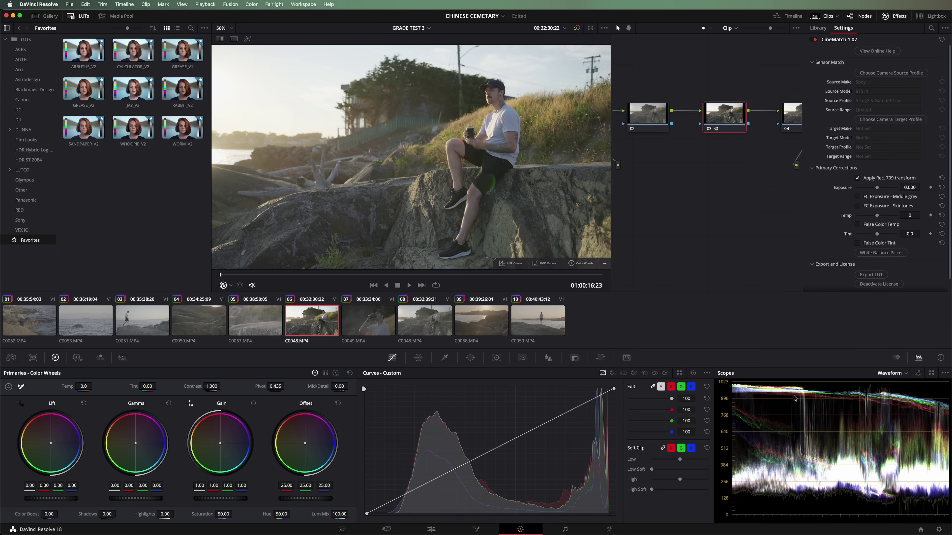
click(857, 178)
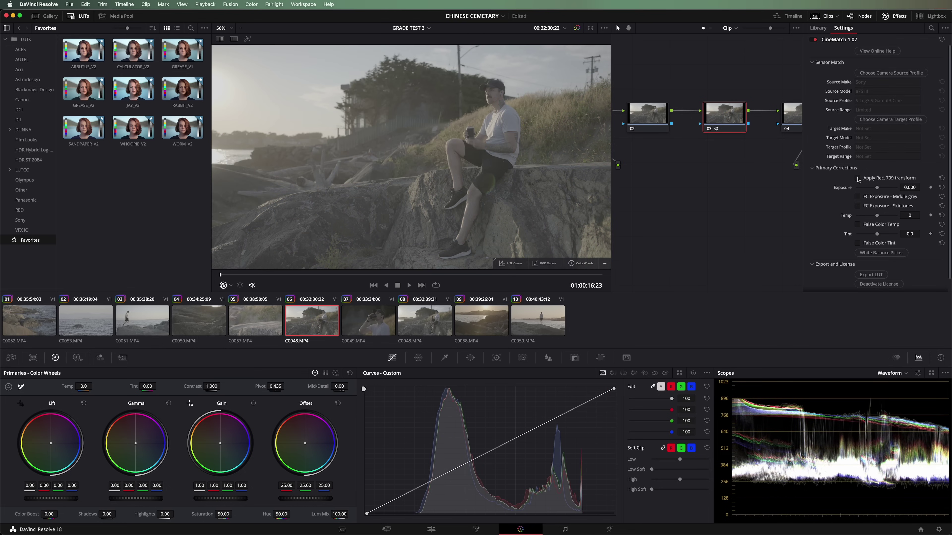
click(858, 179)
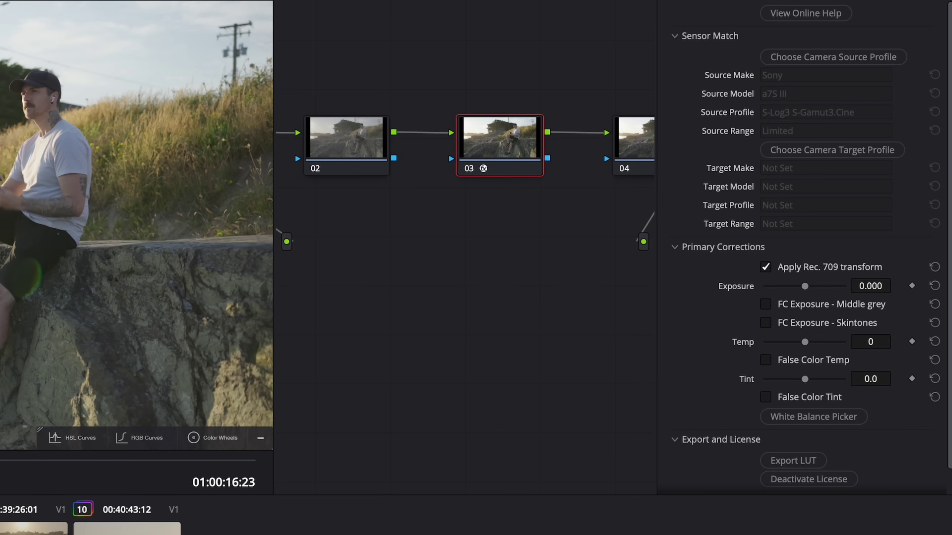
drag(805, 286, 795, 286)
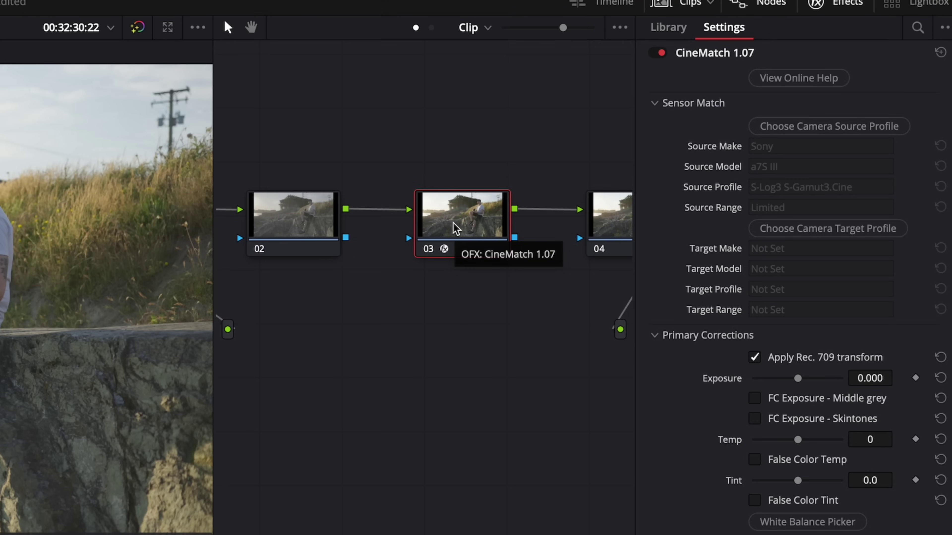
Reset node 03's grade, search the effects library for "color spa" and apply Color Space Transform to that node
right_click(456, 227)
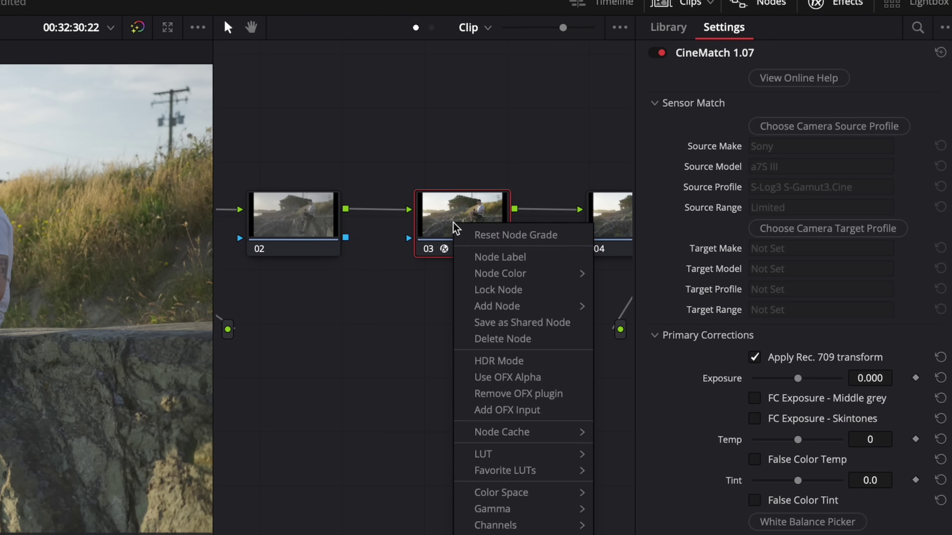
click(480, 236)
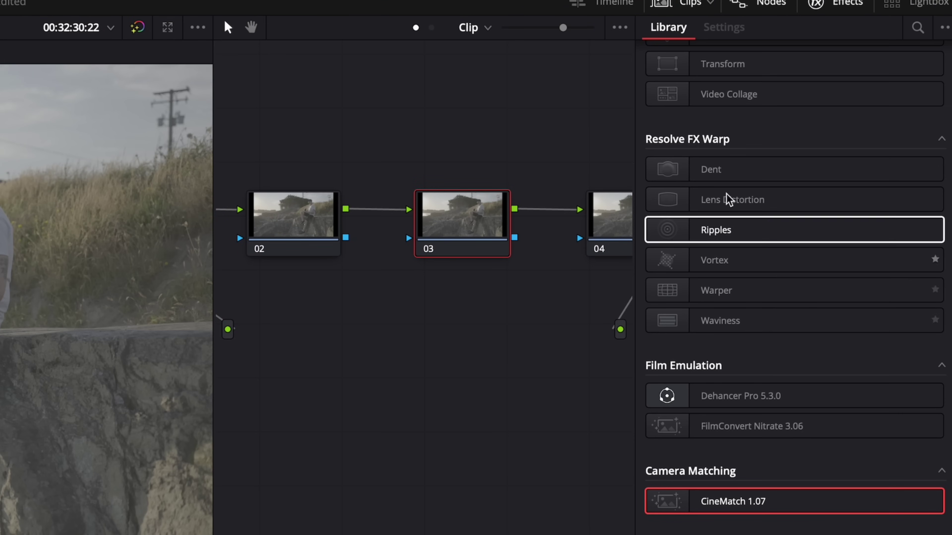
click(917, 27)
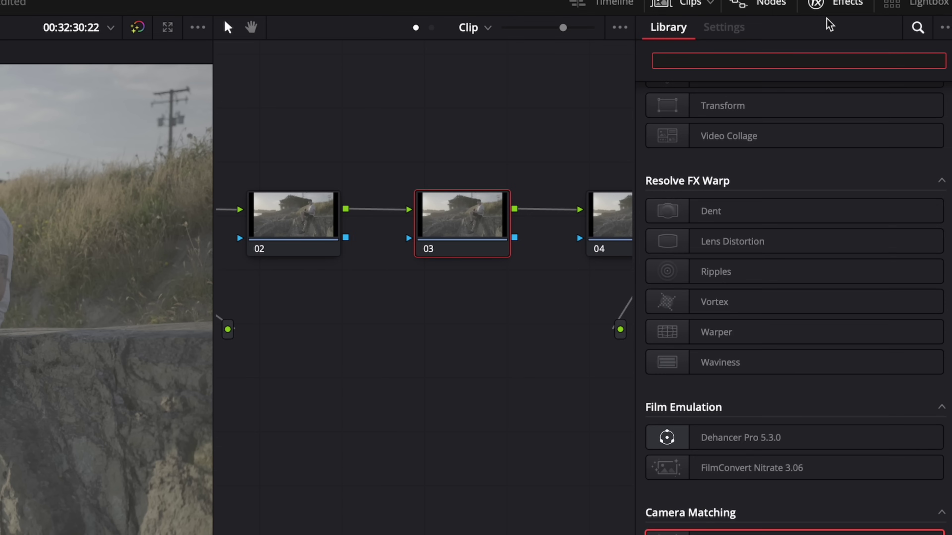
text(color s)
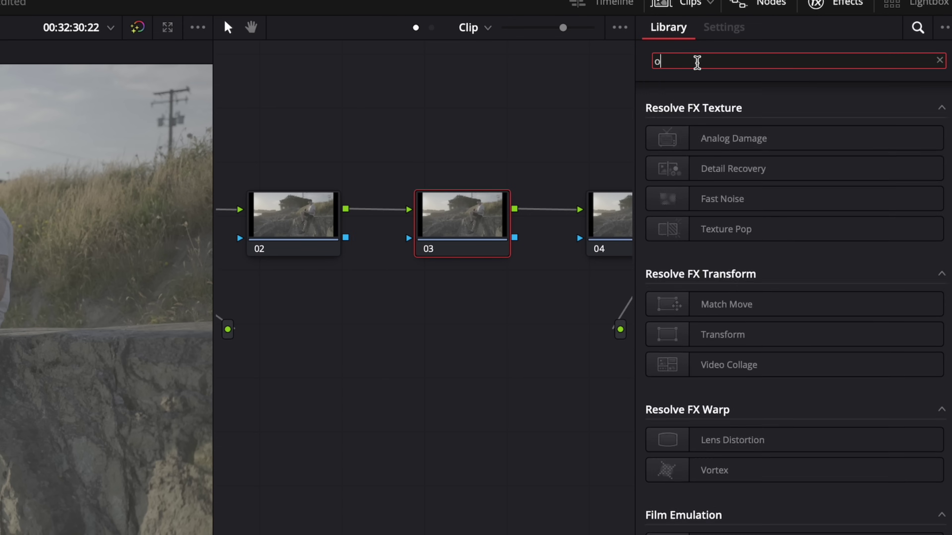
text(pa)
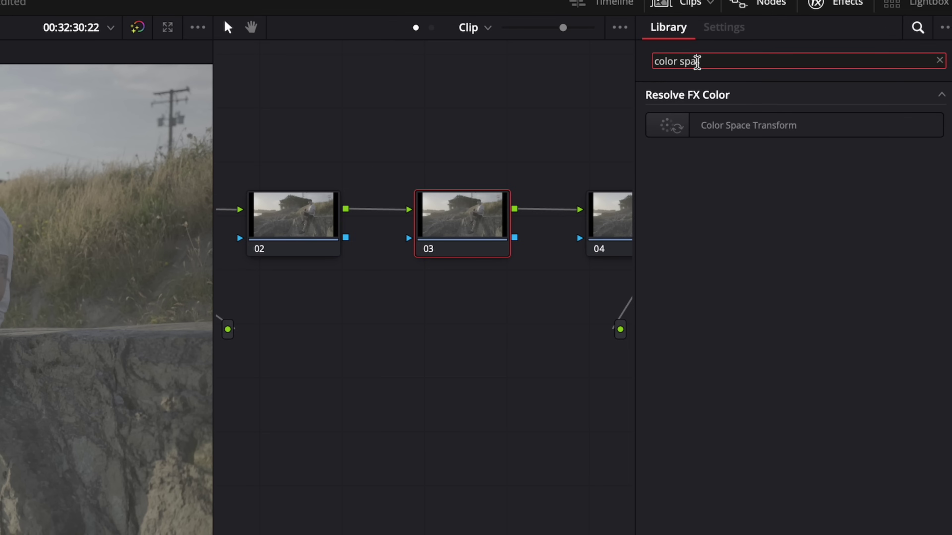
drag(715, 124, 464, 227)
scroll(470, 390, down, 2)
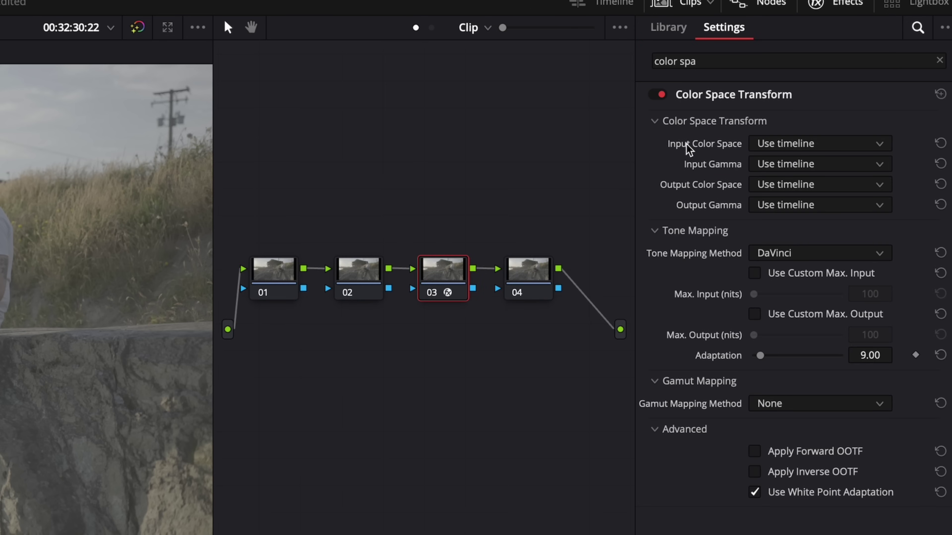
Set the Color Space Transform's input color space to Sony S-Gamut3.Cine and its input gamma to Sony S-Log3
click(774, 146)
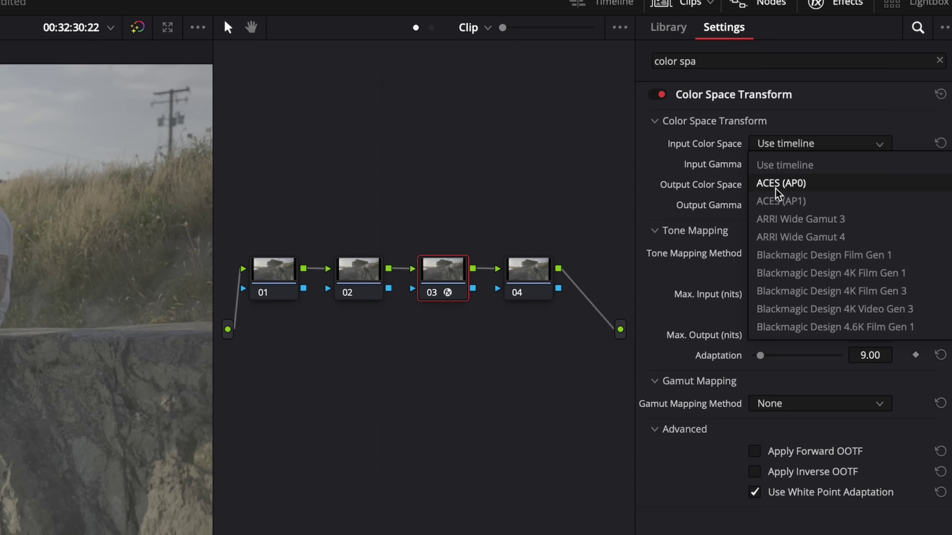
scroll(787, 232, down, 10)
click(797, 277)
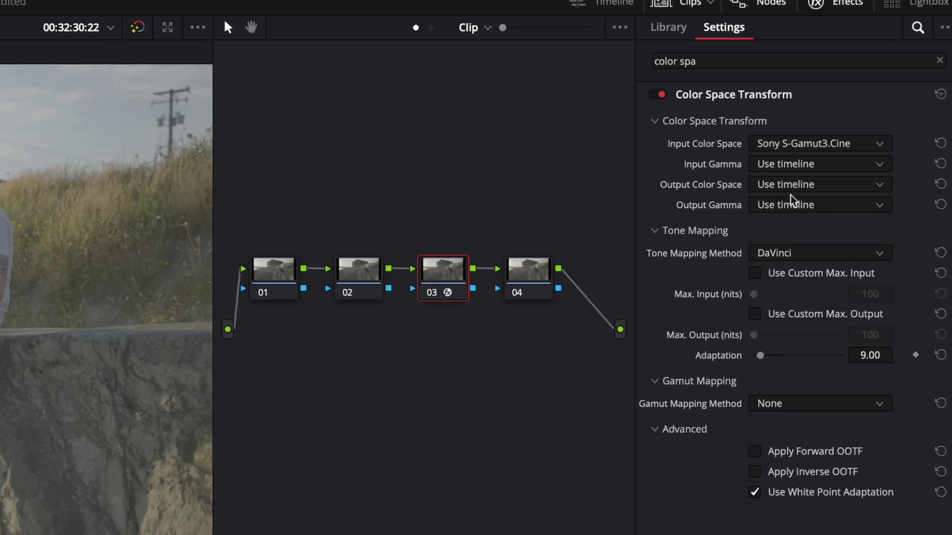
click(786, 164)
scroll(785, 236, down, 15)
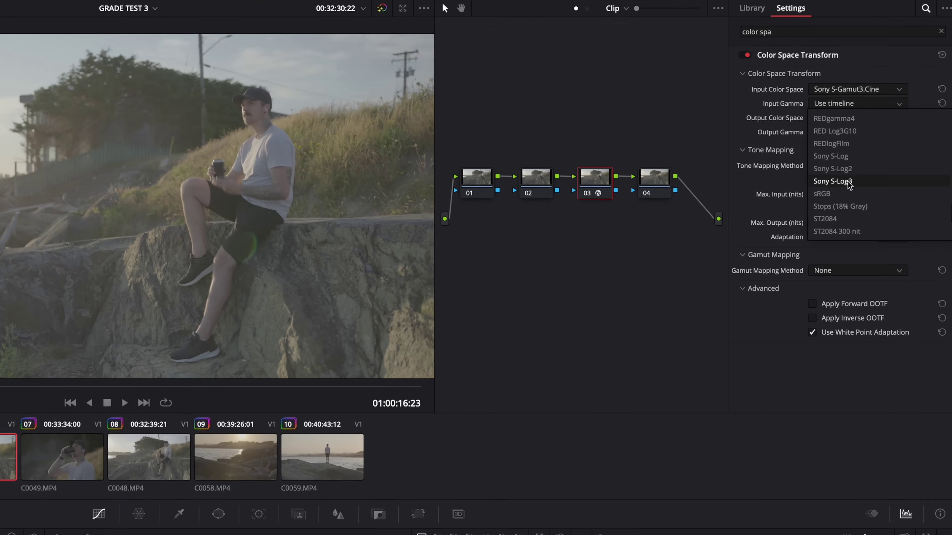
click(783, 276)
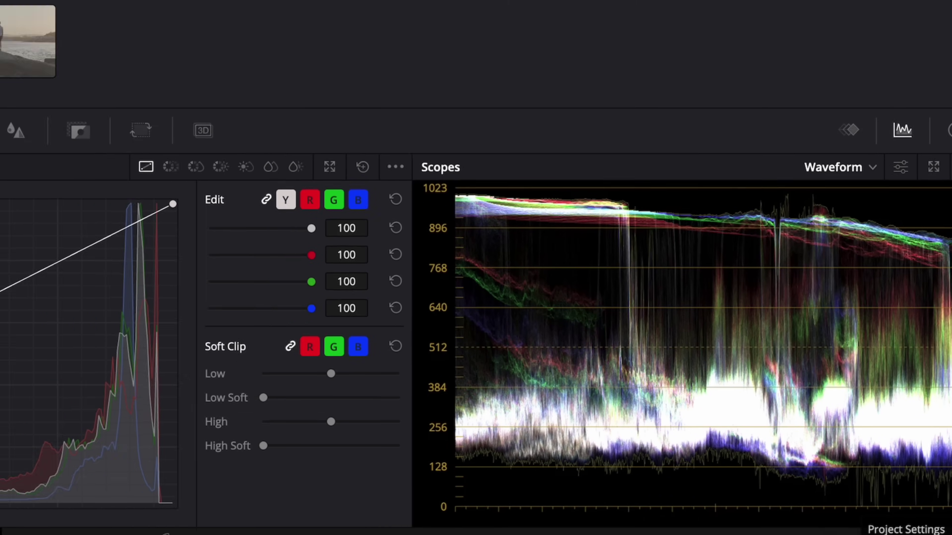
Check the timeline and output color space in the project's Color Management settings
click(927, 527)
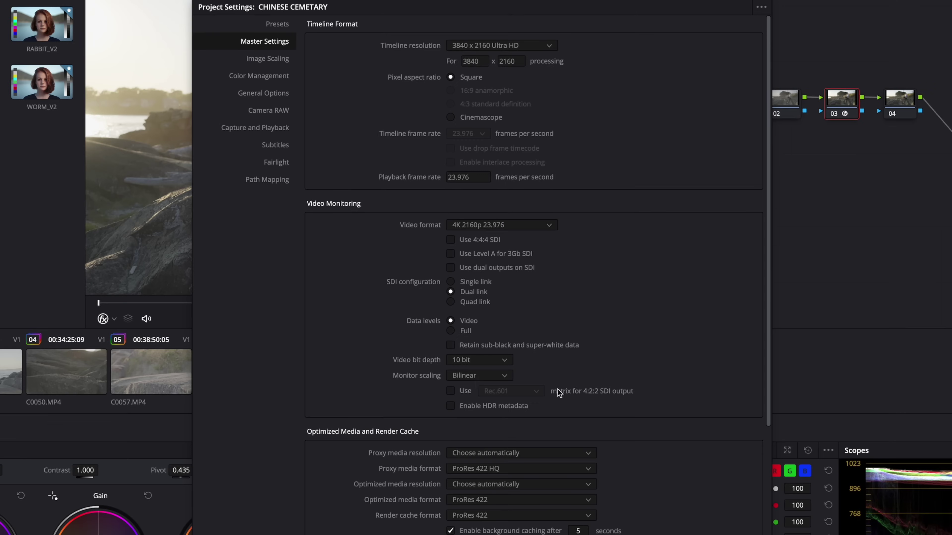
click(263, 77)
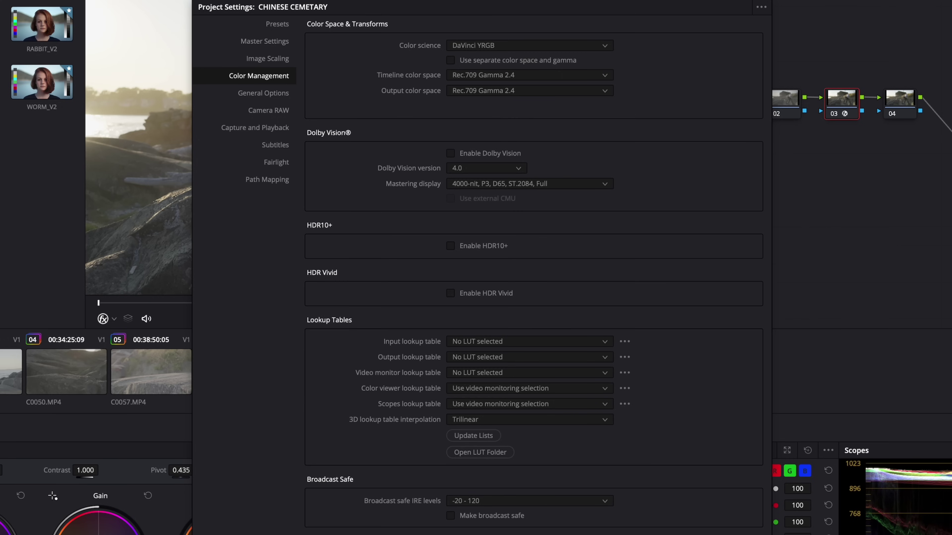
key(Escape)
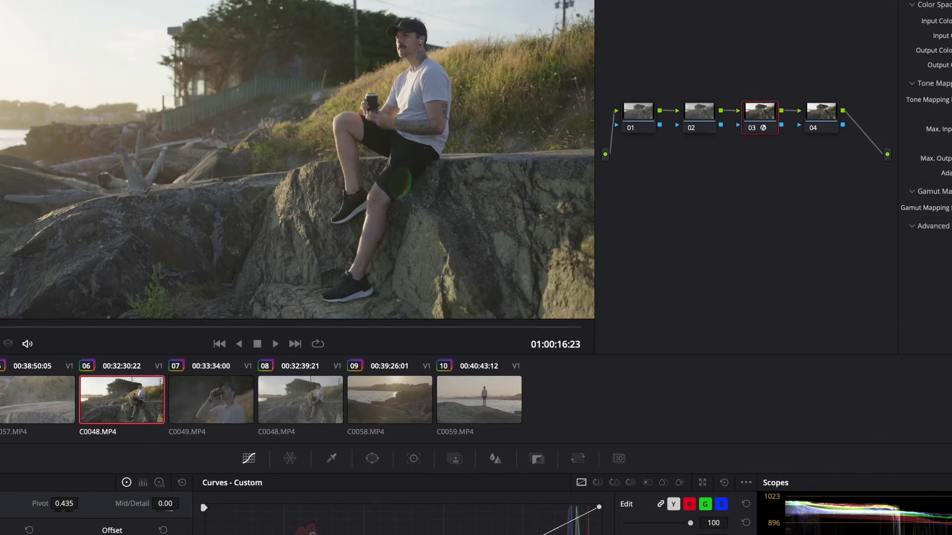
Set the Color Space Transform's output color space to Rec.709 and its output gamma to Gamma 2.4
click(836, 79)
scroll(820, 182, down, 4)
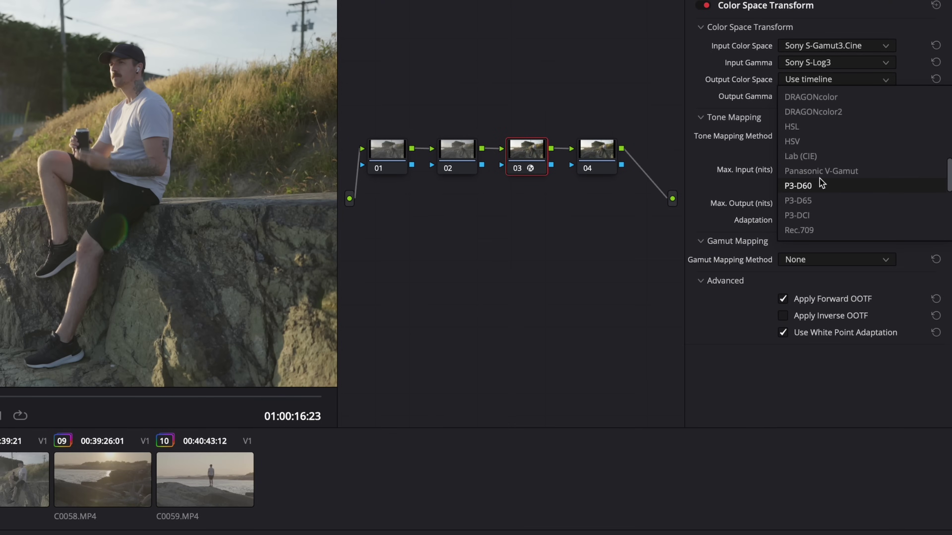
scroll(819, 178, down, 3)
click(818, 186)
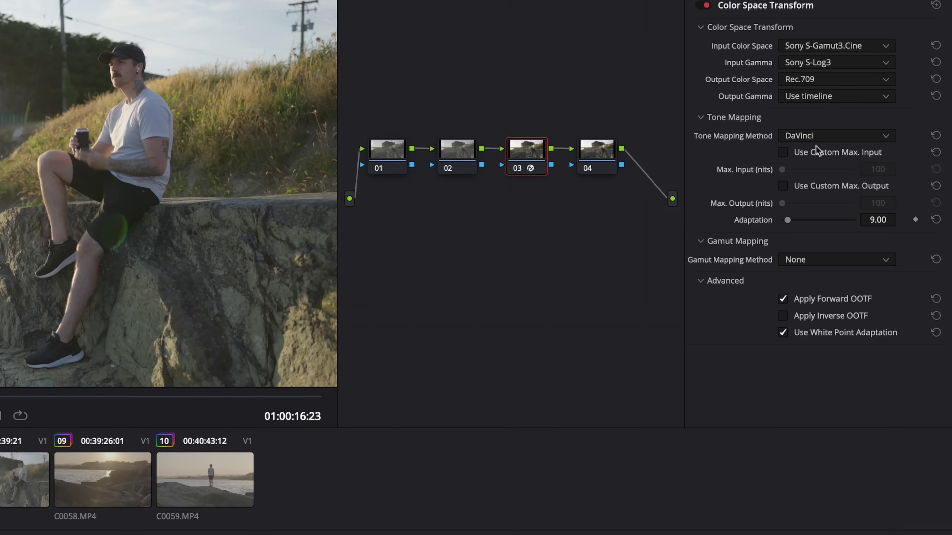
click(820, 99)
scroll(820, 174, down, 6)
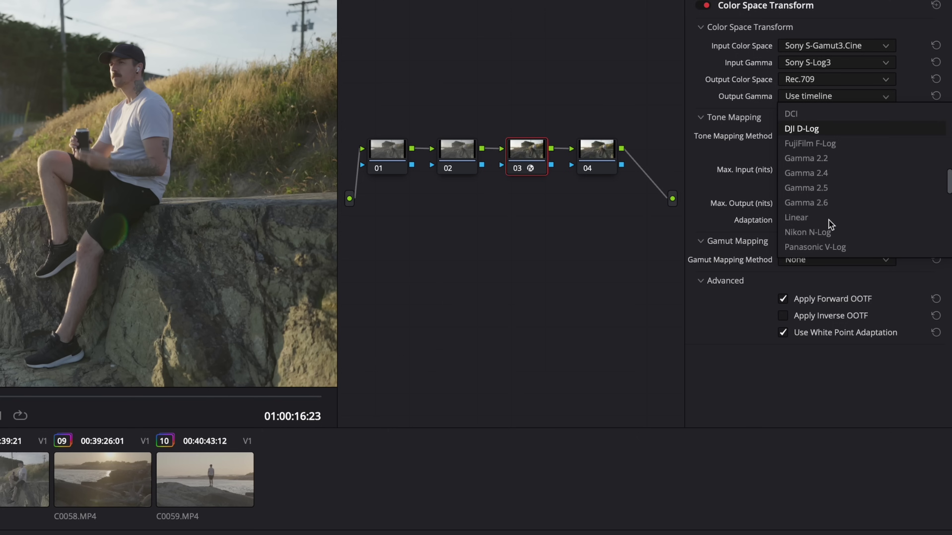
click(827, 174)
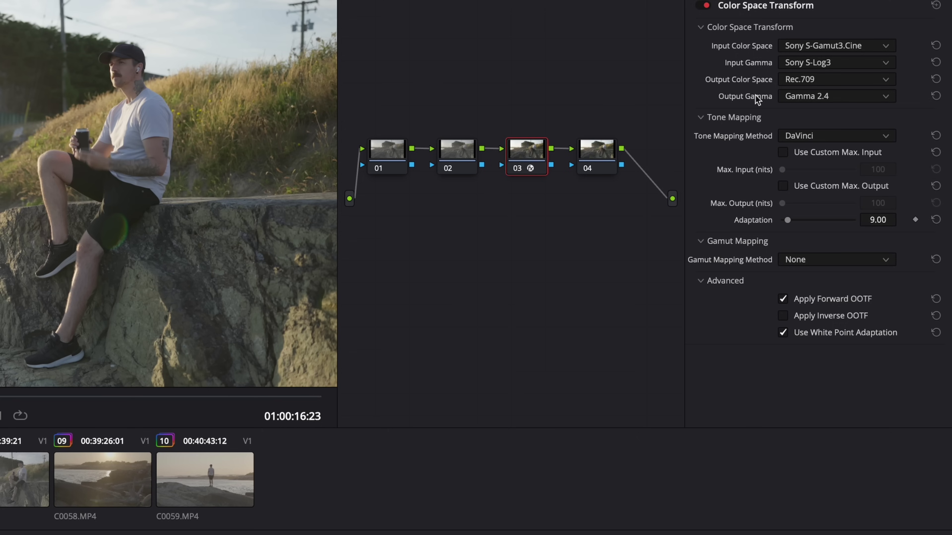
click(801, 78)
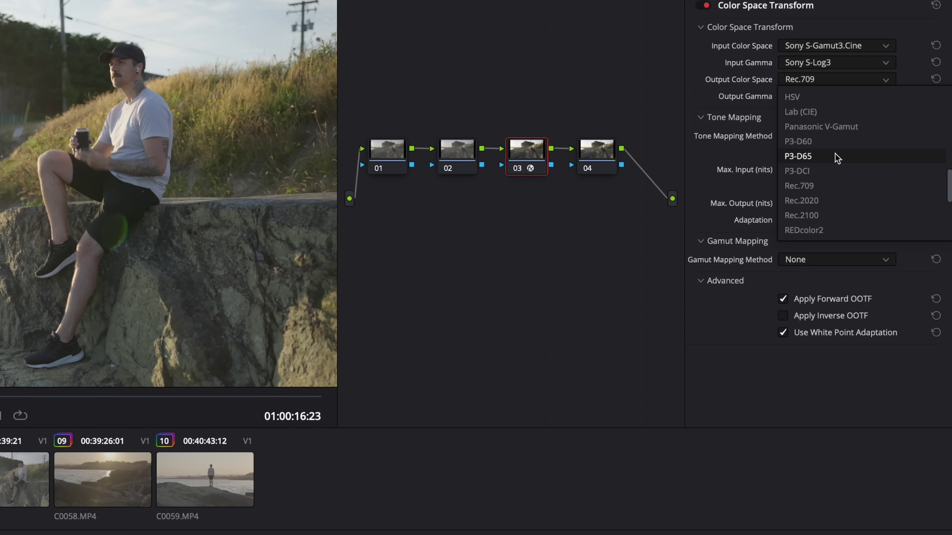
click(814, 186)
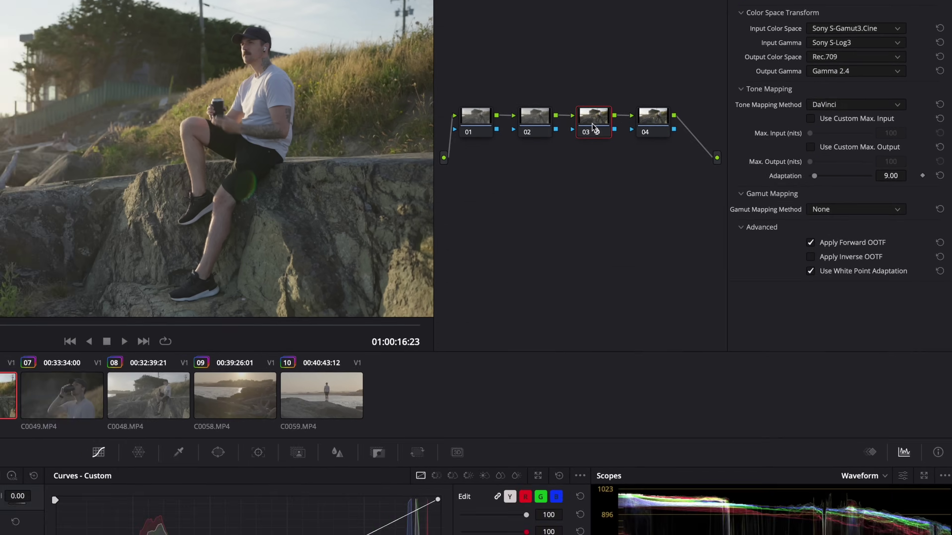
Disable and re-enable node 03 to compare the clip with and without the color space conversion
click(592, 124)
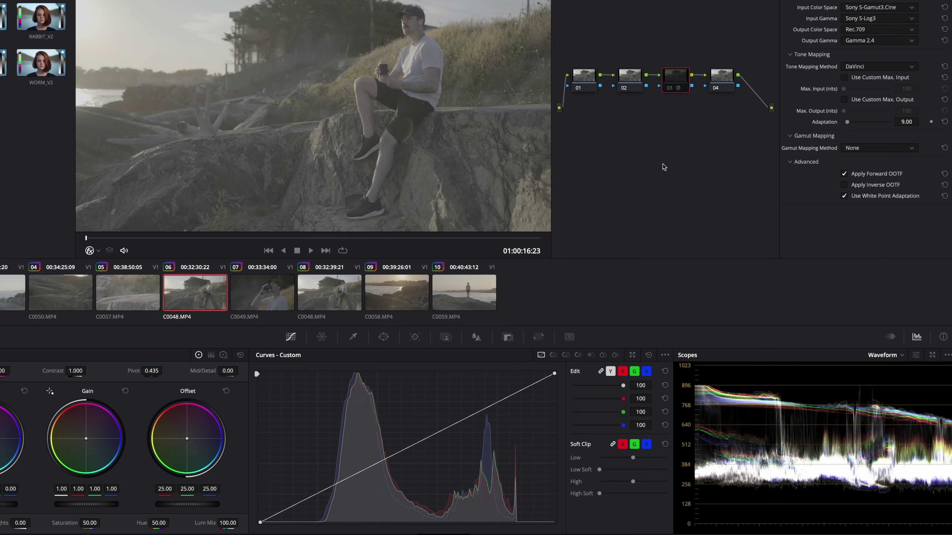
key(ctrl+d)
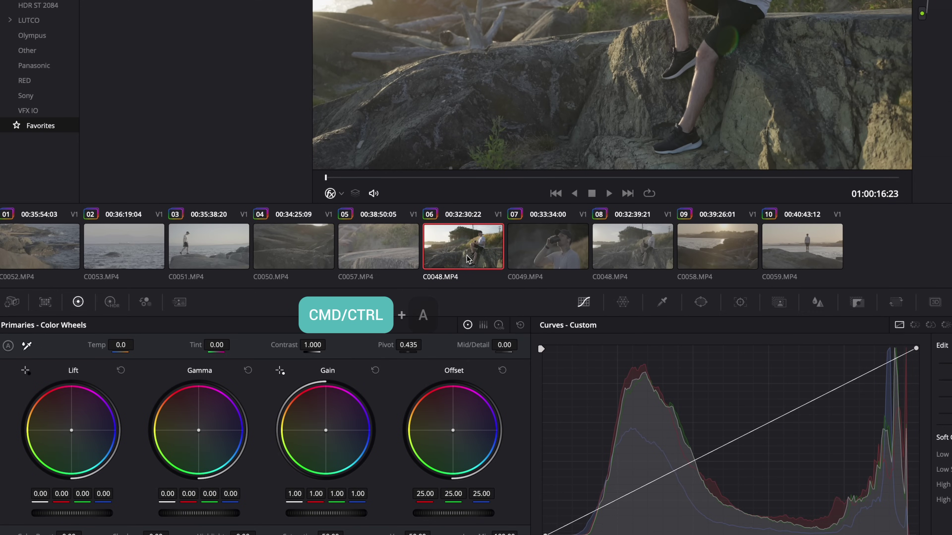
Select all clips in the timeline and apply clip 06's grade to every one of them
key(ctrl+a)
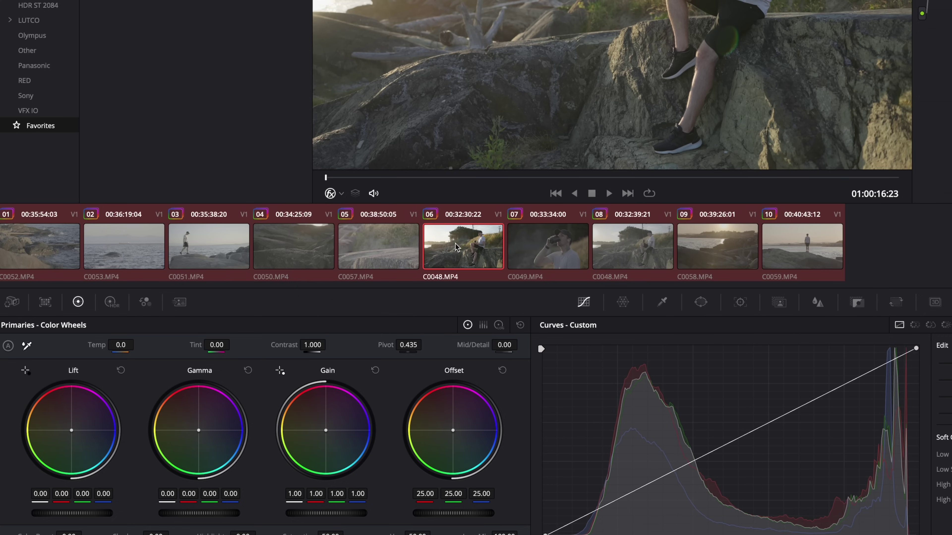
right_click(458, 248)
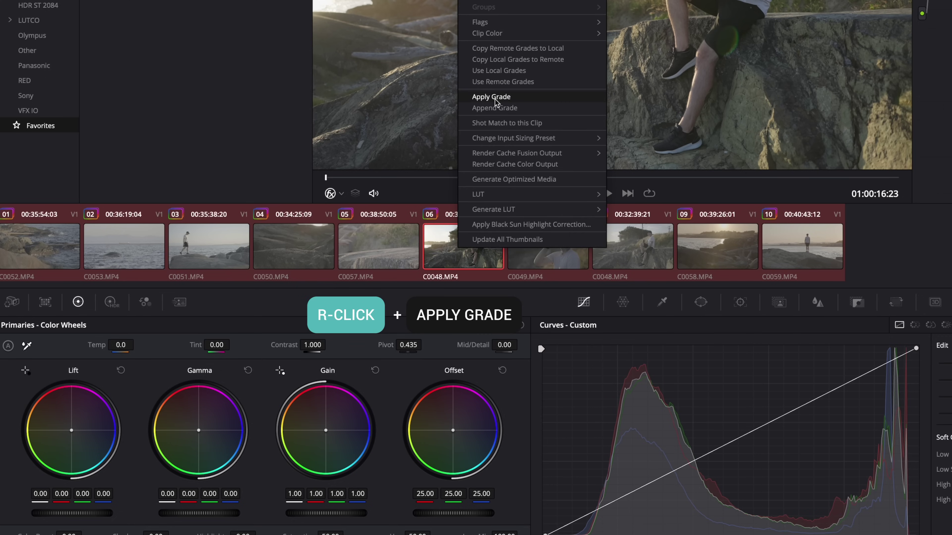
middle_click(454, 254)
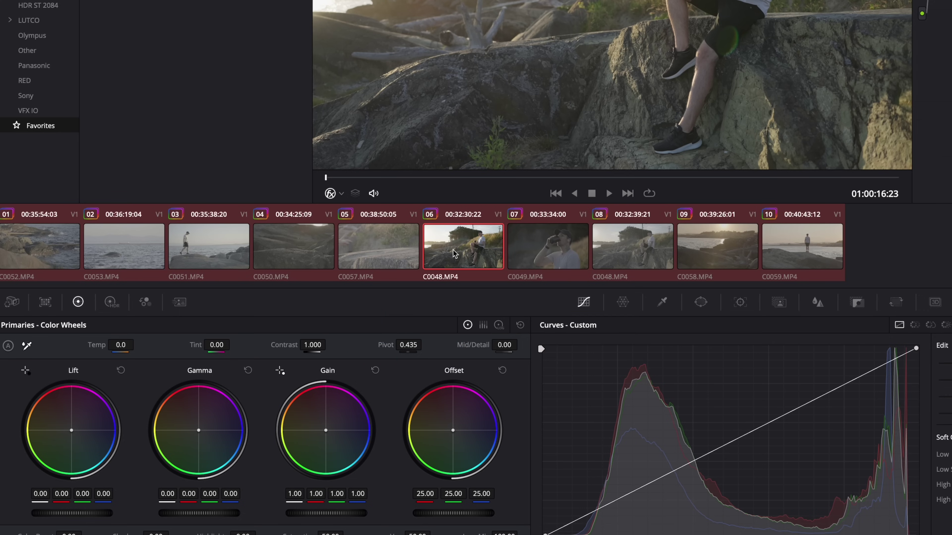
View clips 07 and 08 to check their color space conversion, and return to clip 06
click(556, 251)
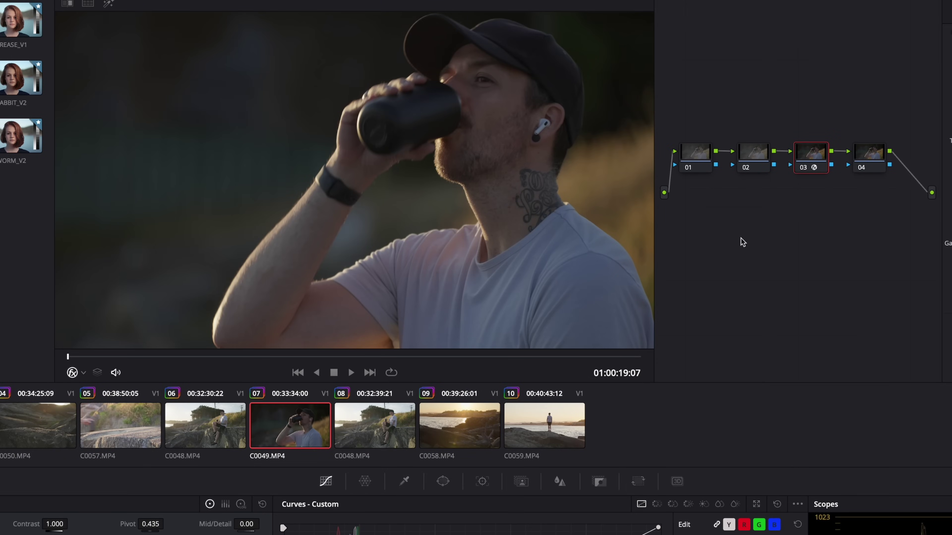
click(380, 430)
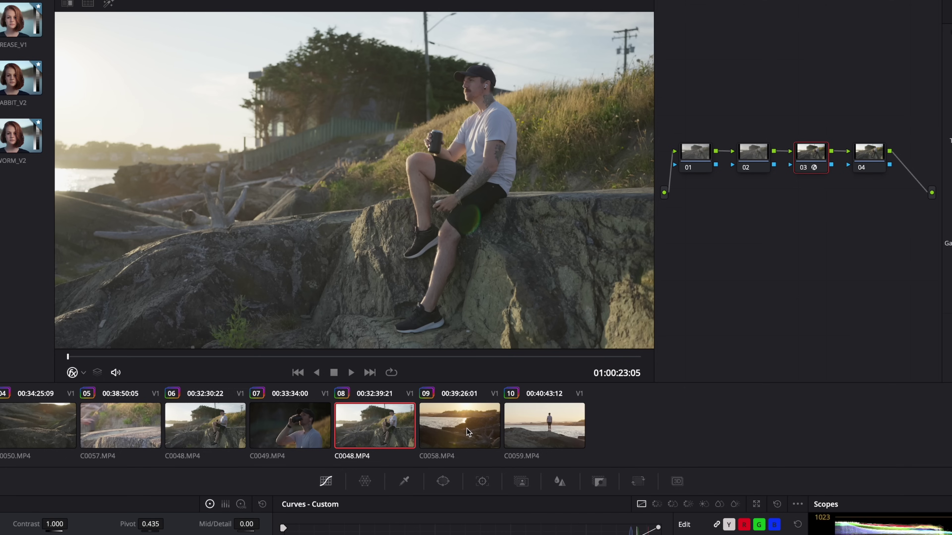
key(Up)
key(Up)
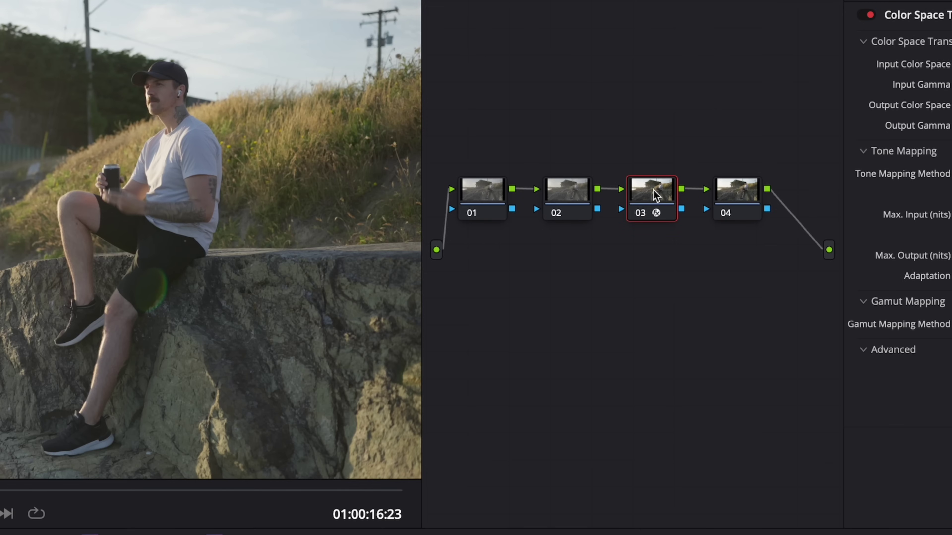
Label node 03 CST, node 02 PRI and node 01 WB, and check clip 07's node tree
key(Tab)
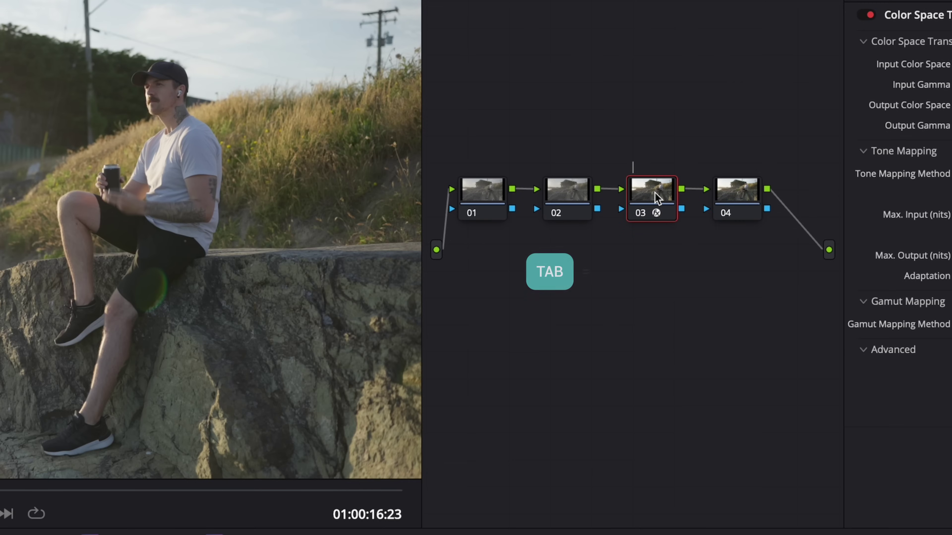
text(CST)
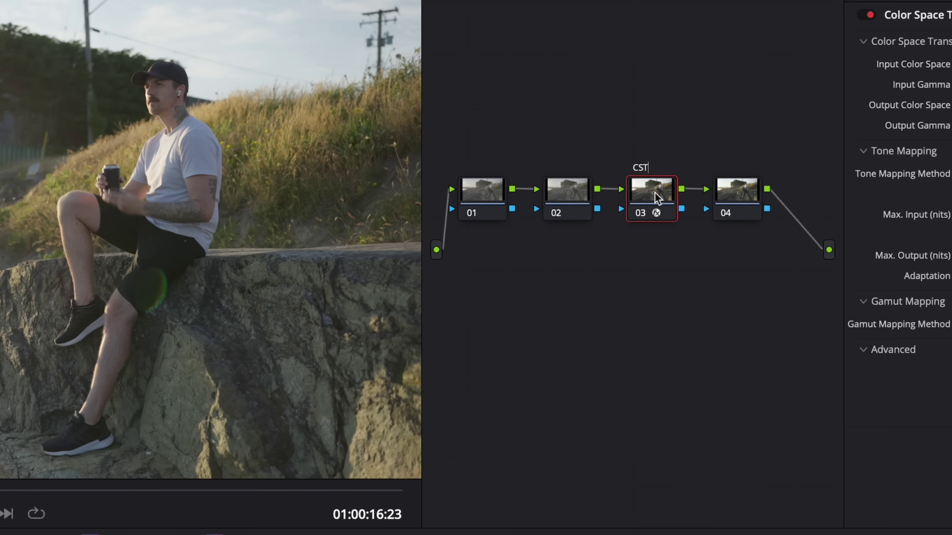
key(Return)
click(568, 197)
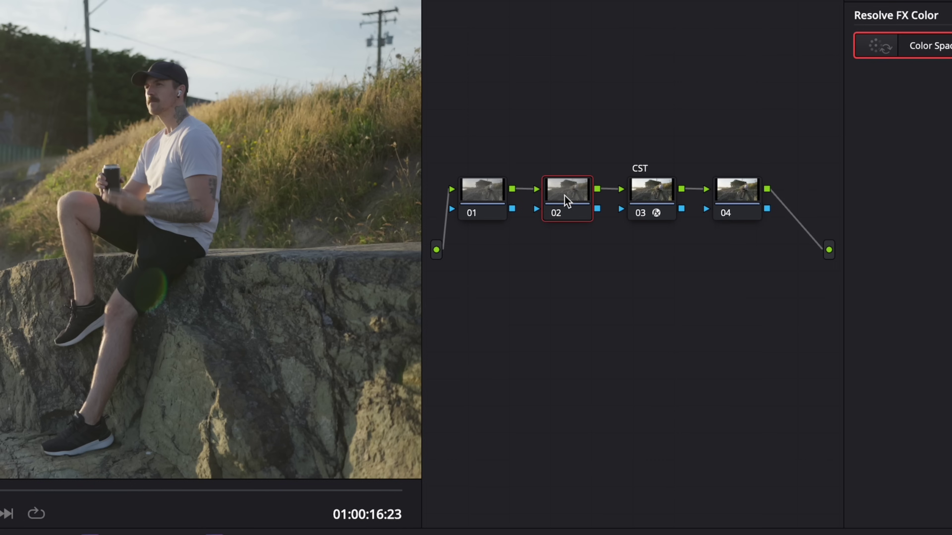
key(Tab)
click(496, 195)
key(Tab)
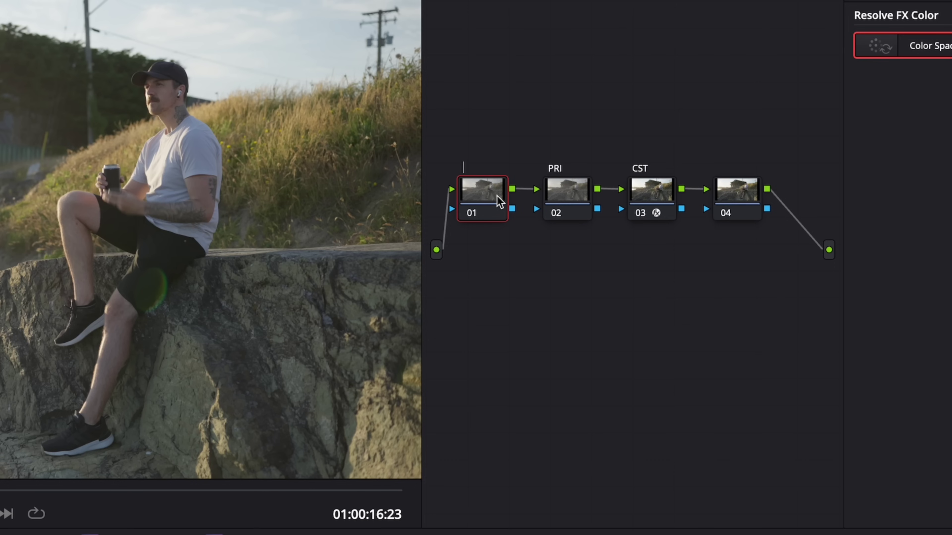
text(WB)
key(Return)
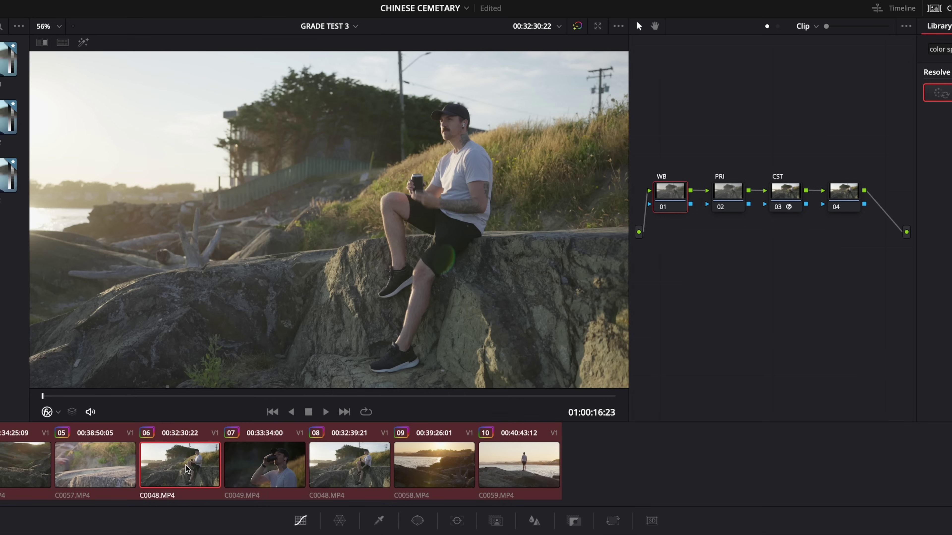
click(277, 470)
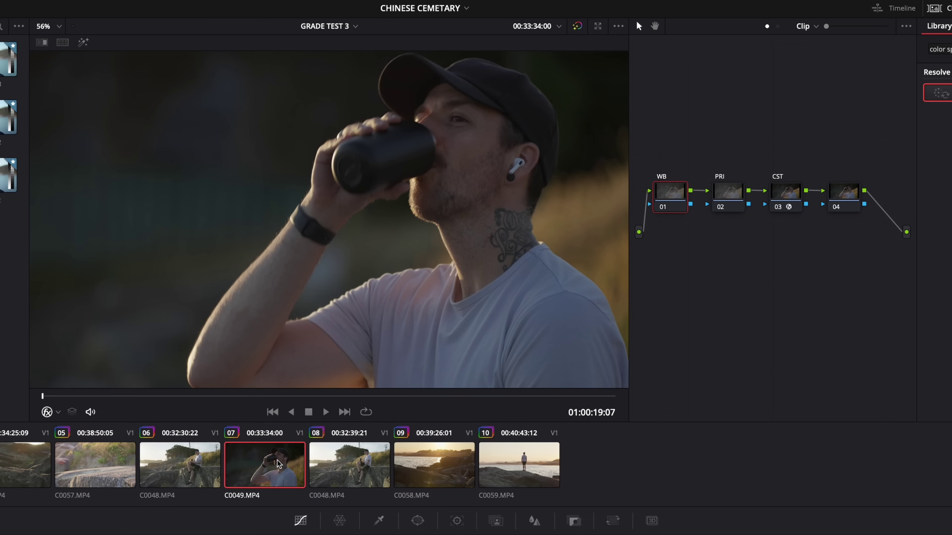
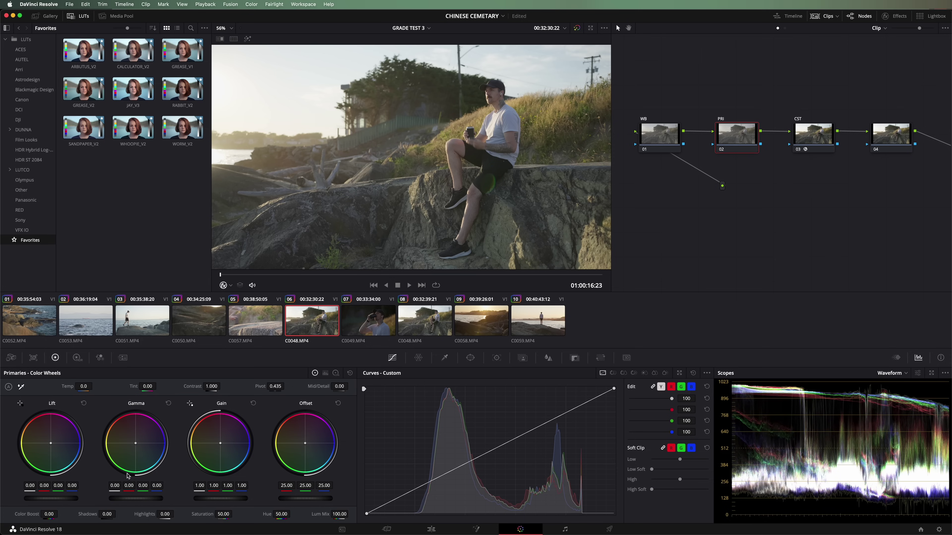
On clip 06's PRI node, lower the master Lift to -0.06 and raise the master Gamma to 0.05
drag(99, 494, 42, 495)
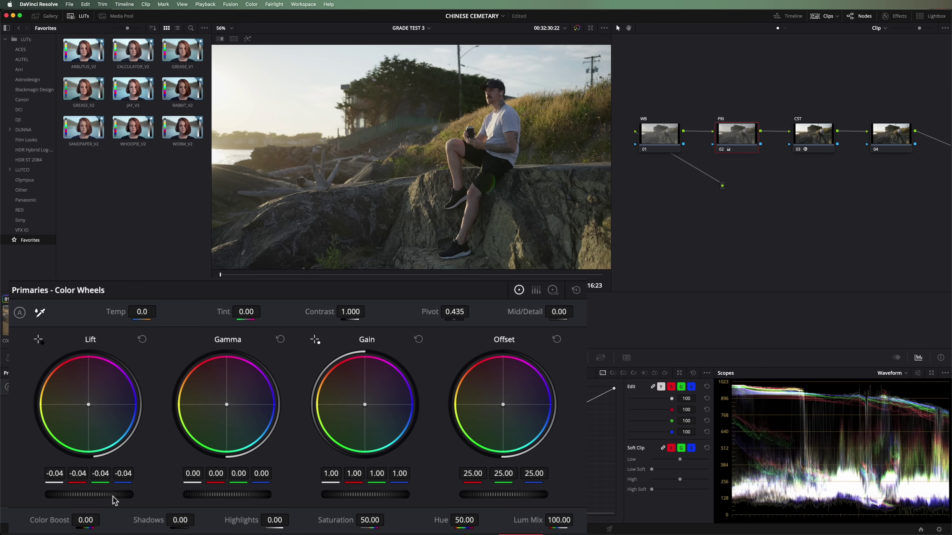
drag(222, 495, 318, 494)
drag(89, 494, 61, 494)
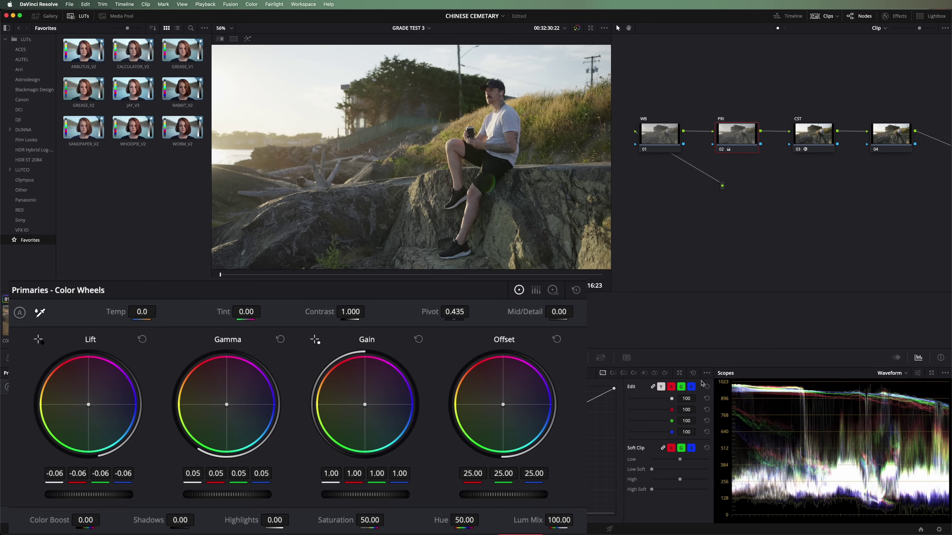
Show only luma (Y) in the waveform scope, and set the PRI node's Lift to -0.08, Gamma to 0.07 and Contrast to 1.100
click(914, 362)
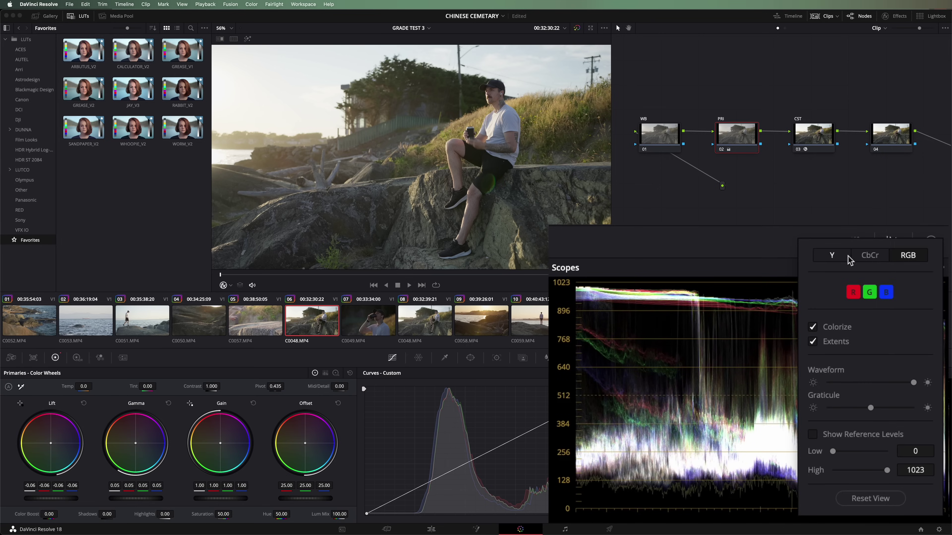
click(877, 355)
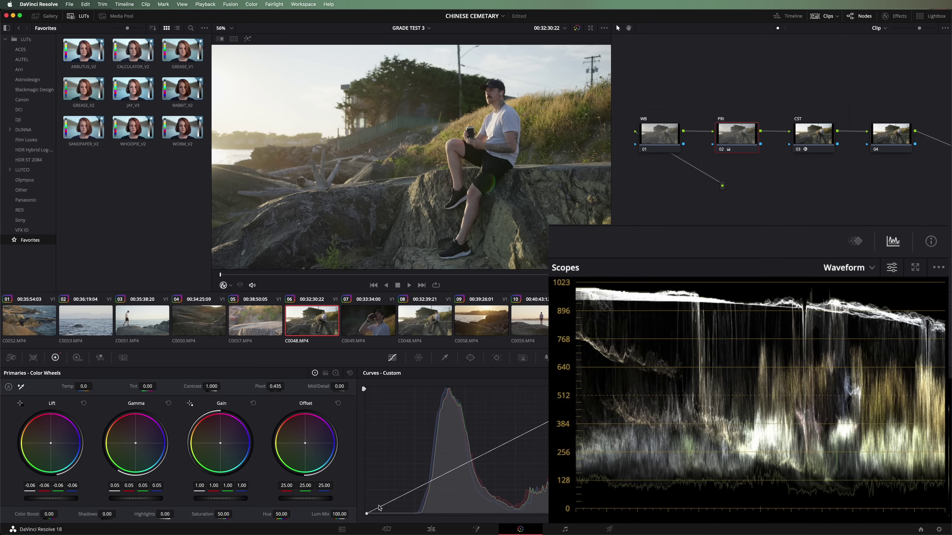
drag(64, 497, 57, 498)
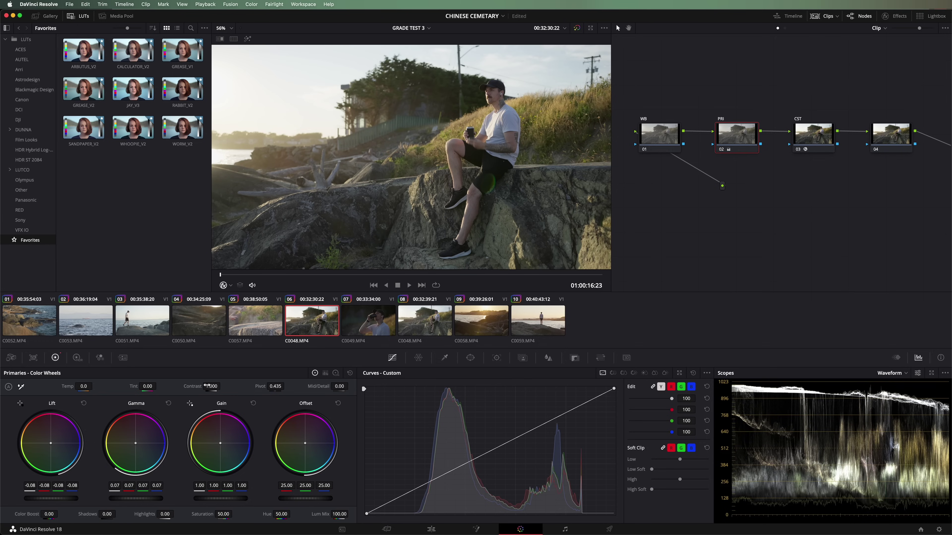
drag(207, 386, 229, 387)
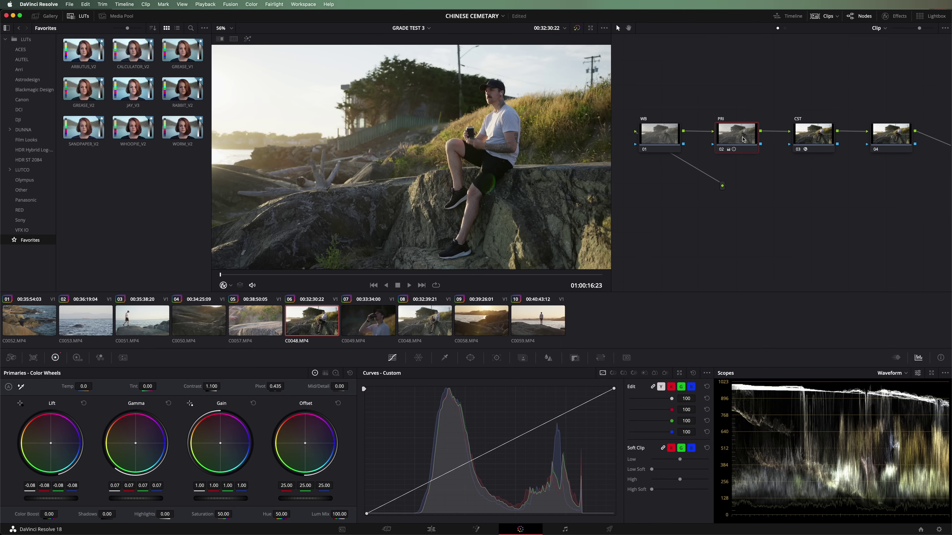
Try balancing the WB node by sampling different parts of the man's white shirt with the white balance picker, and reset the node
click(659, 137)
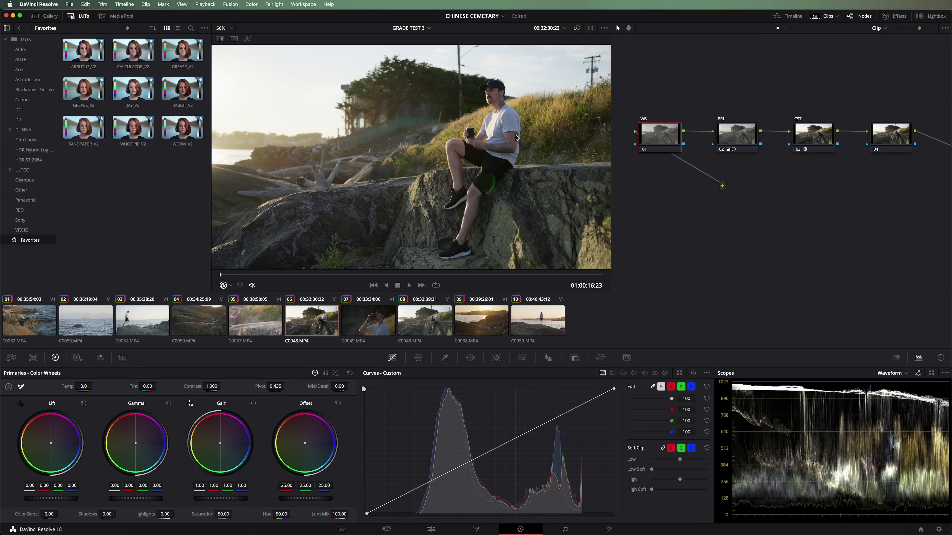
scroll(516, 138, up, 5)
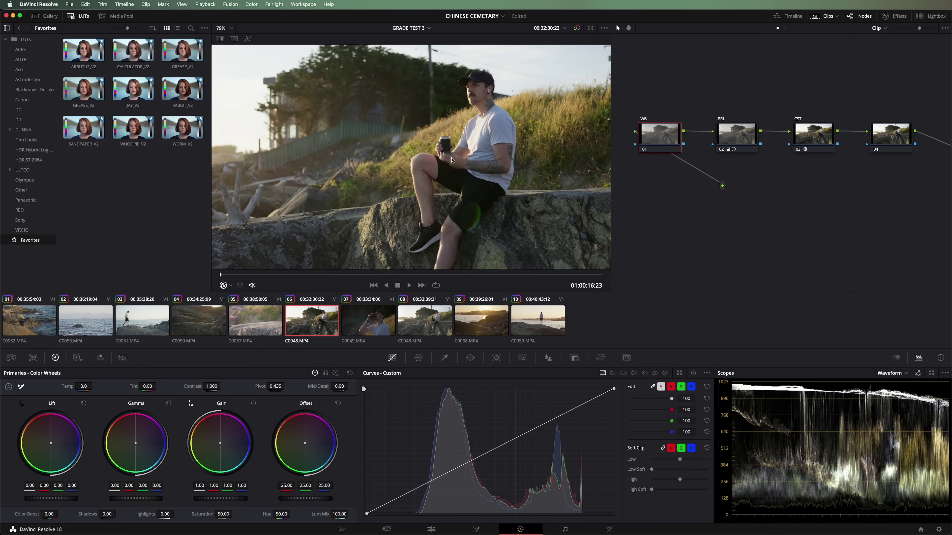
drag(540, 122, 473, 152)
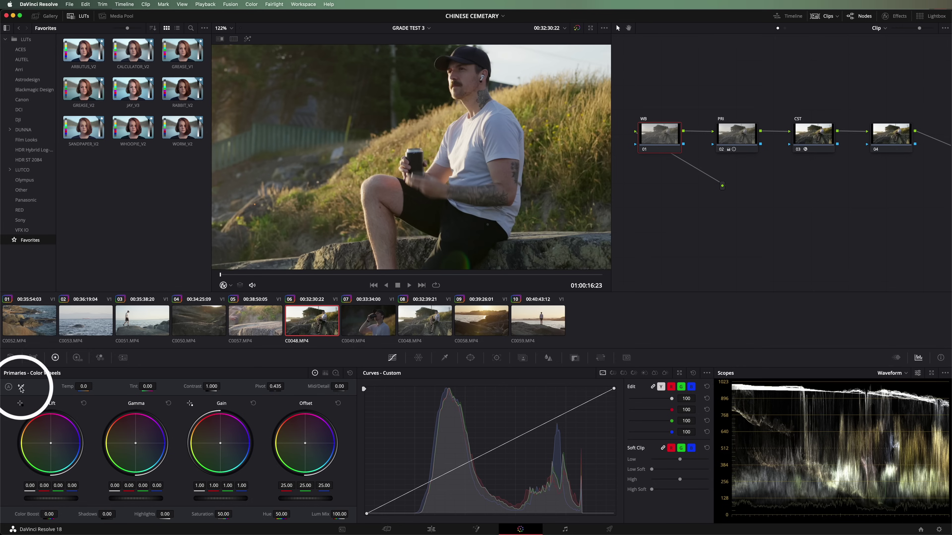
click(20, 388)
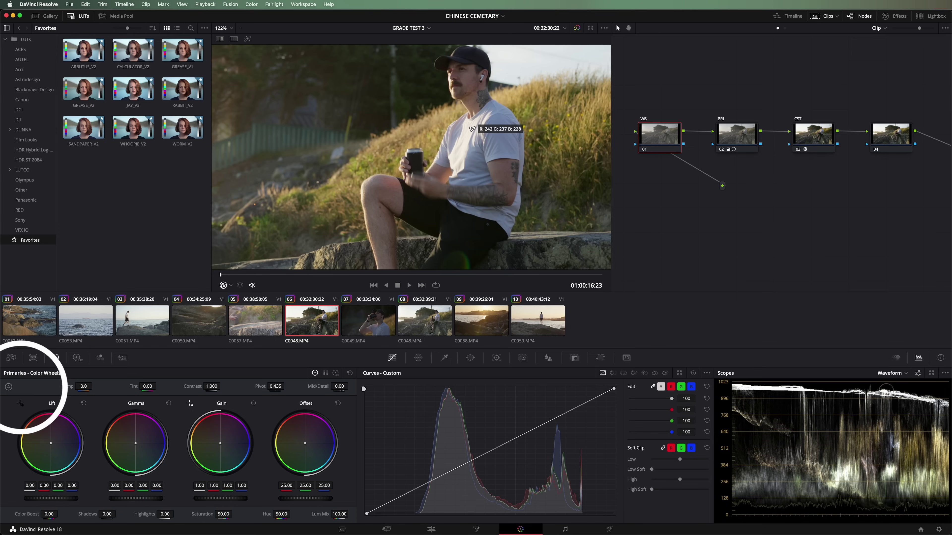
click(469, 129)
key(shift+z)
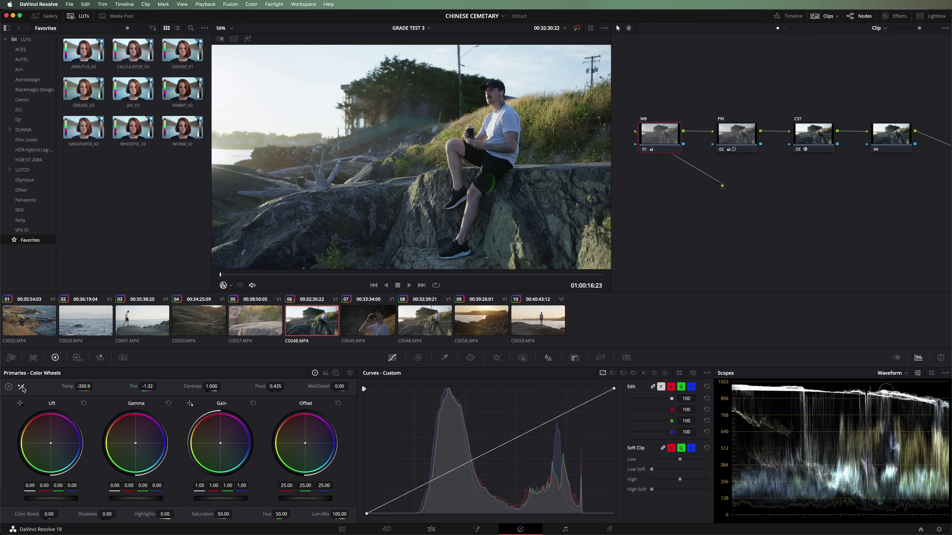
click(511, 118)
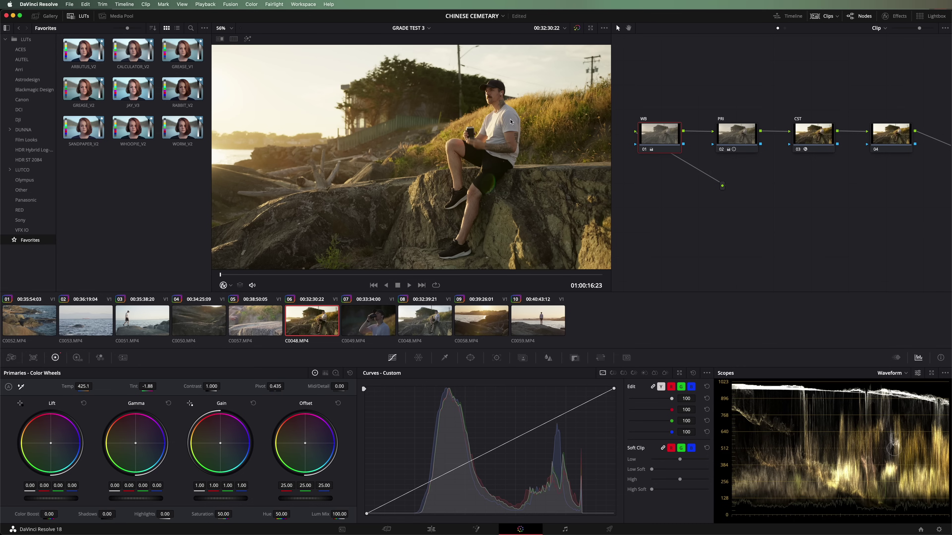
key(shift+Home)
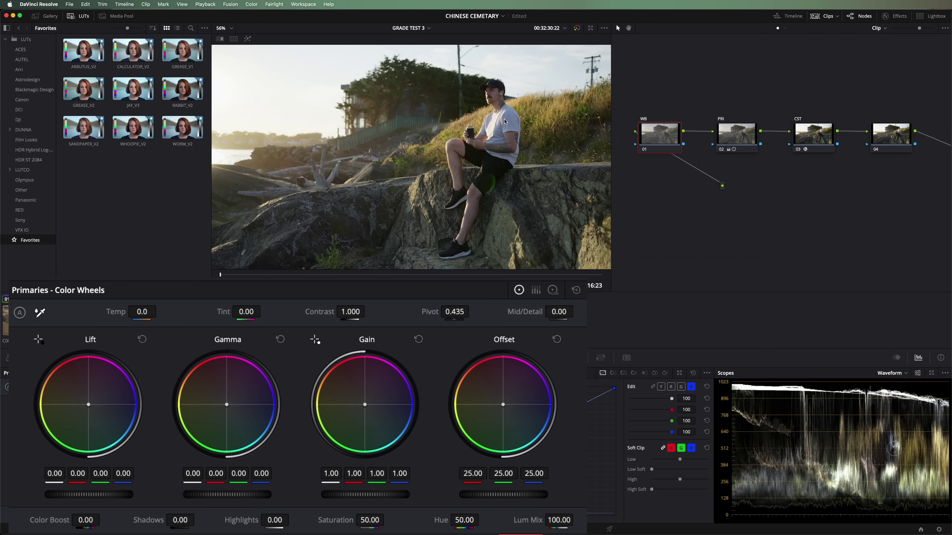
Enlarge the man in the viewer and switch the scope to Vectorscope
scroll(504, 111, up, 5)
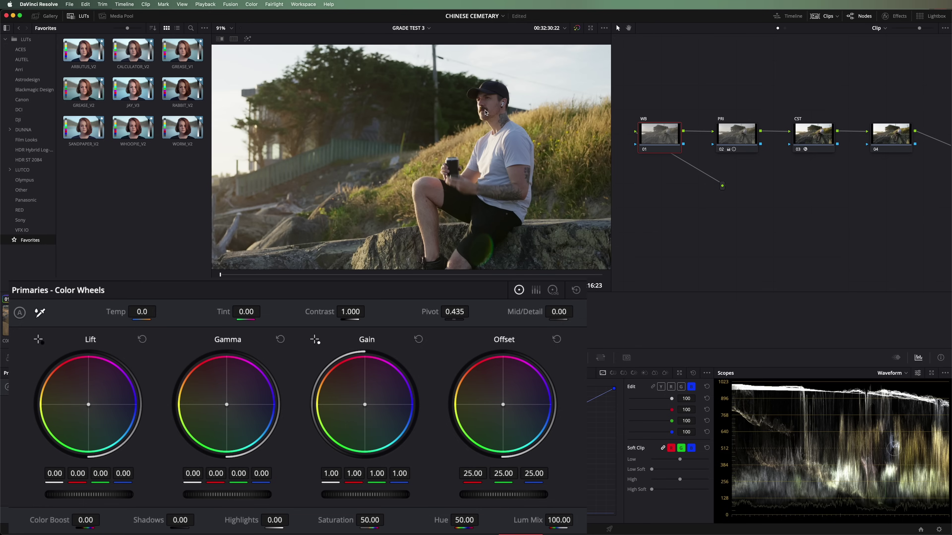
scroll(489, 111, up, 1)
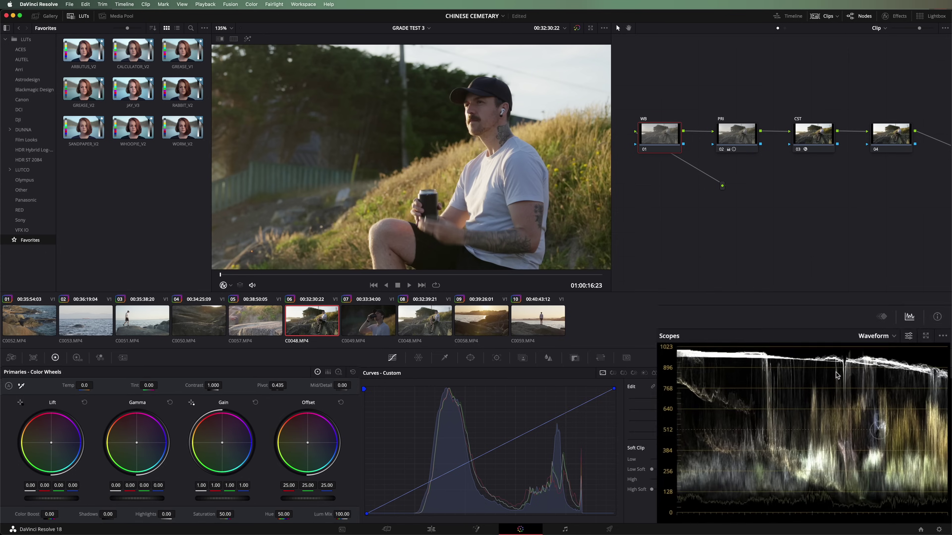
click(874, 268)
click(854, 316)
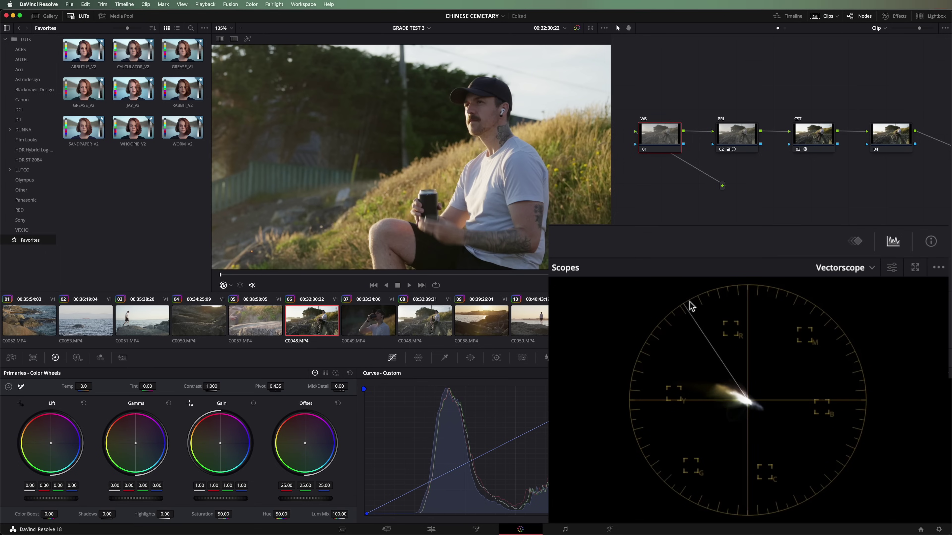
Keep the vectorscope's skin tone indicator enabled and raise the brightness of the vectorscope trace and graticule
click(892, 267)
click(891, 268)
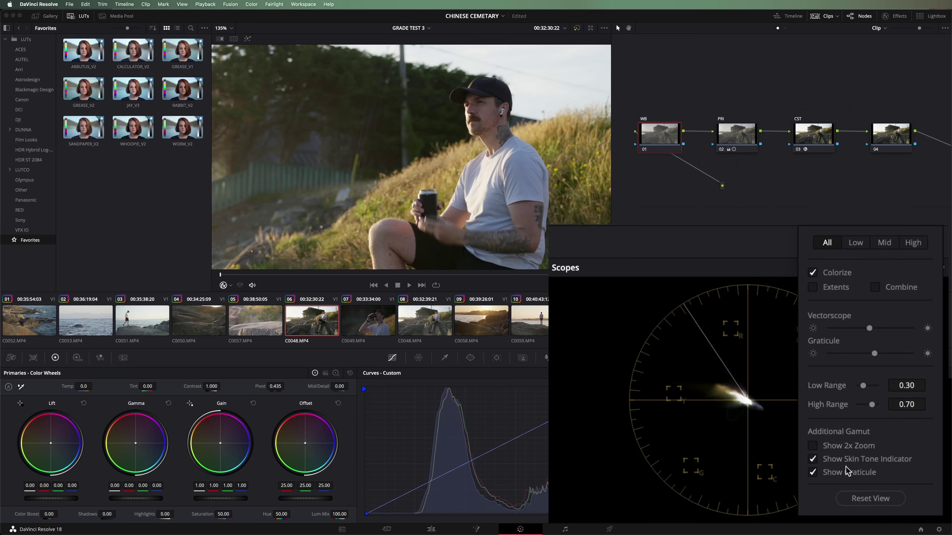
click(835, 461)
click(837, 460)
drag(867, 329, 914, 329)
drag(874, 353, 908, 354)
Raise the PRI node's Saturation to 65, and push it on to 100
click(750, 123)
click(723, 135)
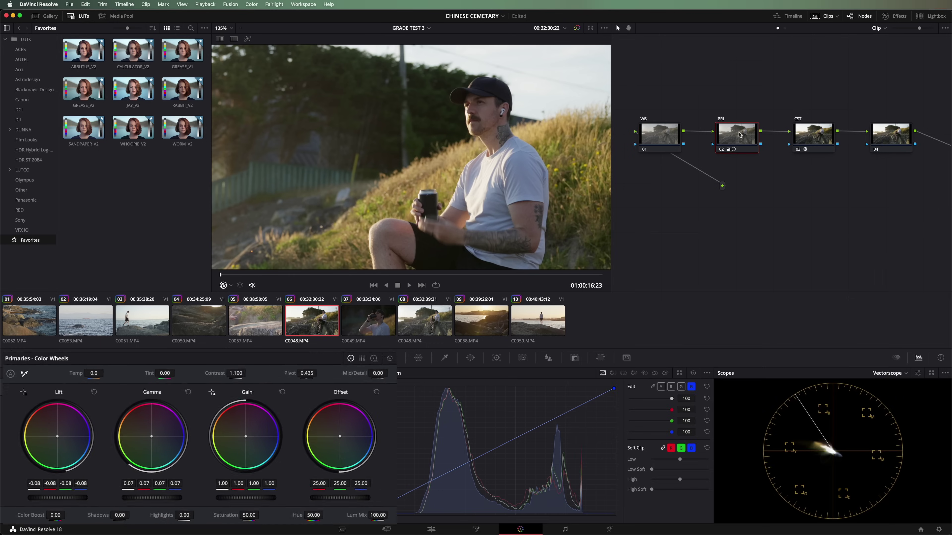
drag(369, 521, 827, 442)
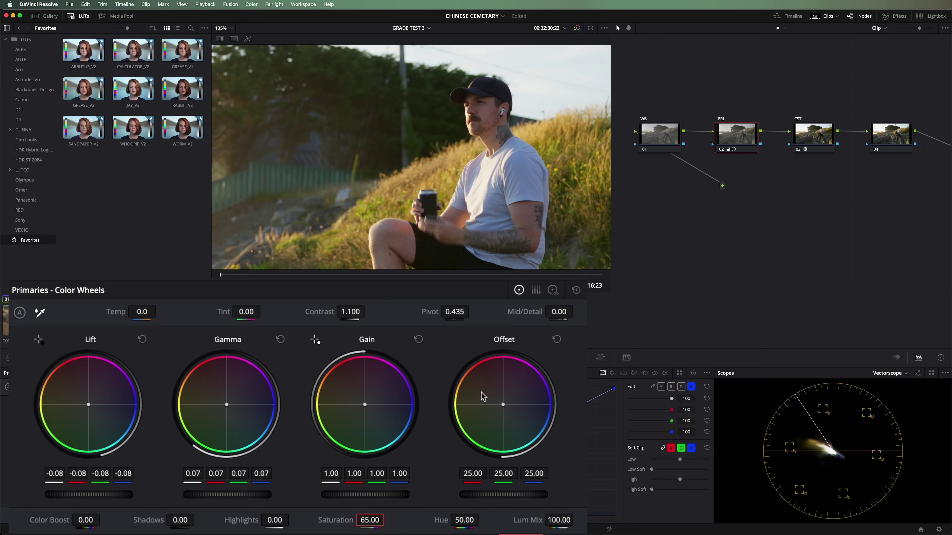
drag(365, 520, 659, 516)
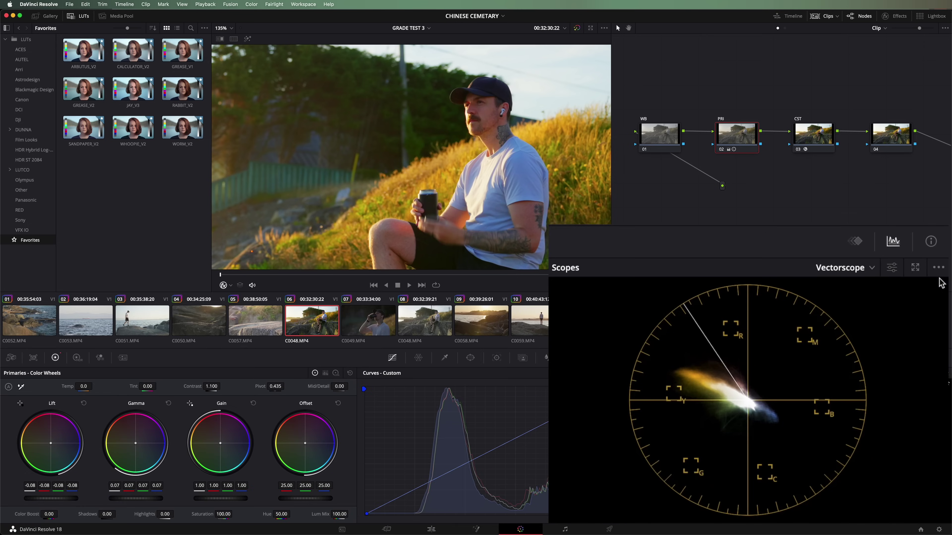
Check the Display Qualifier Focus option in the scope's additional settings
click(939, 268)
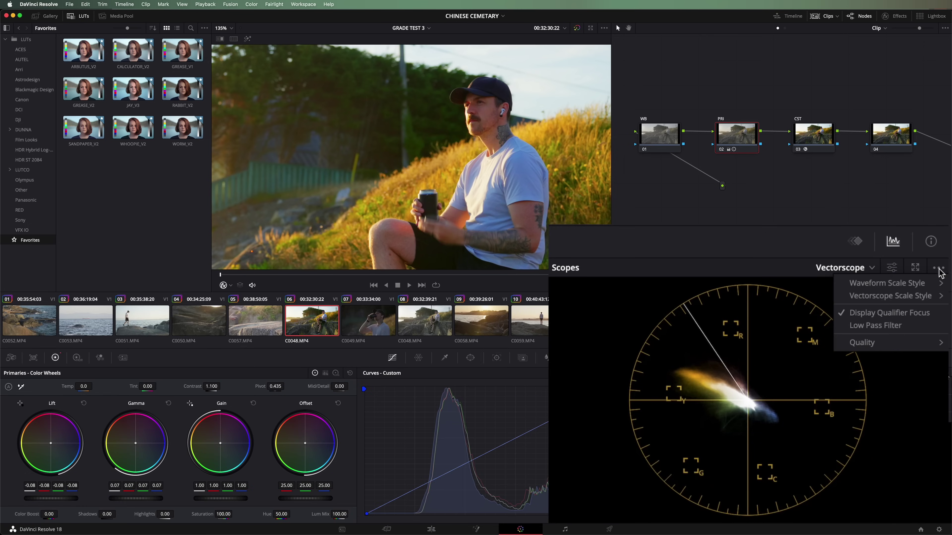
click(881, 317)
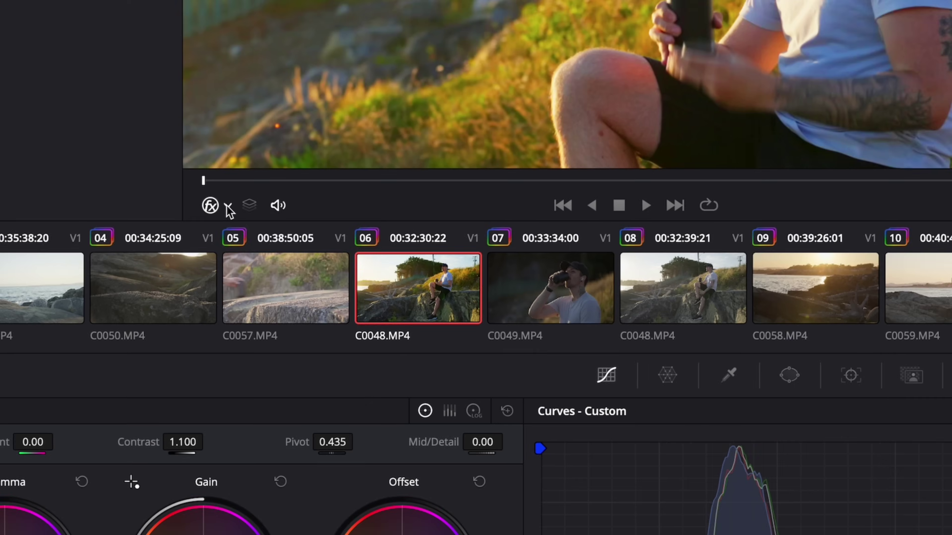
Switch the viewer's on-screen control mode to Qualifier
click(228, 286)
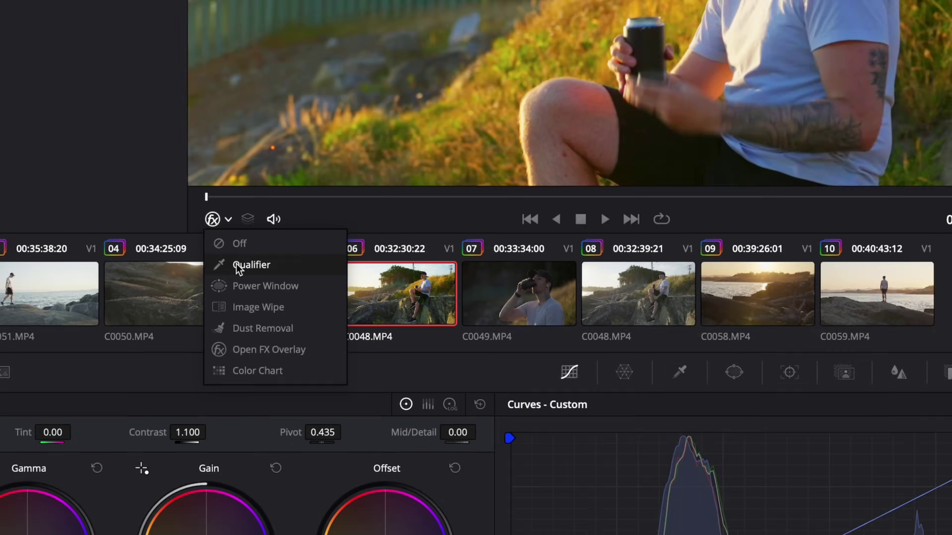
click(240, 250)
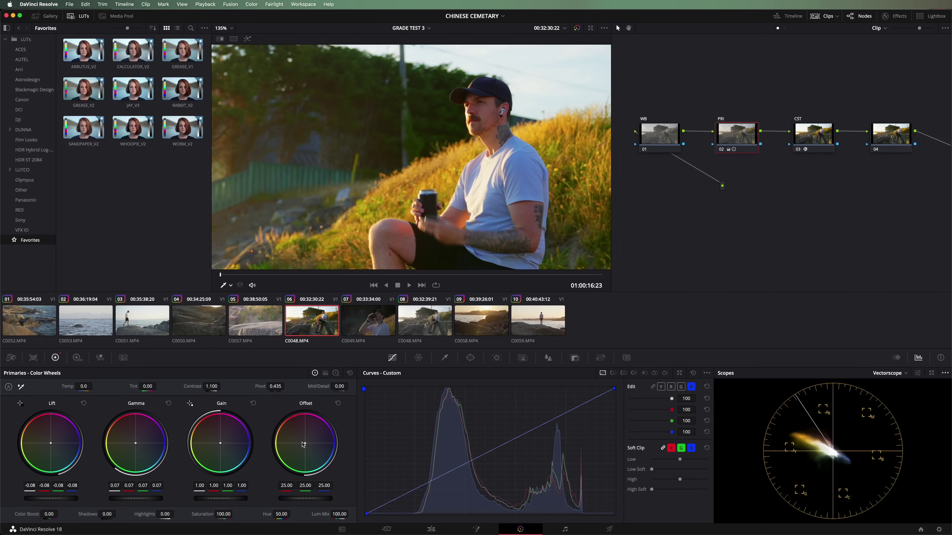
Warm the WB node by shifting its Offset colour balance toward orange, to about 25.47 red, 24.08 green and 22.95 blue
click(654, 150)
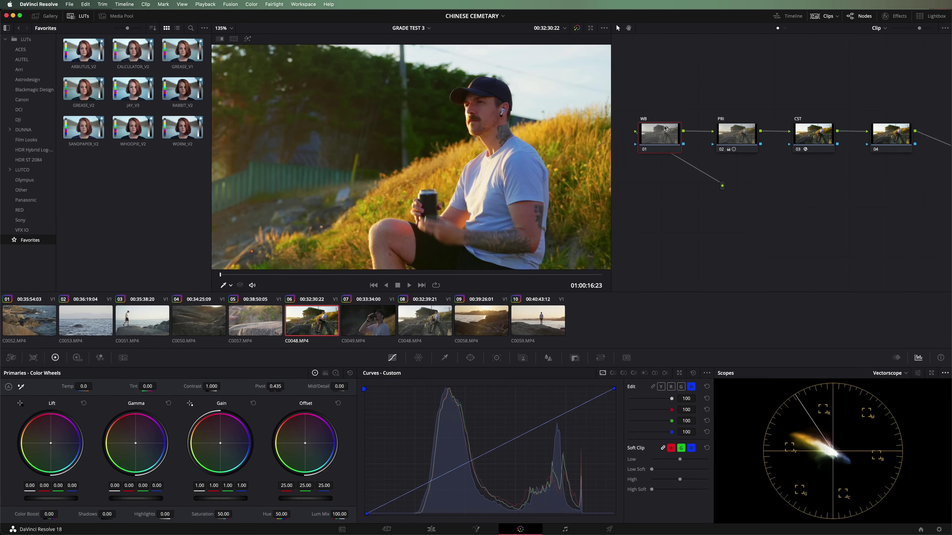
drag(305, 444, 299, 438)
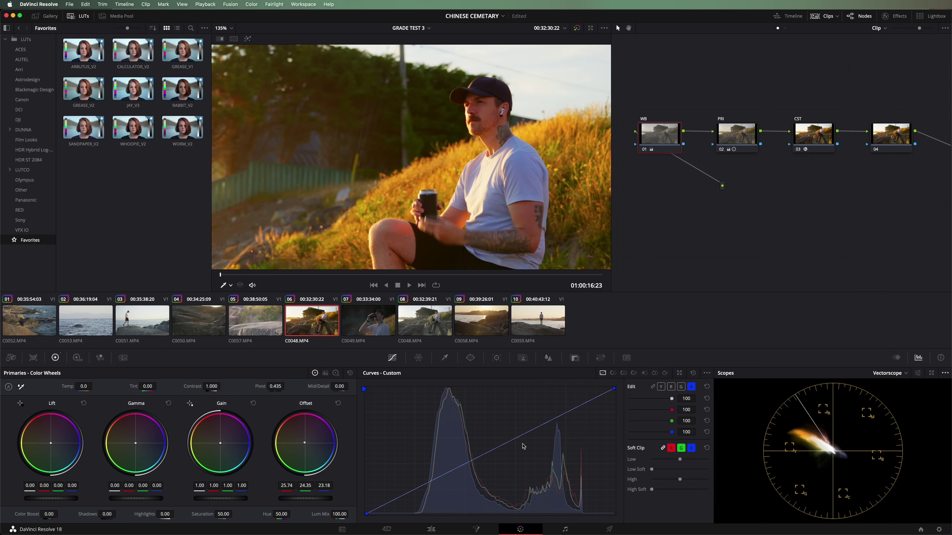
drag(304, 445, 303, 442)
Set the PRI node's Saturation to 65 and fit the whole frame in the viewer
key(alt+shift+apostrophe)
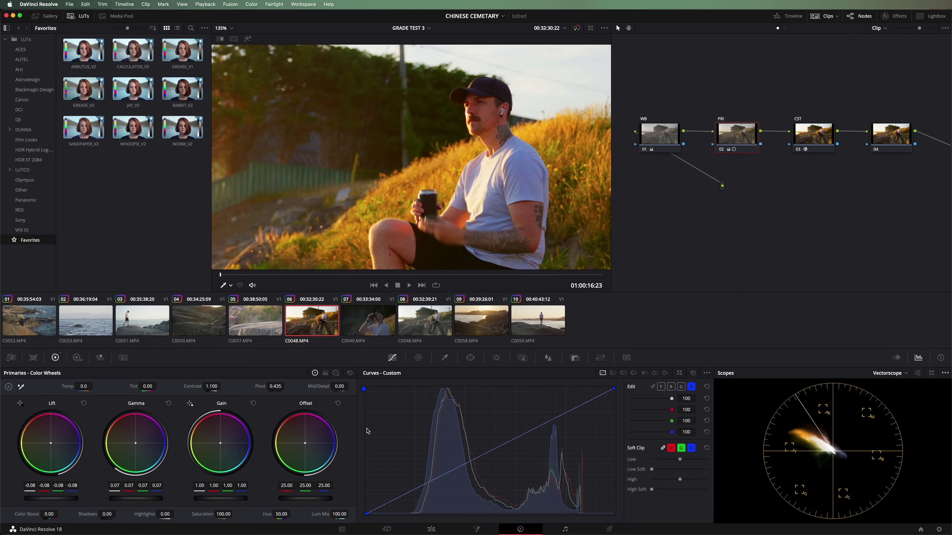
click(223, 513)
text(65)
key(Return)
key(shift+z)
Compare the shot with and without the WB node's warm correction
key(alt+shift+semicolon)
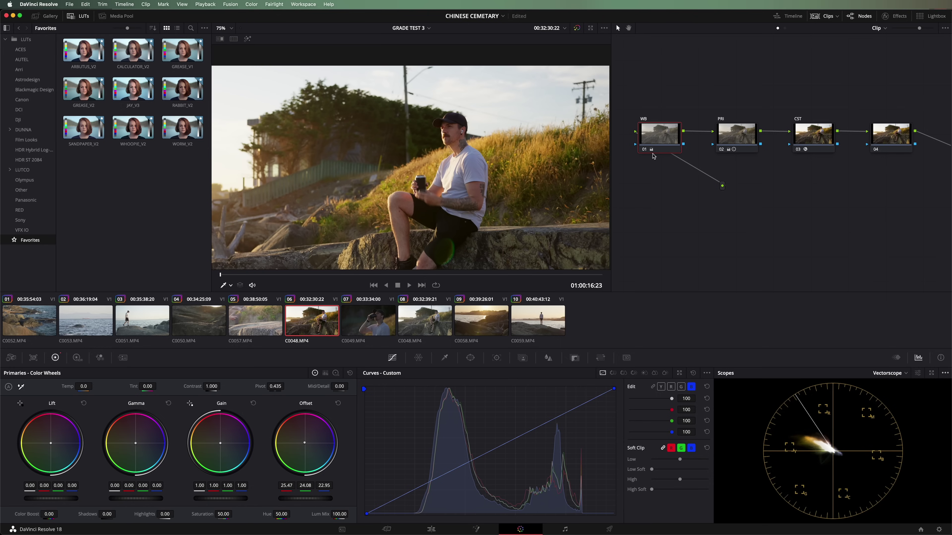
key(super+d)
scroll(556, 200, down, 3)
key(shift+z)
key(super+d)
key(super+d)
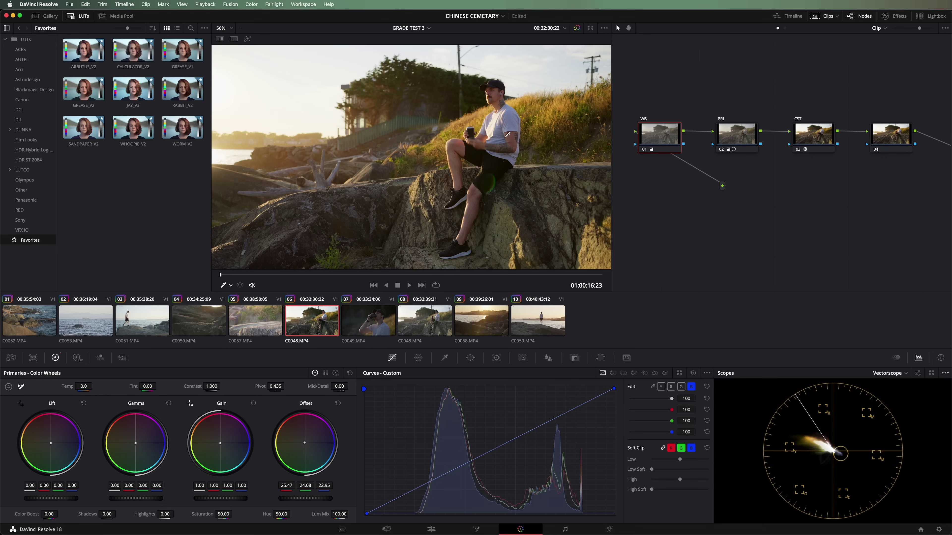
Check the man's skin tones against the vectorscope's skin tone indicator, and view the shot with the WB and PRI nodes disabled
scroll(470, 151, up, 5)
scroll(563, 113, right, 3)
scroll(563, 113, up, 2)
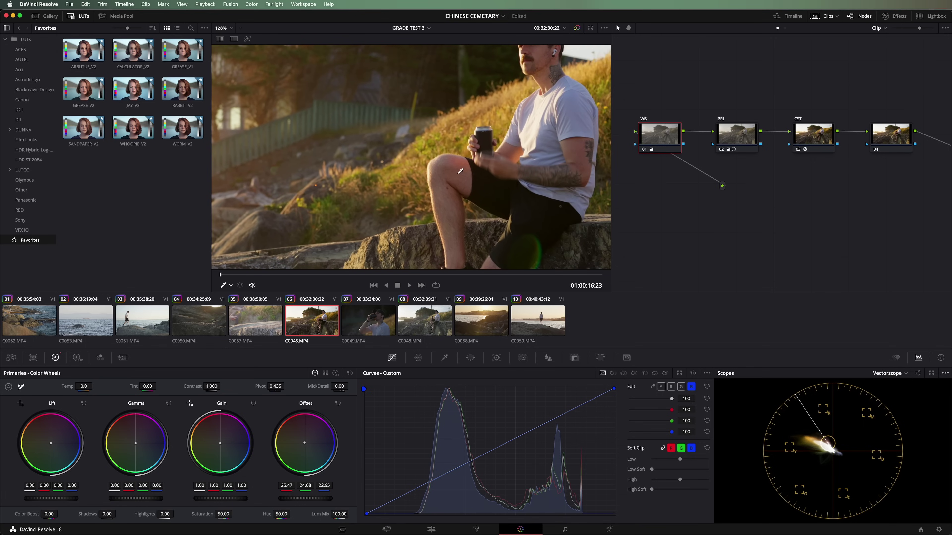
scroll(540, 161, down, 5)
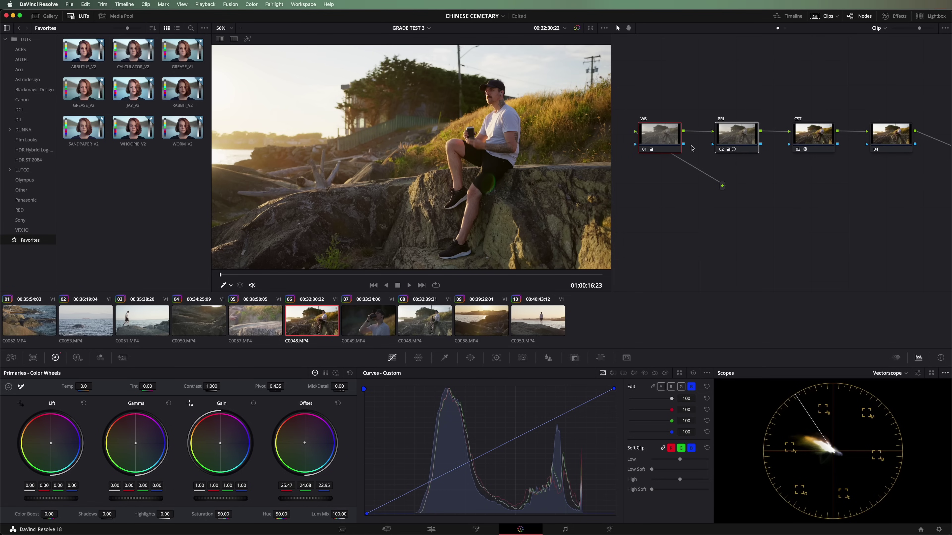
key(ctrl+d)
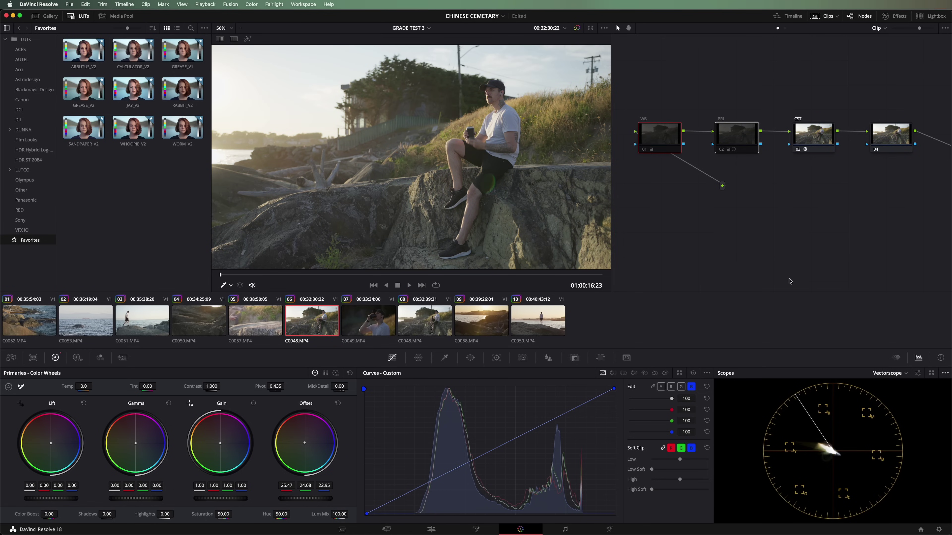
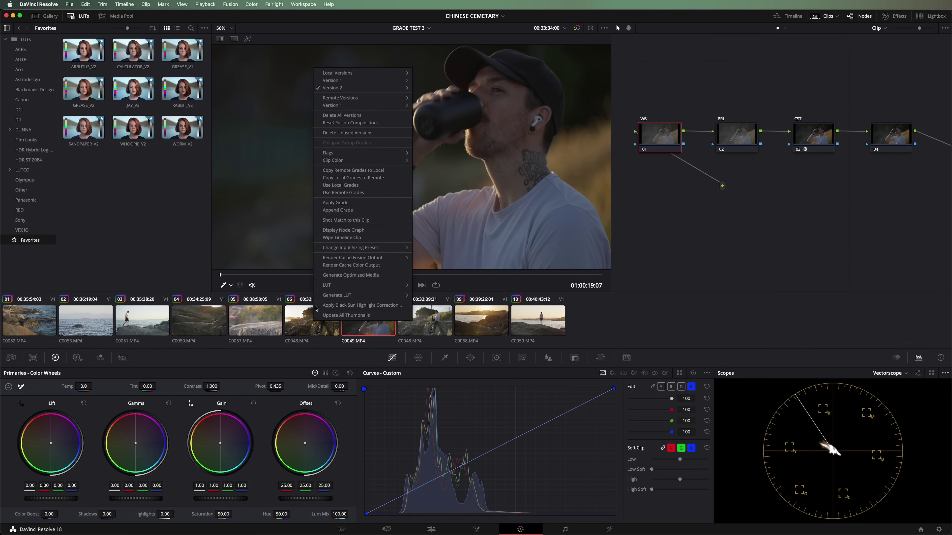
Apply clip 06's grade to clip 07 and hide the LUT browser
click(325, 204)
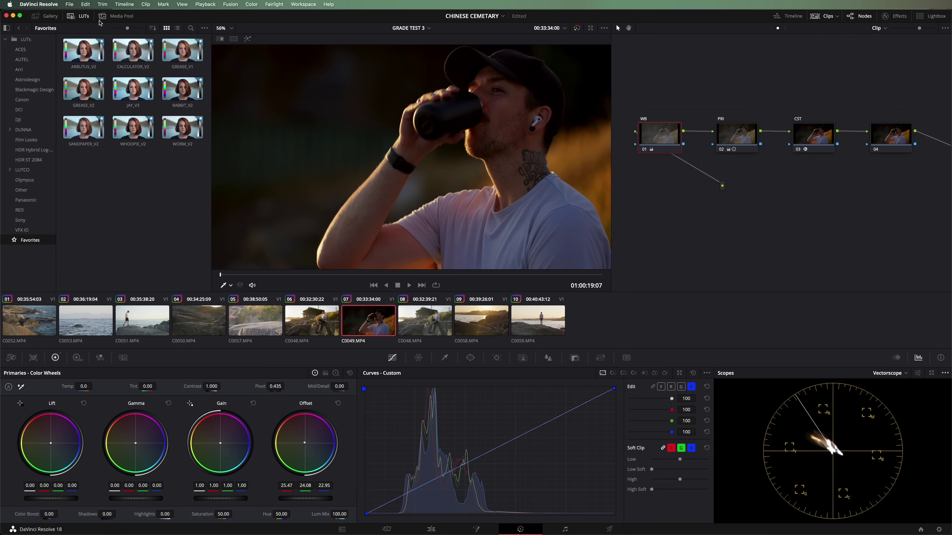
click(74, 17)
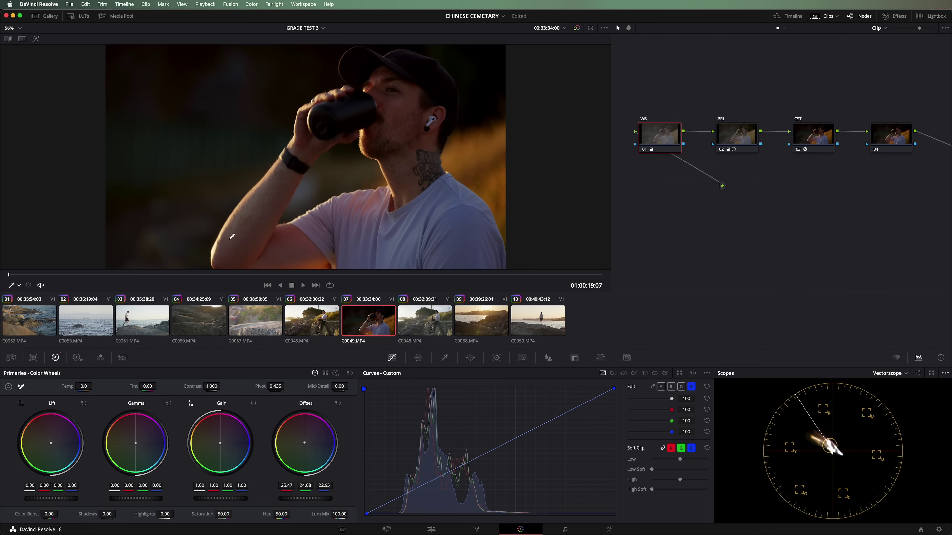
Show clips 06 and 07 side by side in the viewer with a Selected Clips split screen
click(22, 39)
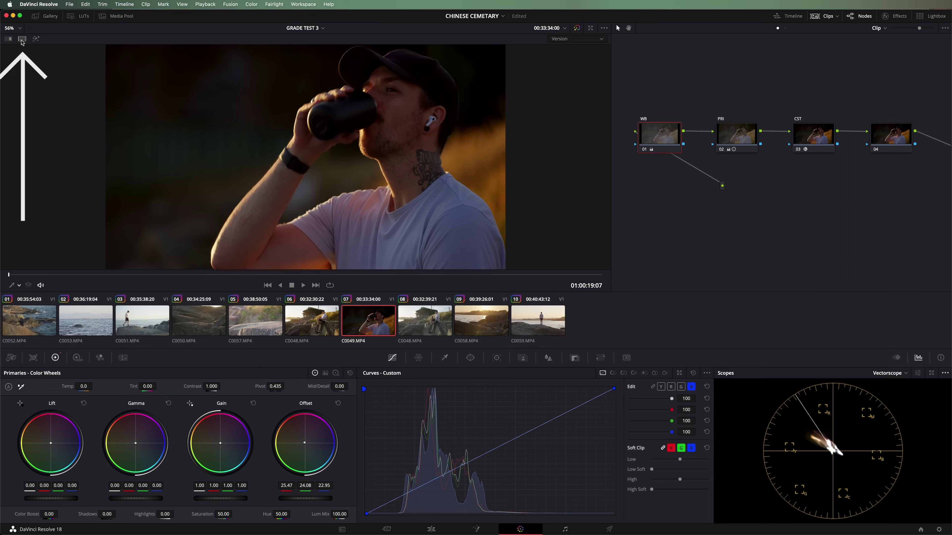
right_click(360, 180)
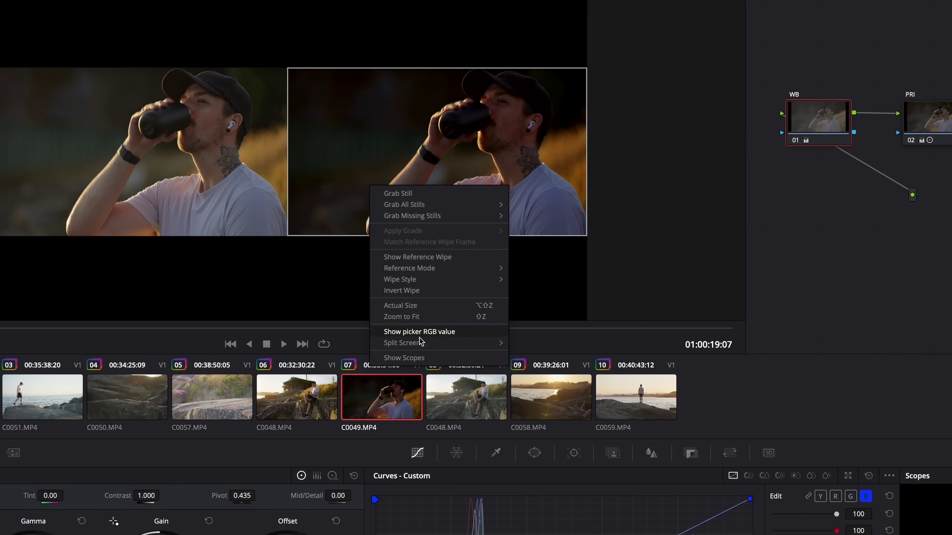
mouse_move(417, 345)
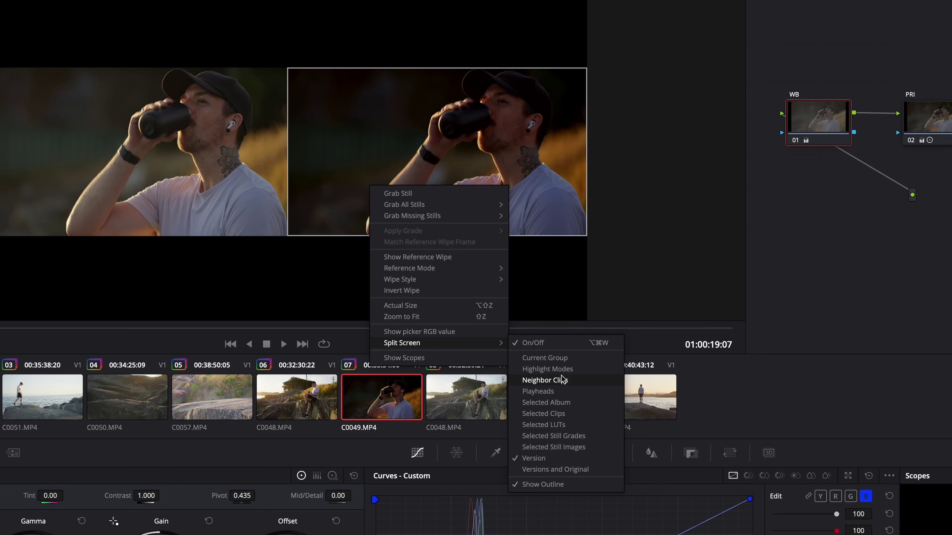
click(555, 413)
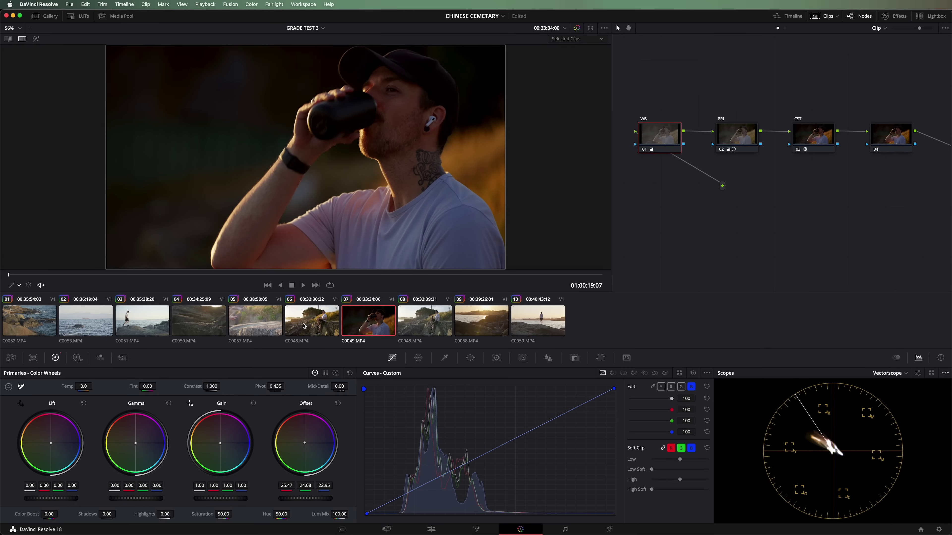
super+click(318, 325)
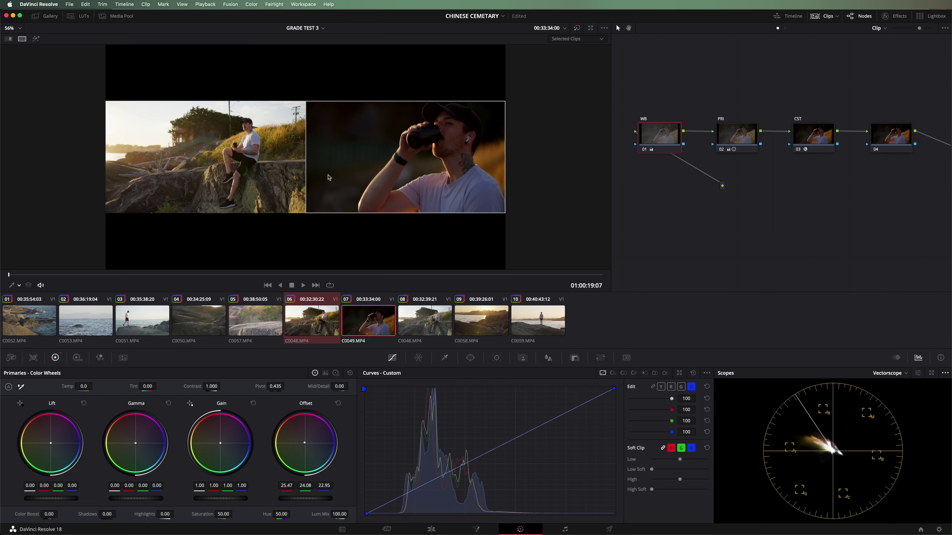
scroll(329, 178, up, 4)
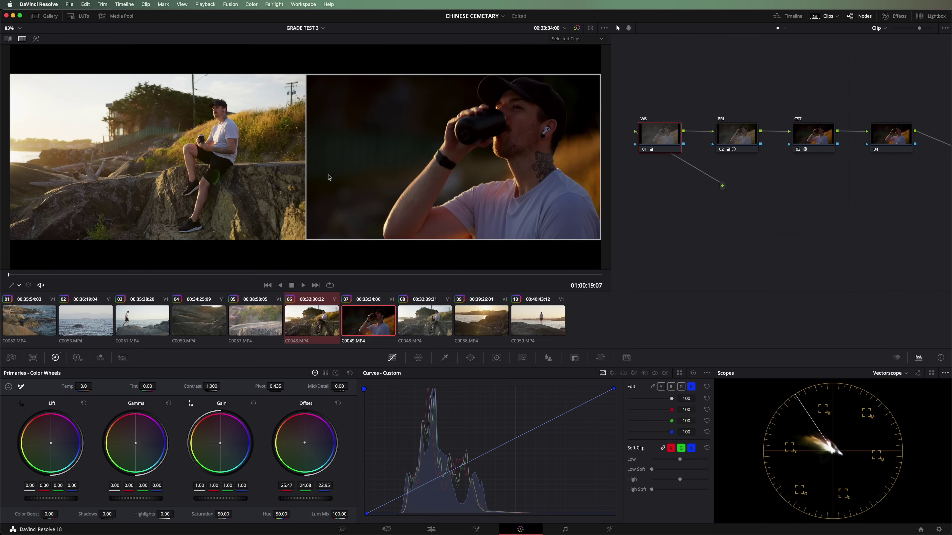
Switch the scope to Waveform and disable clip 07's WB node
click(905, 373)
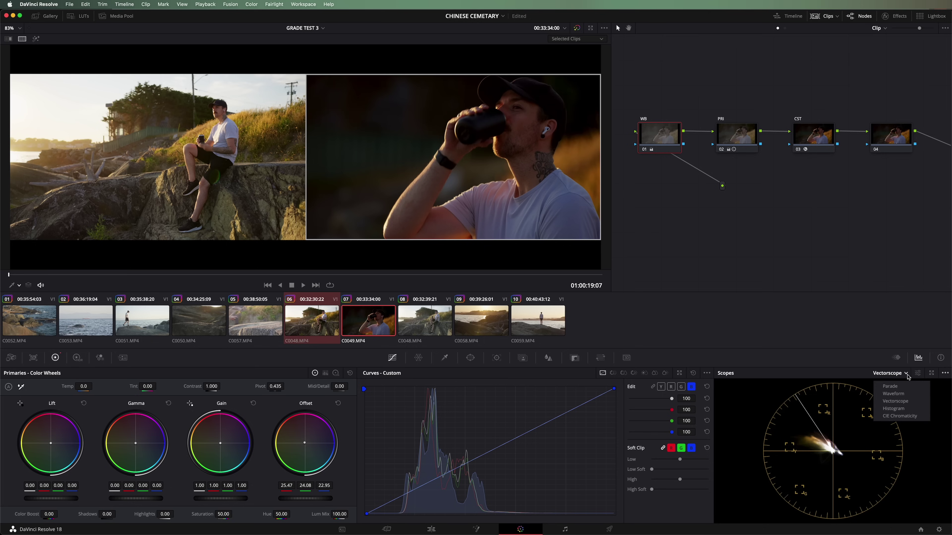
click(900, 394)
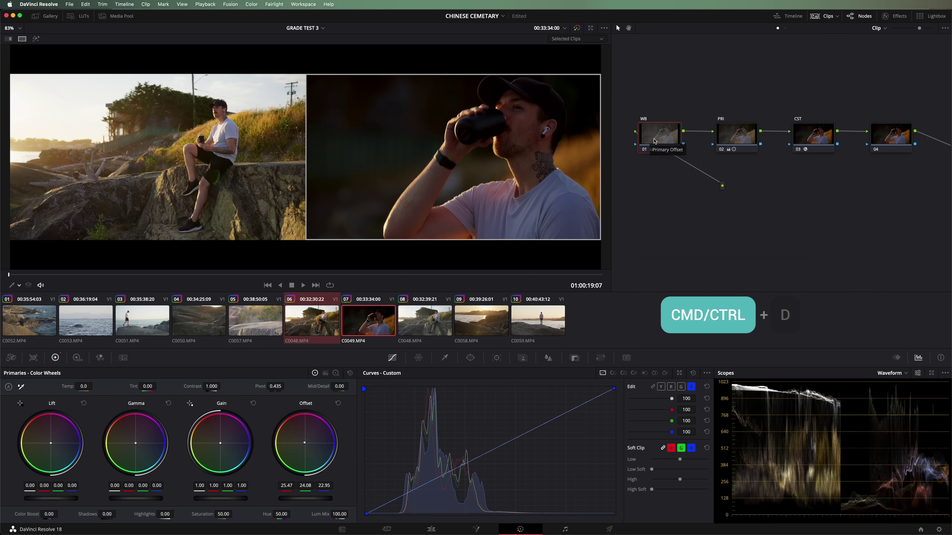
key(super+d)
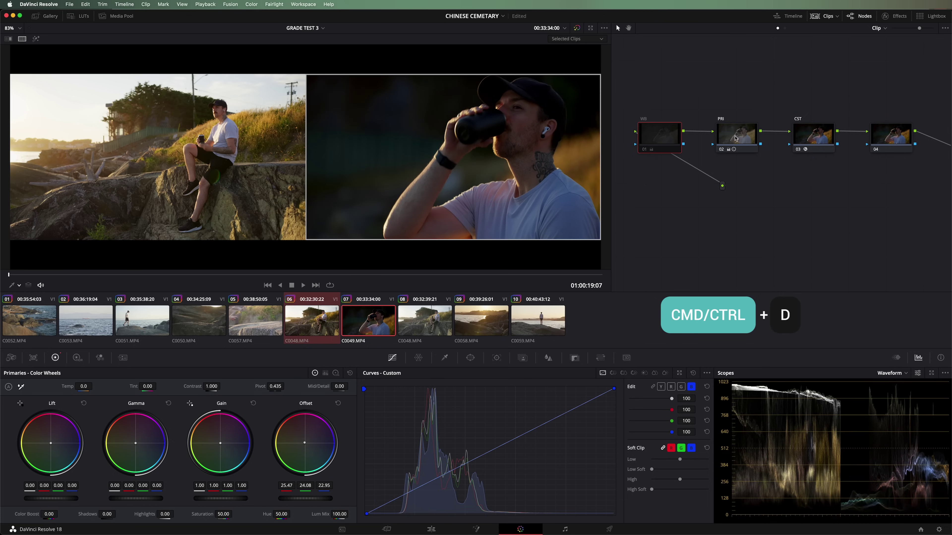
Reset all primary adjustments in clip 07's PRI node and compare the image with the CST node off and on
click(812, 135)
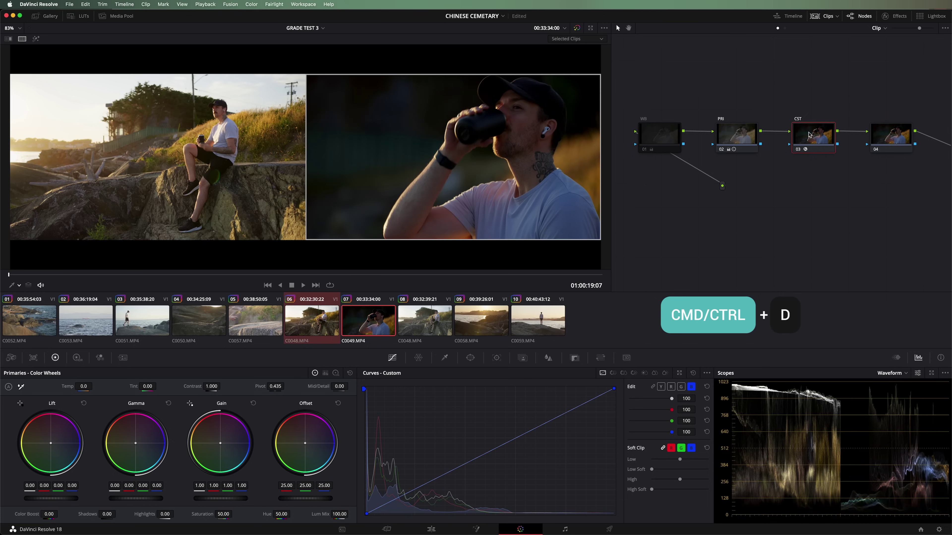
click(737, 138)
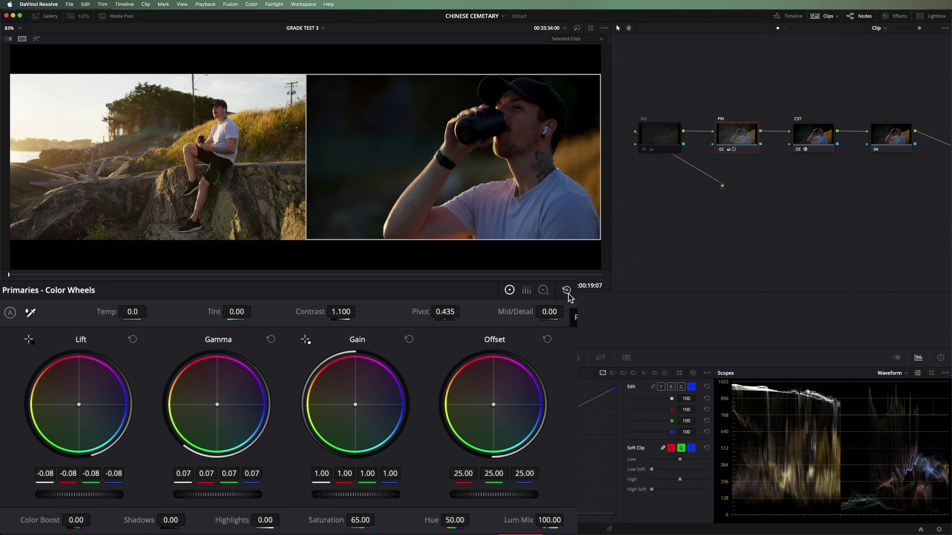
click(566, 290)
click(809, 136)
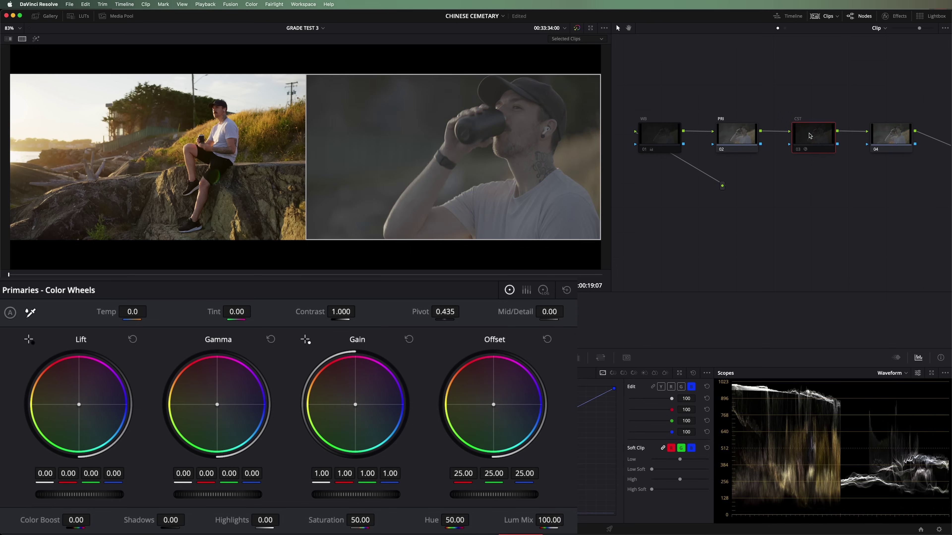
click(745, 136)
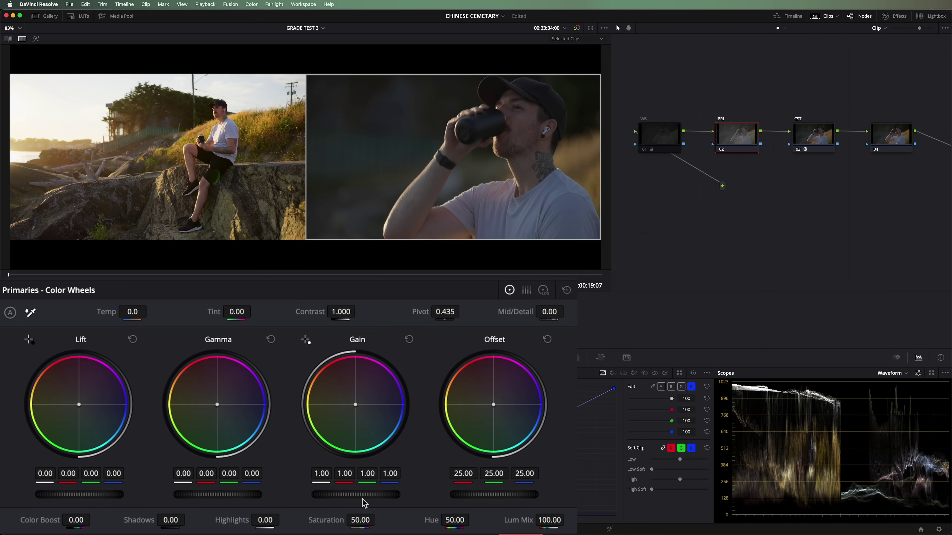
Raise the PRI node's Gain to 1.28, view clip 07 alone with its waveform, and bring the Gain down to 1.15
drag(362, 495, 491, 496)
key(alt+super+w)
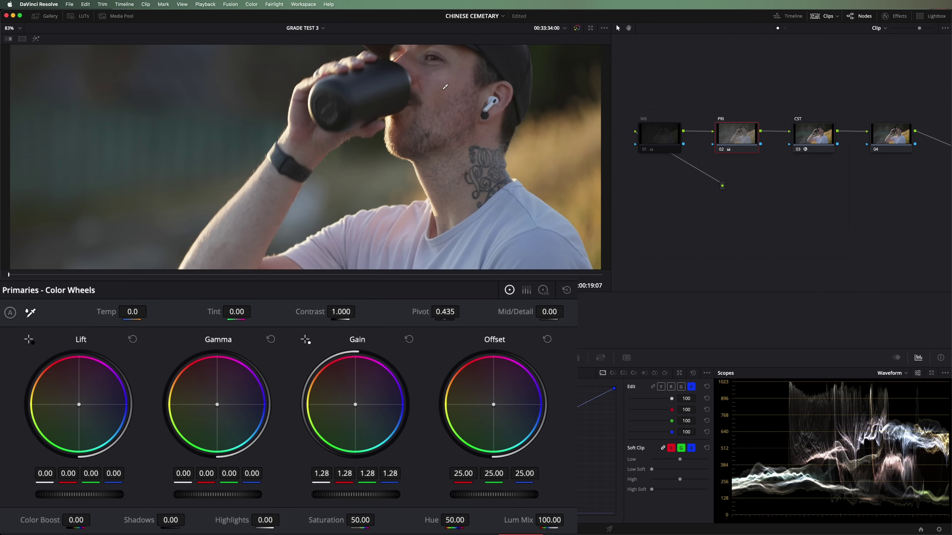
click(945, 373)
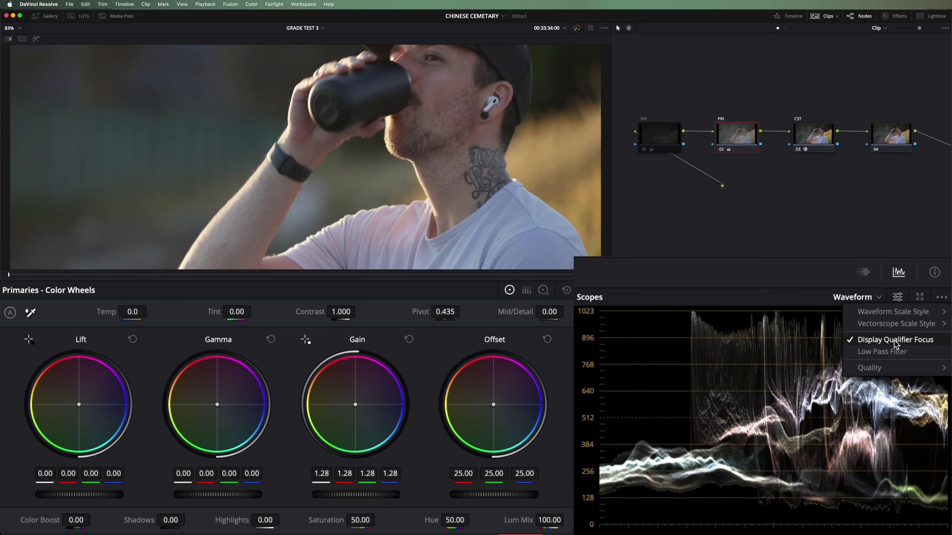
key(Escape)
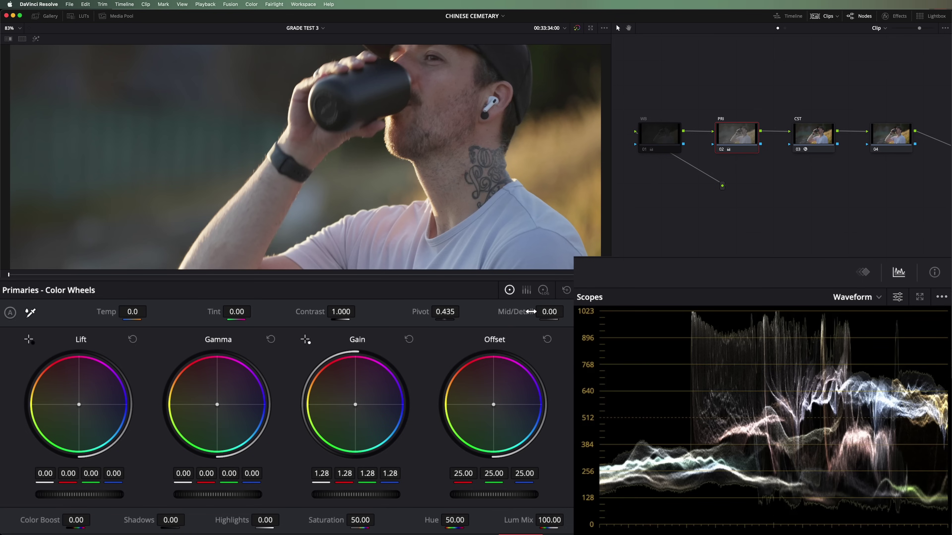
drag(360, 498, 276, 498)
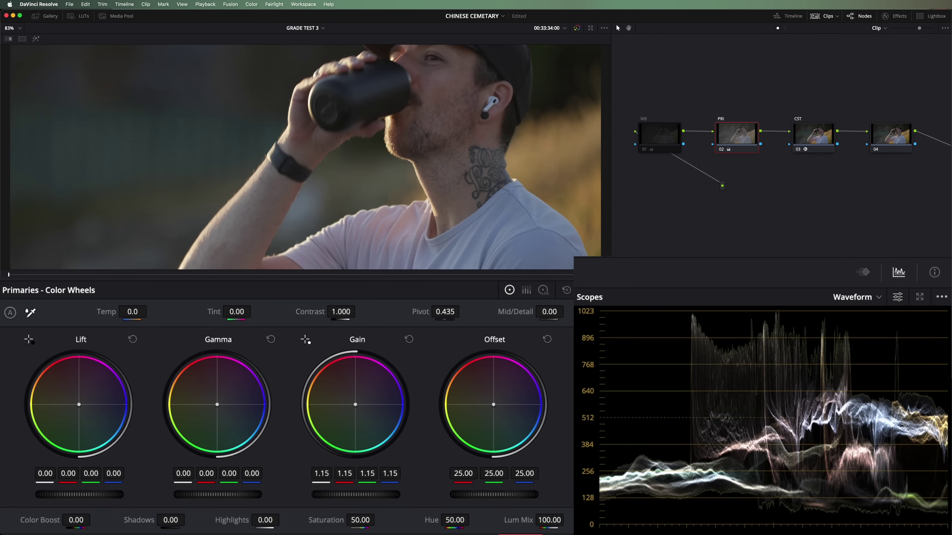
Turn the split-screen comparison back on and set the PRI node's Contrast to 1.100
click(22, 38)
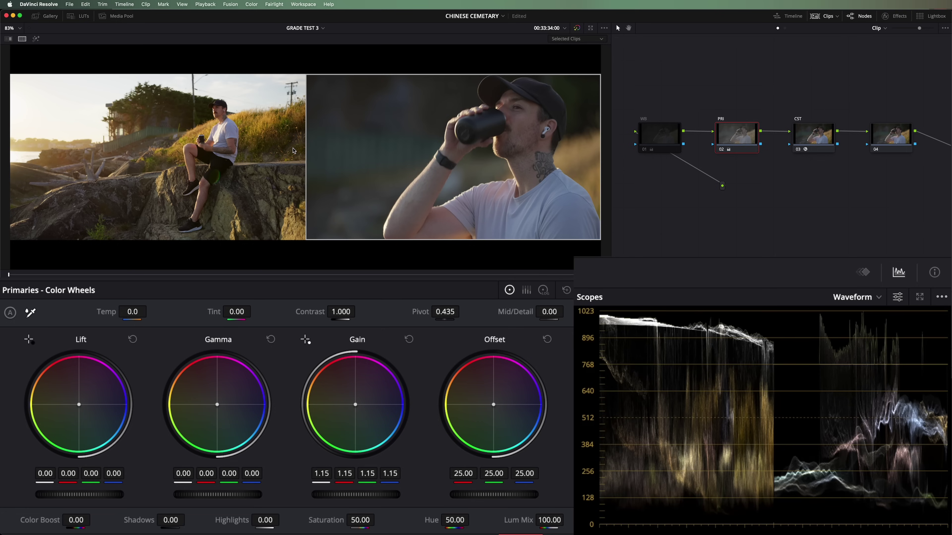
drag(342, 312, 347, 312)
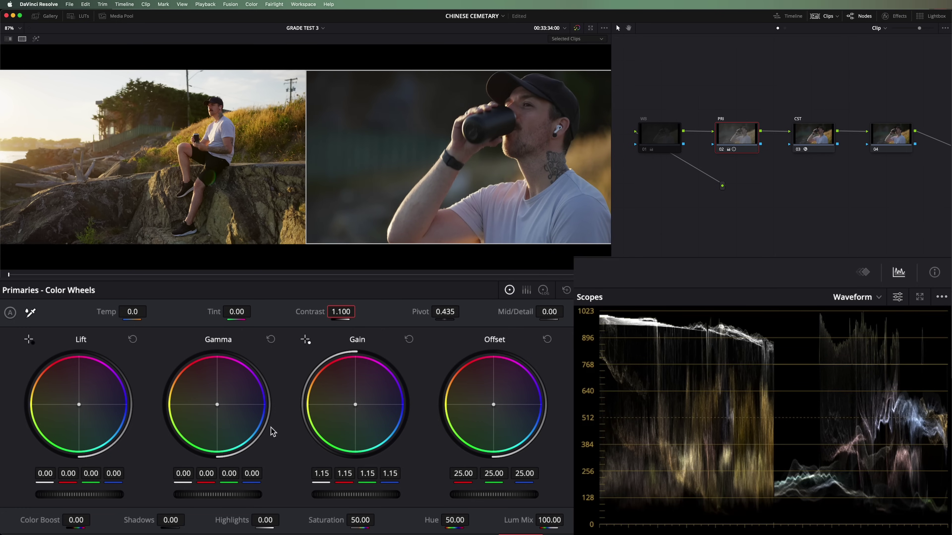
mouse_move(97, 496)
mouse_down()
mouse_move(78, 495)
mouse_move(104, 495)
mouse_move(91, 495)
mouse_up()
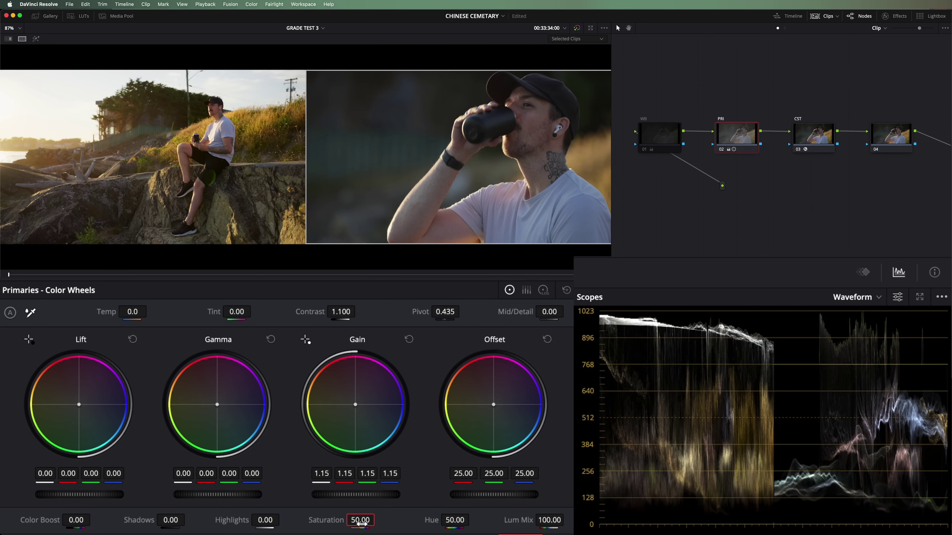
Raise the PRI node's Saturation and re-enable clip 07's WB node
drag(360, 520, 366, 520)
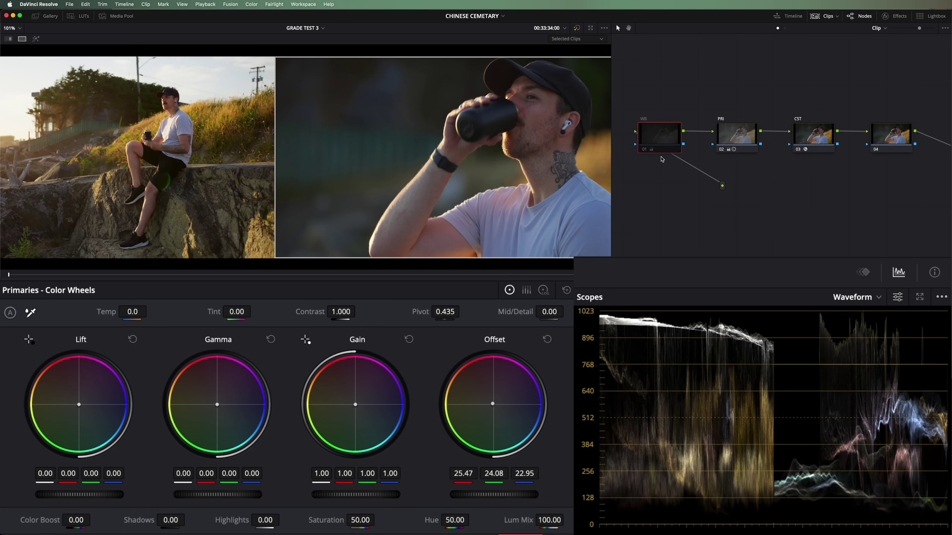
click(659, 139)
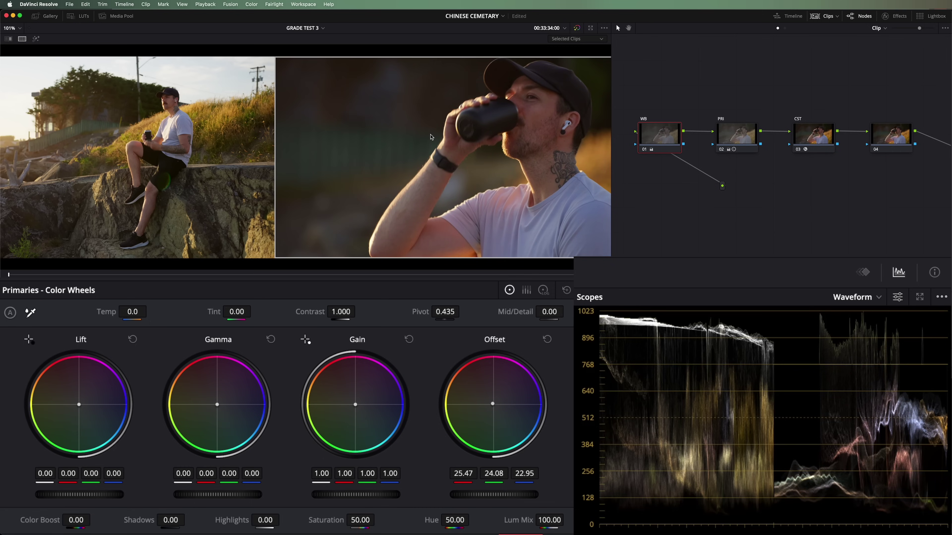
Show the scopes as a Vectorscope and view clip 07 alone instead of in split screen
scroll(515, 187, right, 3)
scroll(515, 186, down, 2)
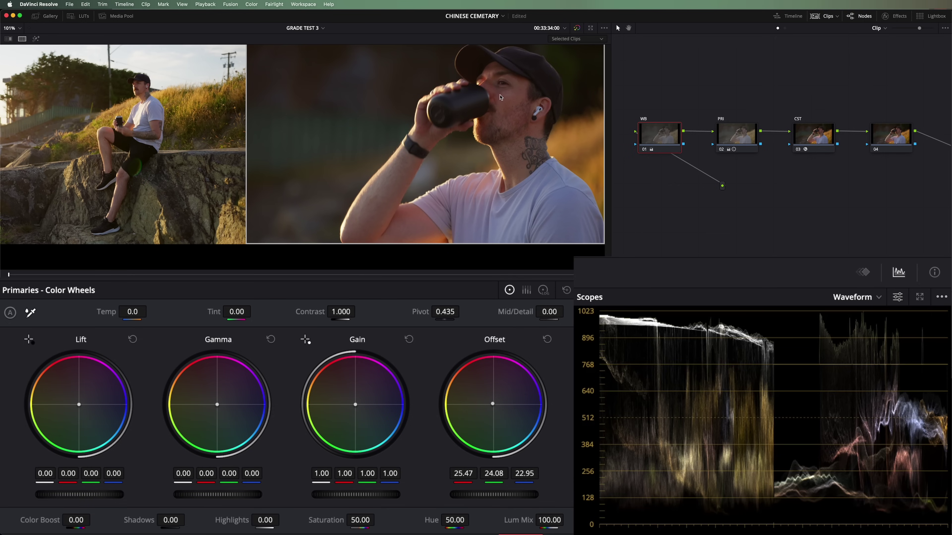
click(877, 298)
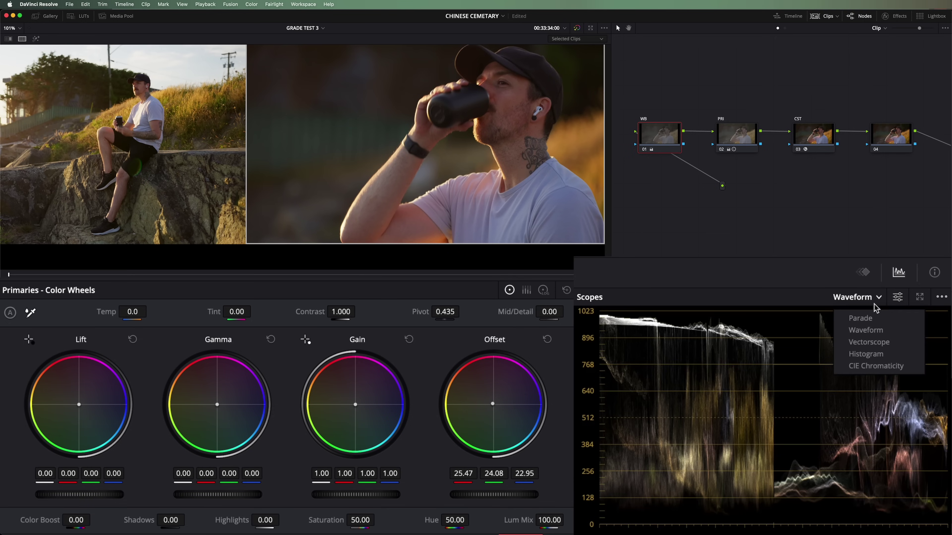
click(876, 342)
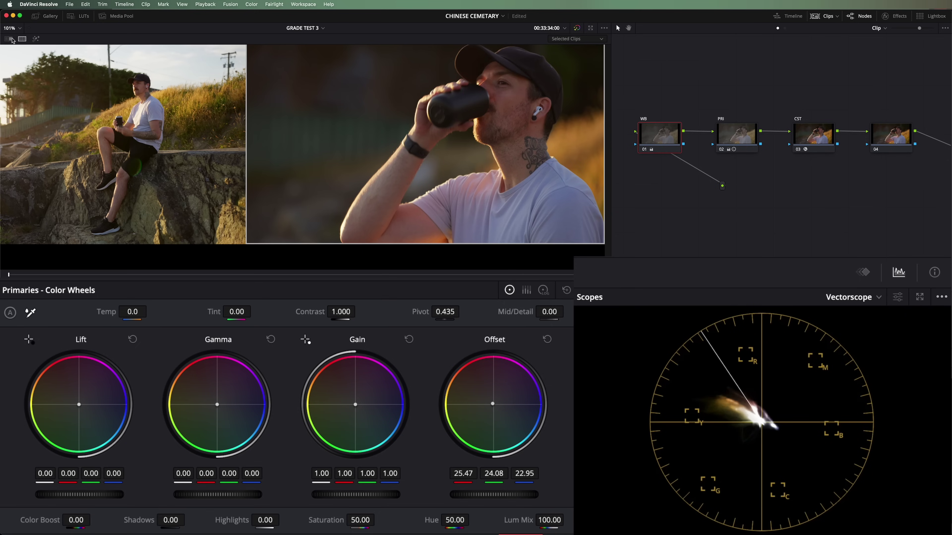
click(22, 39)
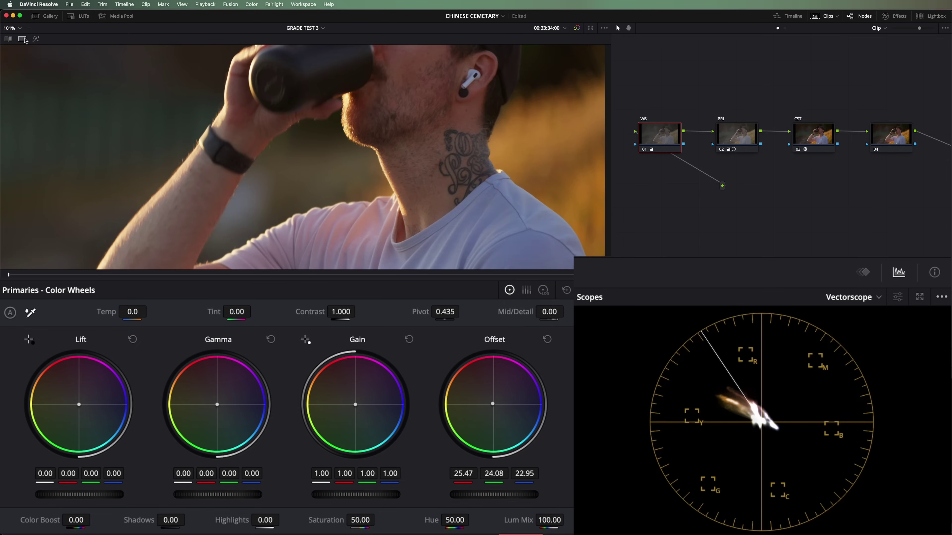
Examine the skin tones on the man's face and arm in clip 07 at close range
key(shift+z)
scroll(386, 124, up, 4)
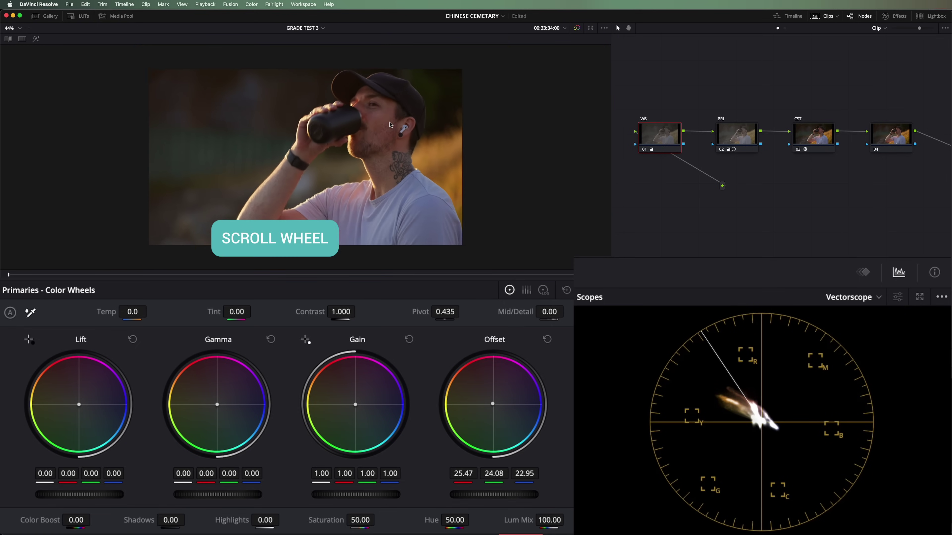
scroll(389, 124, down, 4)
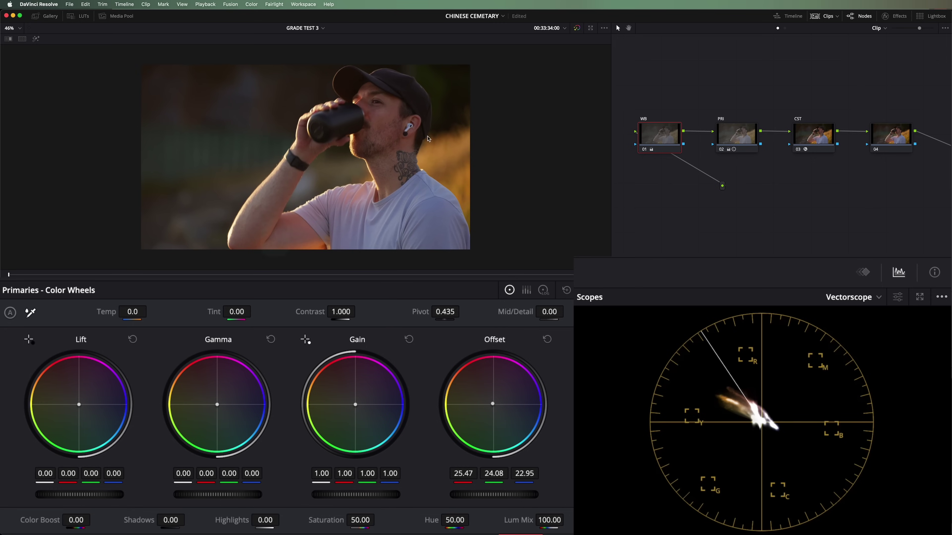
key(z)
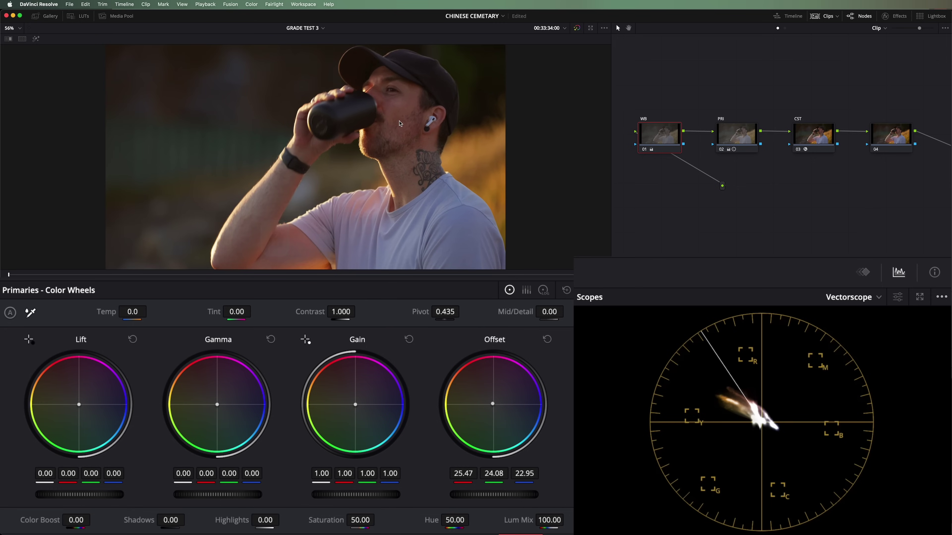
scroll(412, 118, up, 5)
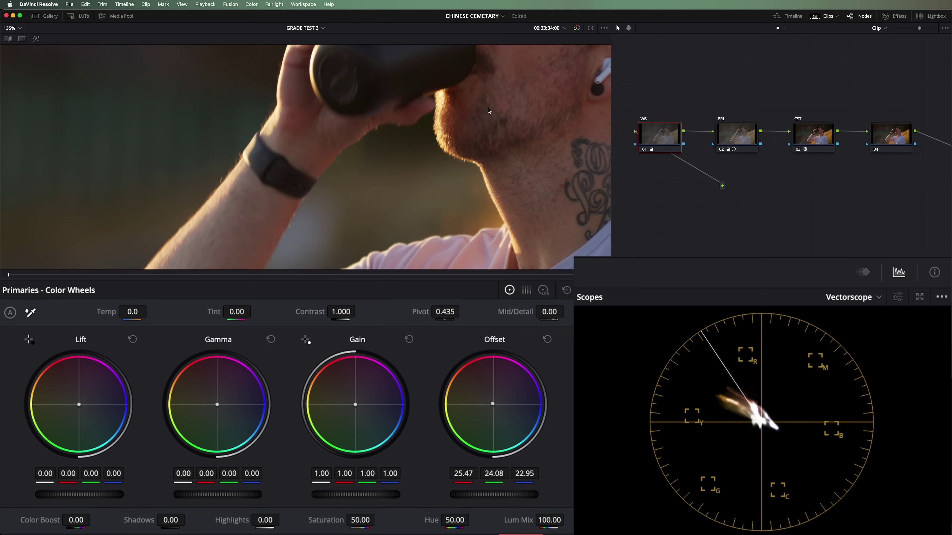
drag(373, 188, 218, 292)
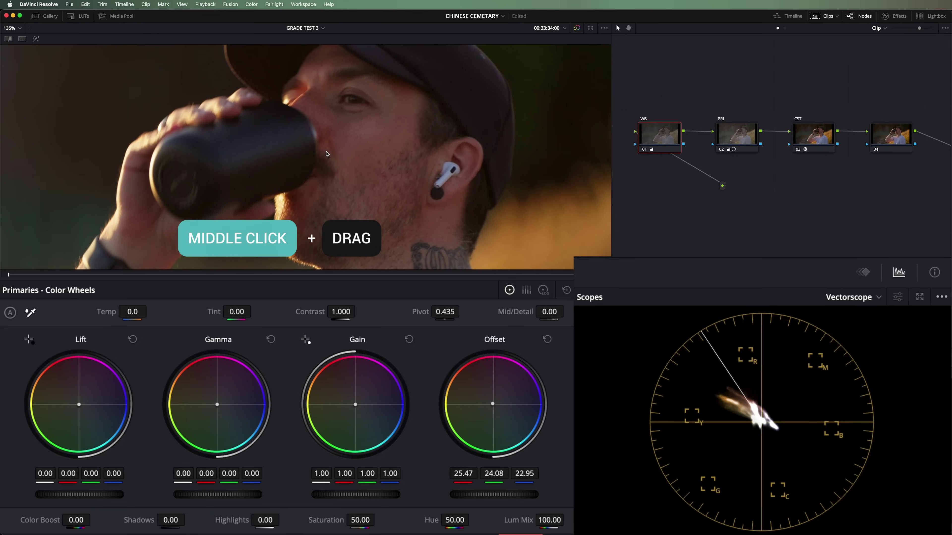
scroll(352, 146, down, 3)
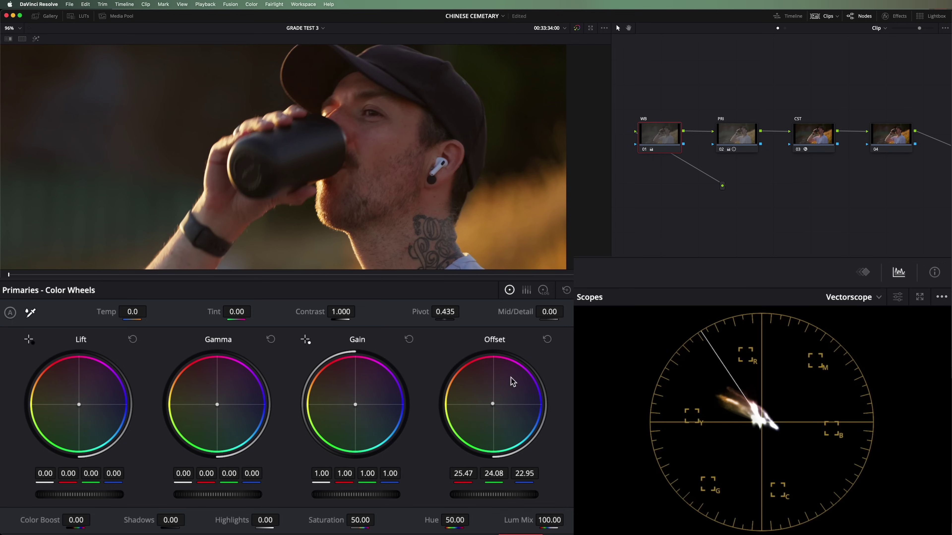
Shift clip 07's WB Offset to 25.02, 23.77 and 22.30, and turn the split-screen comparison back on
drag(492, 404, 490, 406)
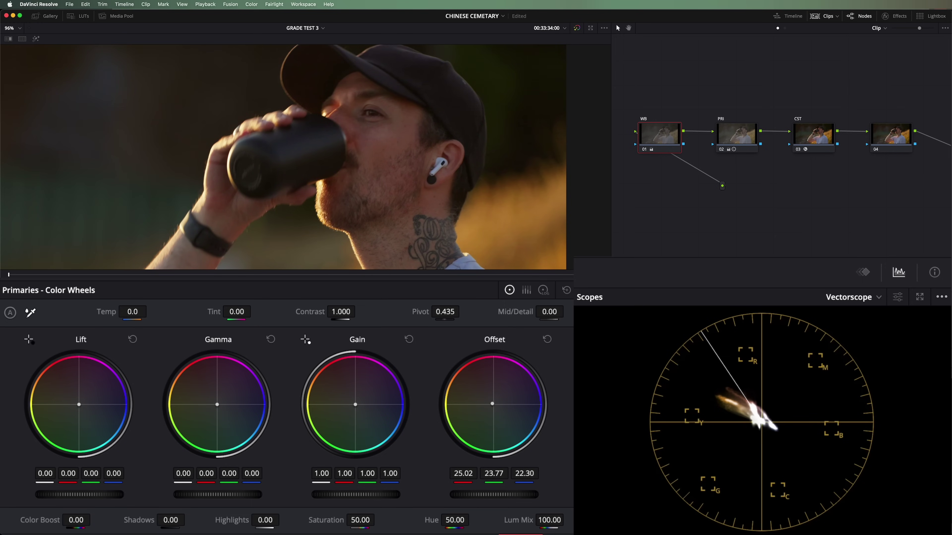
click(22, 39)
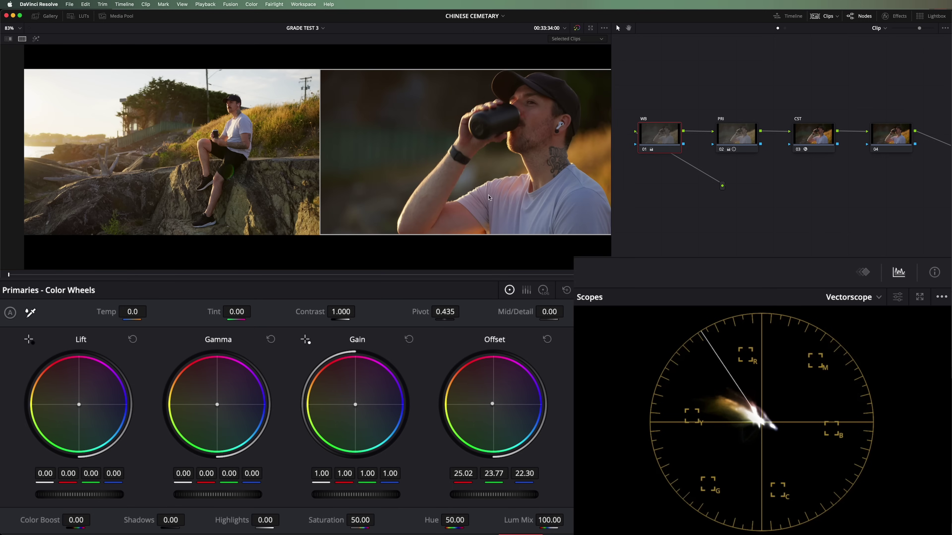
Using the Waveform scope, set clip 07's PRI Lift to -0.04, Gamma to 0.09 and Gain to 1.05, and end the split-screen view
key(shift+apostrophe)
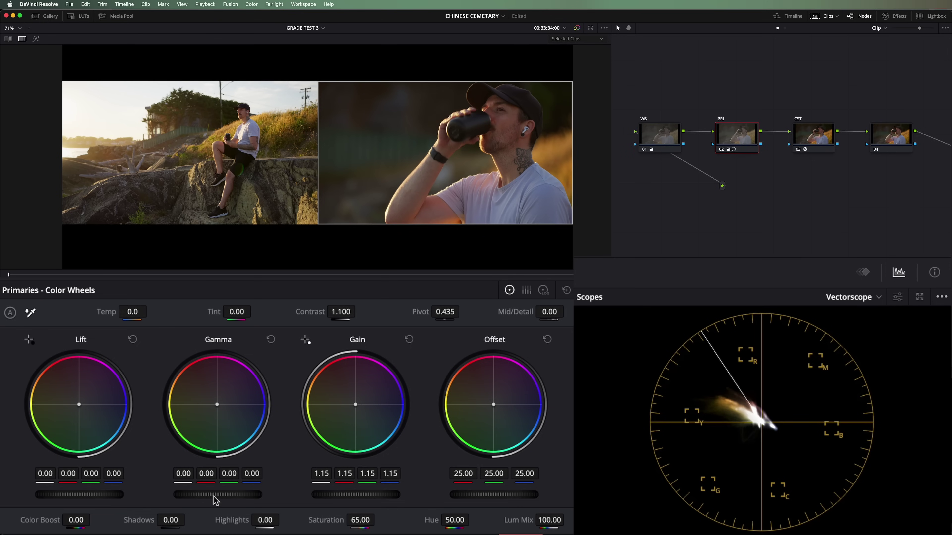
click(852, 300)
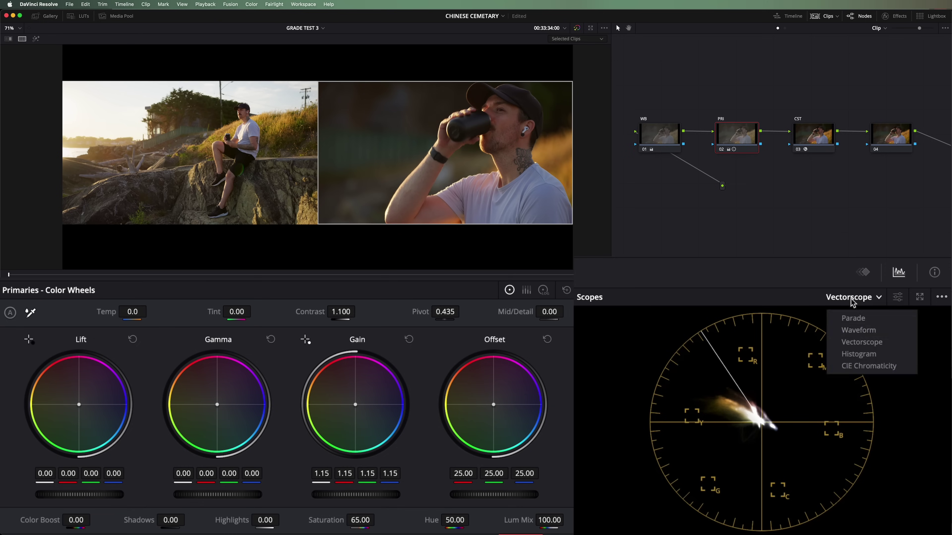
click(857, 332)
drag(210, 494, 299, 501)
drag(376, 500, 306, 495)
drag(81, 495, 108, 497)
drag(225, 496, 314, 499)
key(ctrl+w)
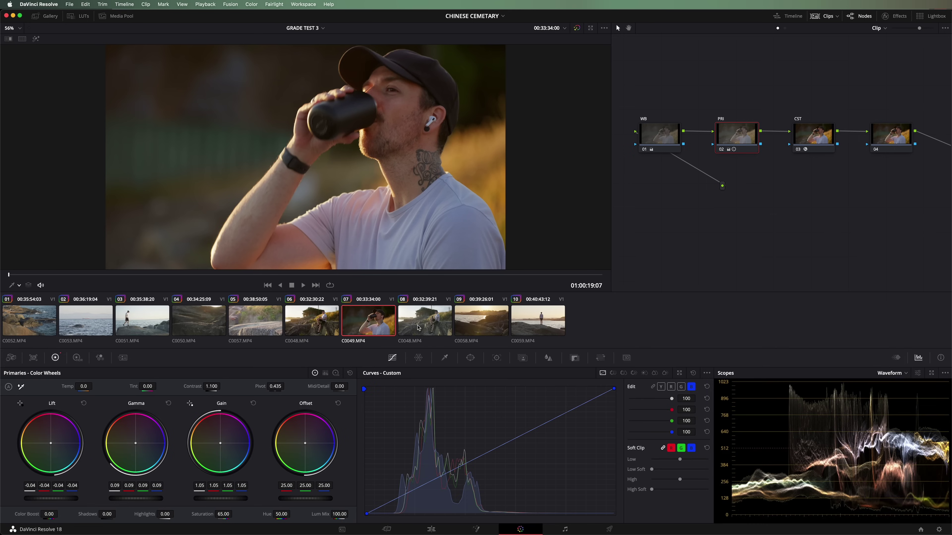
Copy clip 06's grade onto clip 08 and check the result against clip 07
click(418, 327)
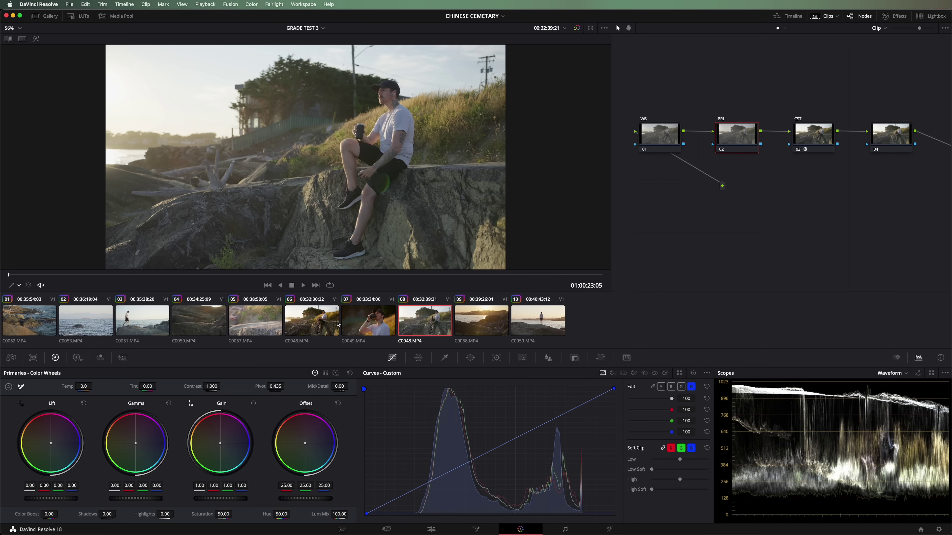
middle_click(319, 325)
click(368, 323)
click(421, 330)
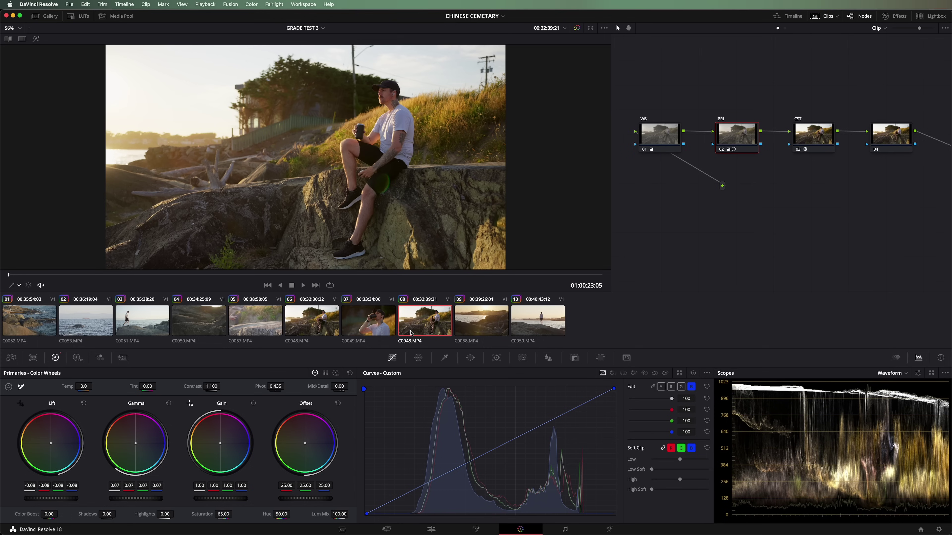
Copy clip 06's grade onto clip 05 and reset Lift and Gamma in its PRI node
click(261, 323)
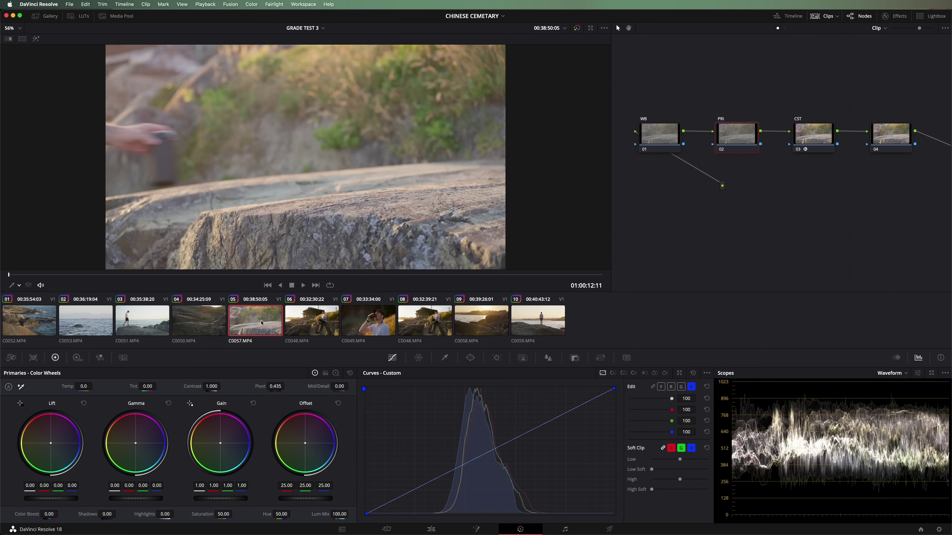
middle_click(321, 324)
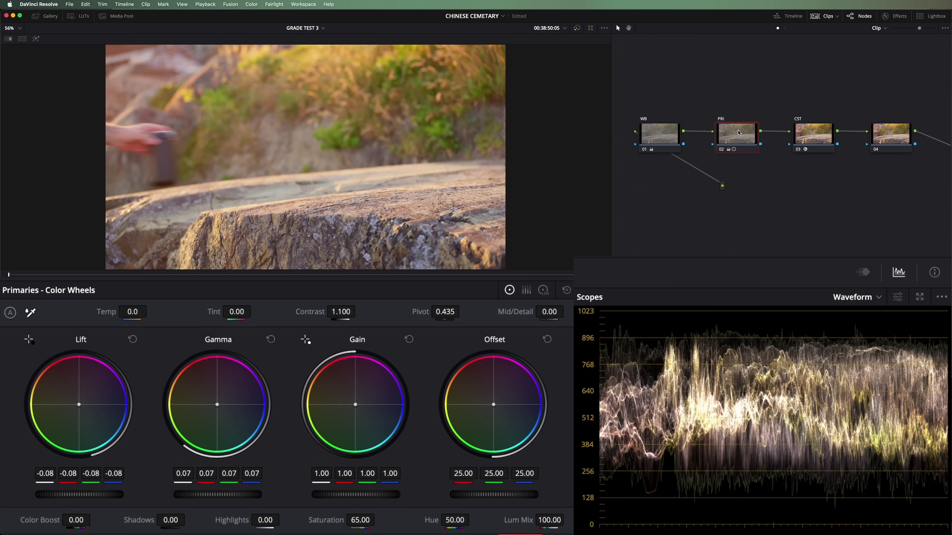
click(133, 340)
click(270, 340)
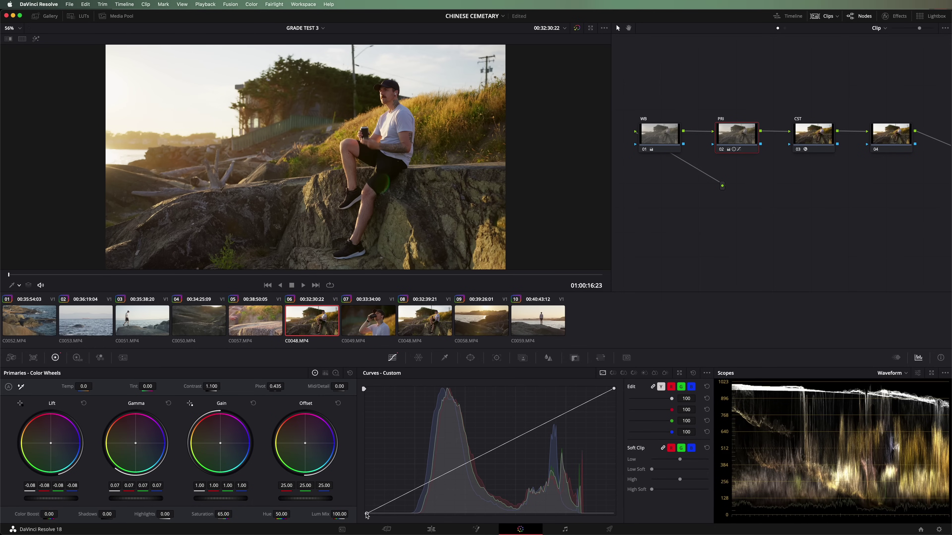
Try moving the black, midtone and white points of clip 06's PRI custom curve, deleting the added midtone point
mouse_move(366, 514)
mouse_down()
mouse_move(397, 517)
mouse_move(365, 516)
mouse_move(358, 502)
mouse_move(365, 517)
mouse_up()
mouse_move(490, 453)
mouse_down()
mouse_move(486, 445)
mouse_move(498, 469)
mouse_move(488, 445)
mouse_up()
right_click(488, 445)
mouse_move(615, 389)
mouse_down()
mouse_move(591, 383)
mouse_move(605, 379)
mouse_move(618, 410)
mouse_move(629, 394)
mouse_up()
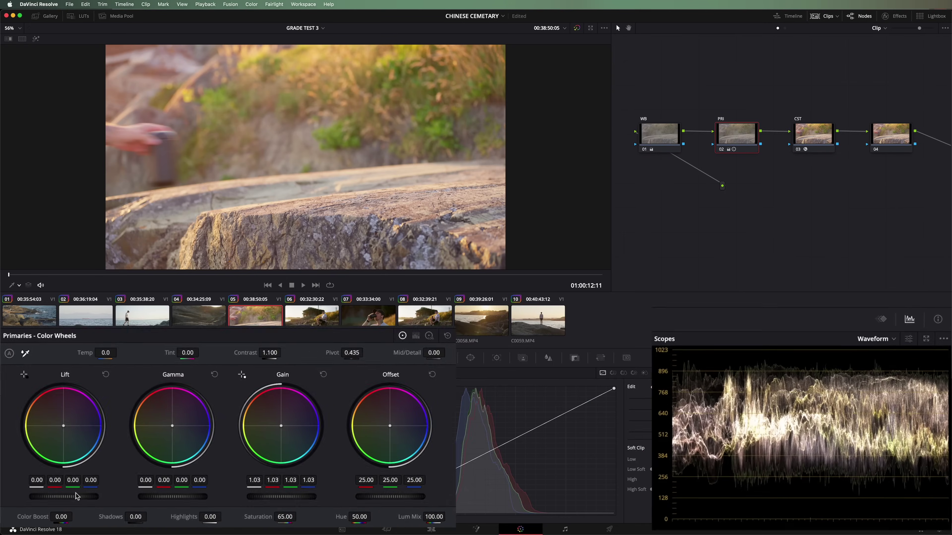
Lower clip 05's PRI Lift to -0.08 and show the clip beside clip 06 in split screen
drag(76, 497, 27, 497)
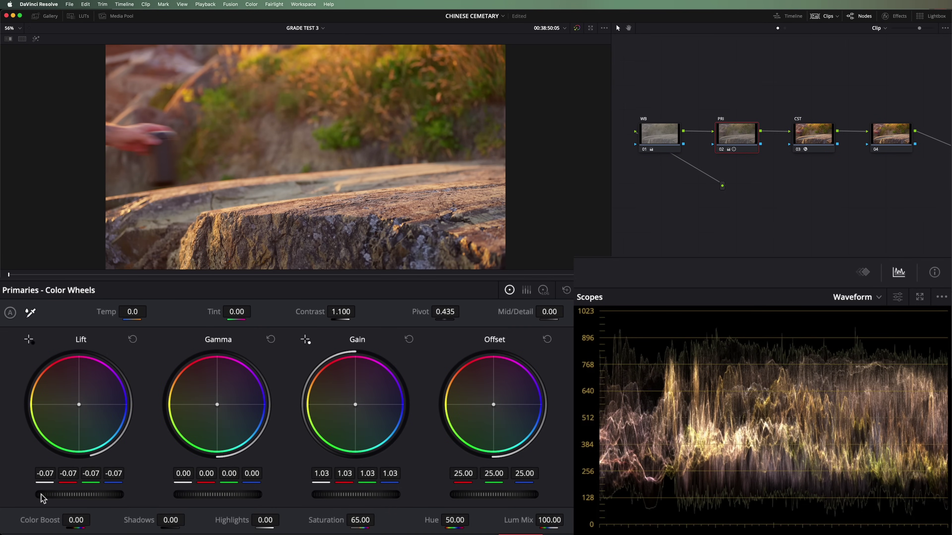
click(23, 38)
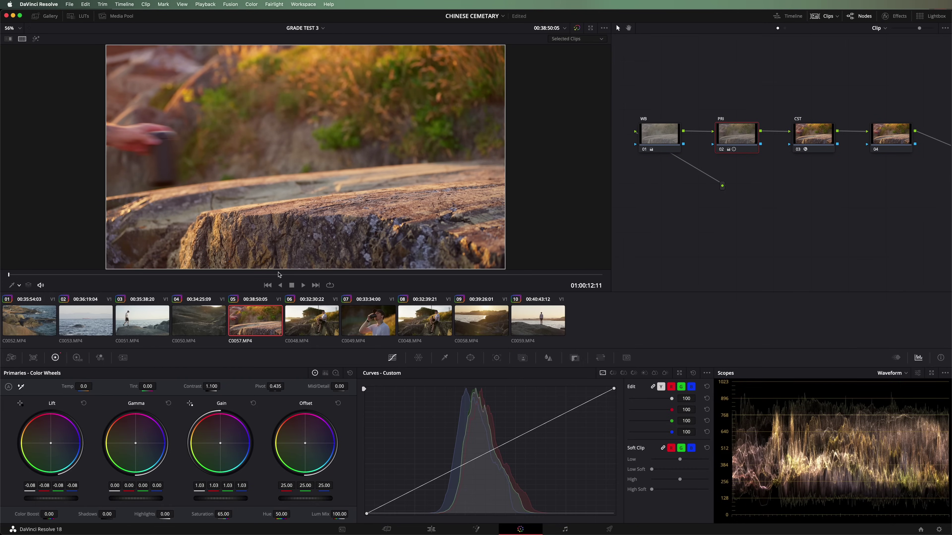
super+click(324, 328)
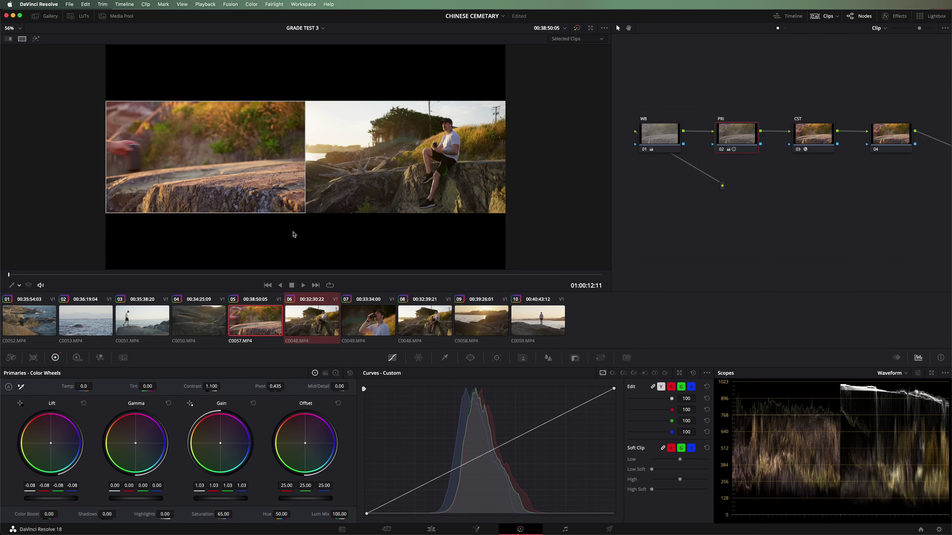
Go to frame 00:38:53:20 of clip 05 and lower its PRI Gamma to -0.07
drag(322, 275, 491, 275)
scroll(267, 127, up, 3)
drag(268, 126, 244, 151)
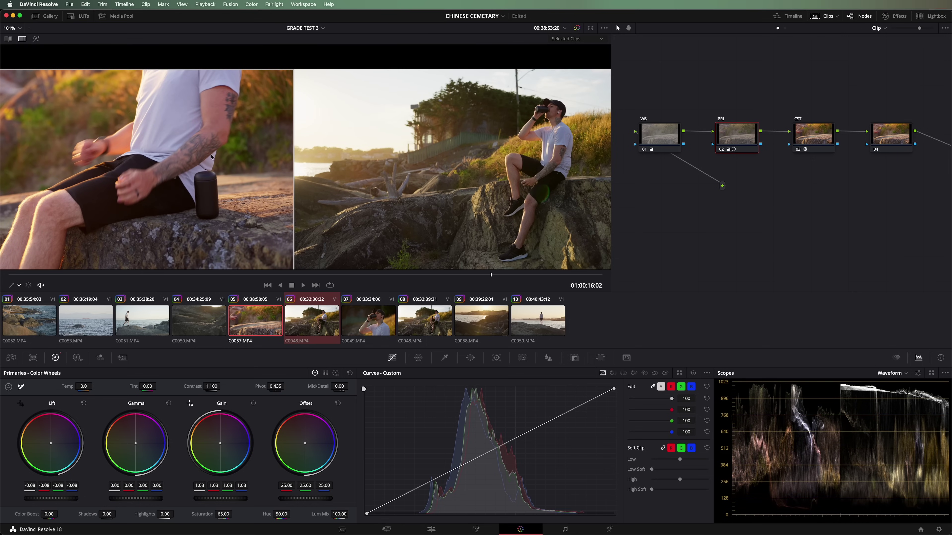
drag(139, 497, 101, 497)
Shift clip 05's WB Offset color balance slightly and set its PRI Saturation to 50
click(659, 133)
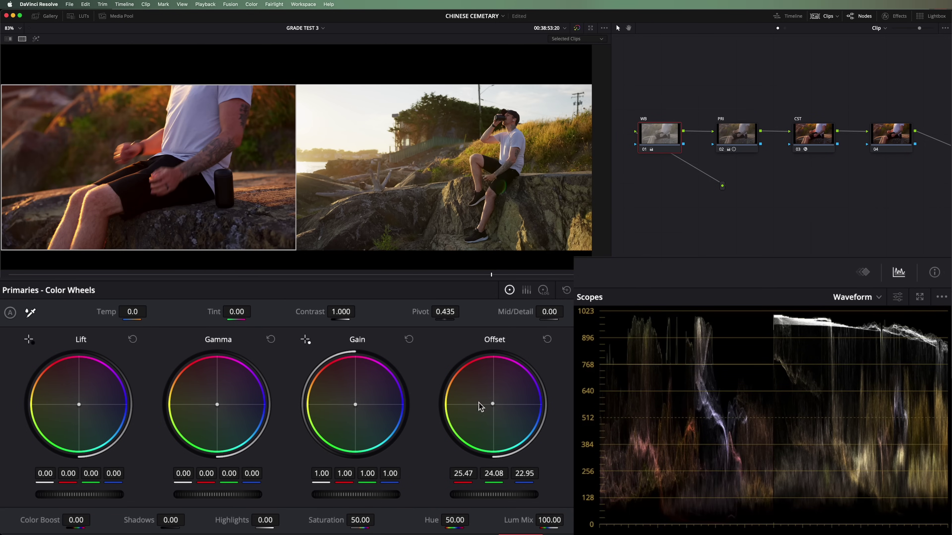
mouse_move(491, 404)
mouse_down()
mouse_move(483, 400)
mouse_move(492, 405)
mouse_up()
click(736, 132)
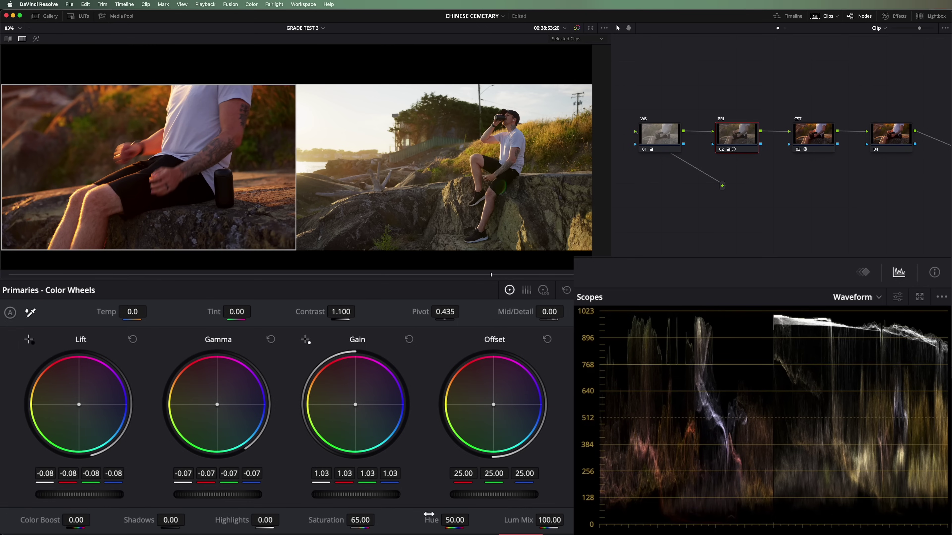
click(355, 519)
text(50)
key(Return)
Step back to frame 00:38:53:16 and shift clip 05's WB Offset to 23.74, 23.52 and 21.79
key(Left)
key(Left)
key(Left)
key(Left)
click(659, 134)
mouse_move(491, 406)
mouse_down()
mouse_move(491, 398)
mouse_move(493, 413)
mouse_up()
Compare clips 05 and 06 one at a time in the single-clip view using the Vectorscope
click(877, 298)
click(869, 344)
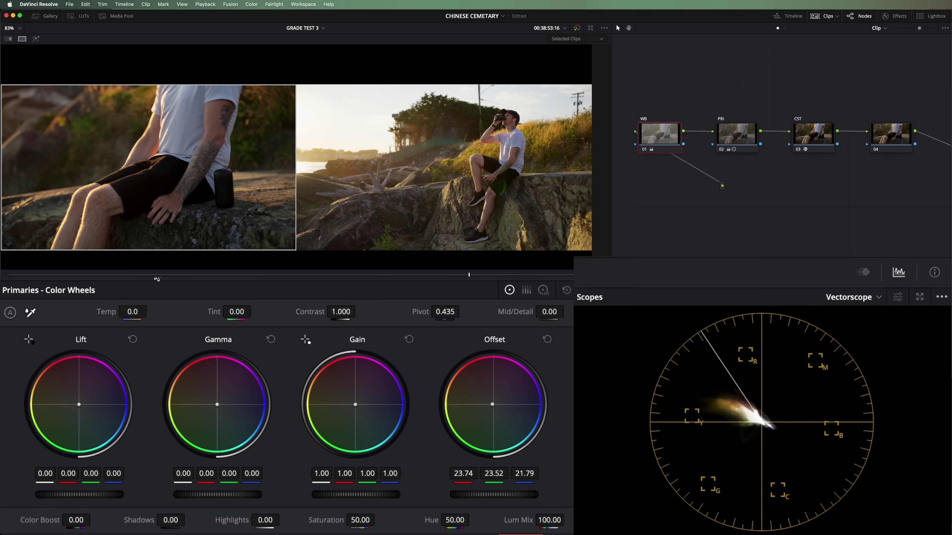
click(22, 39)
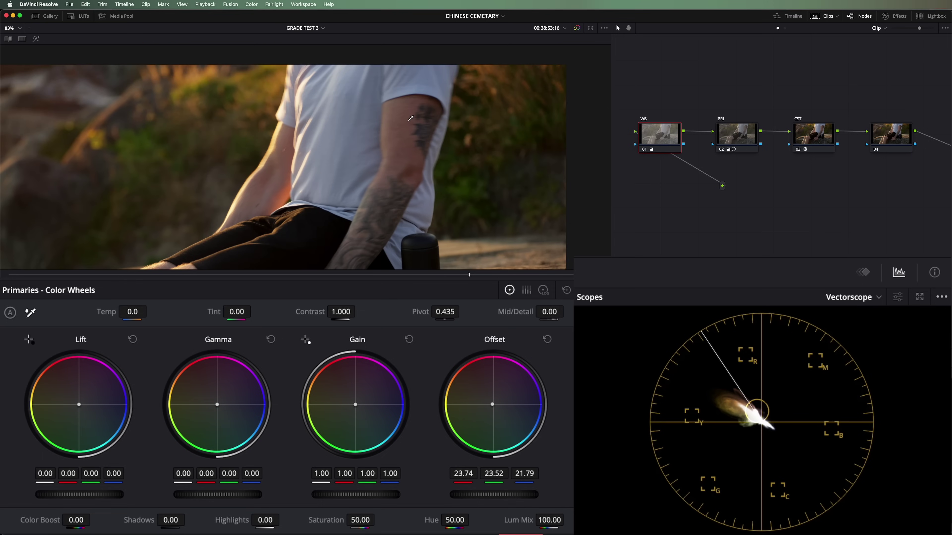
scroll(408, 143, down, 4)
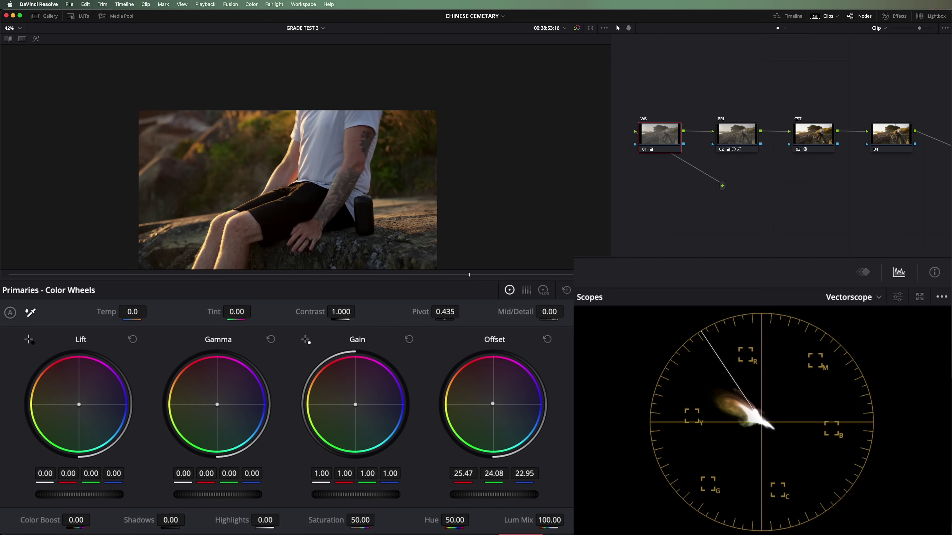
key(Up)
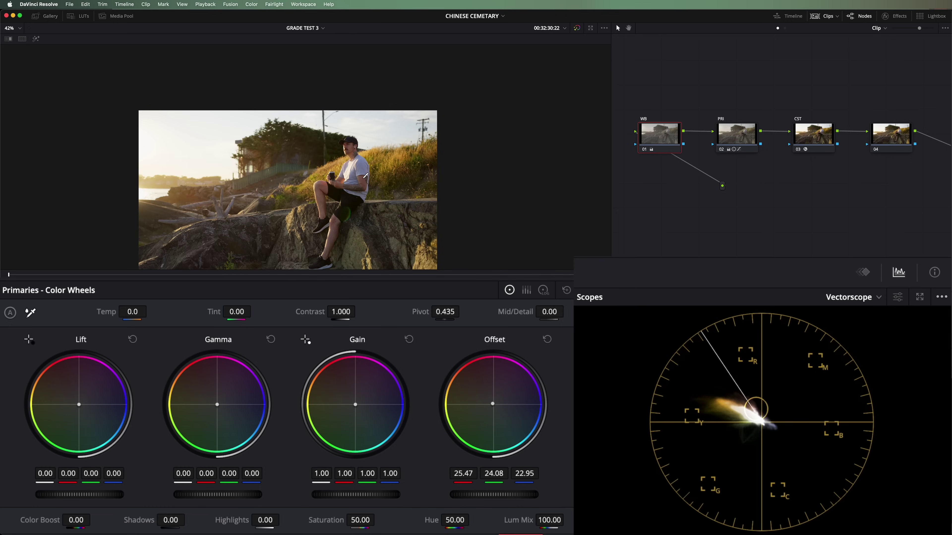
key(Down)
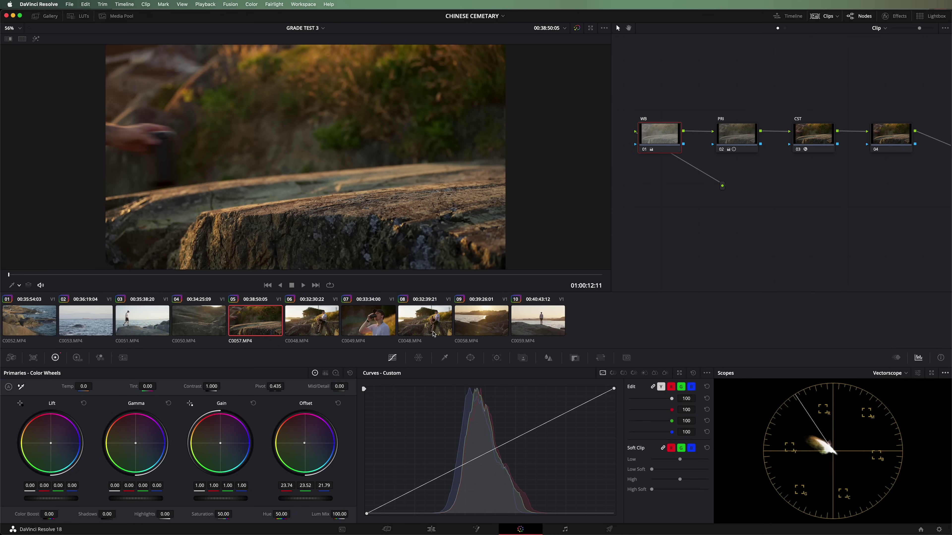
Play the timeline from clip 05 into clip 08 to review the matched shots
key(space)
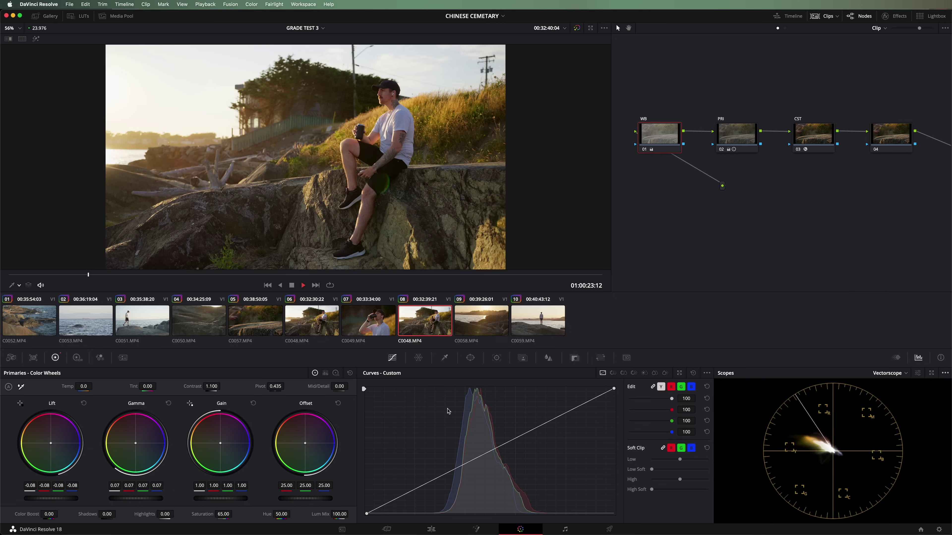
key(space)
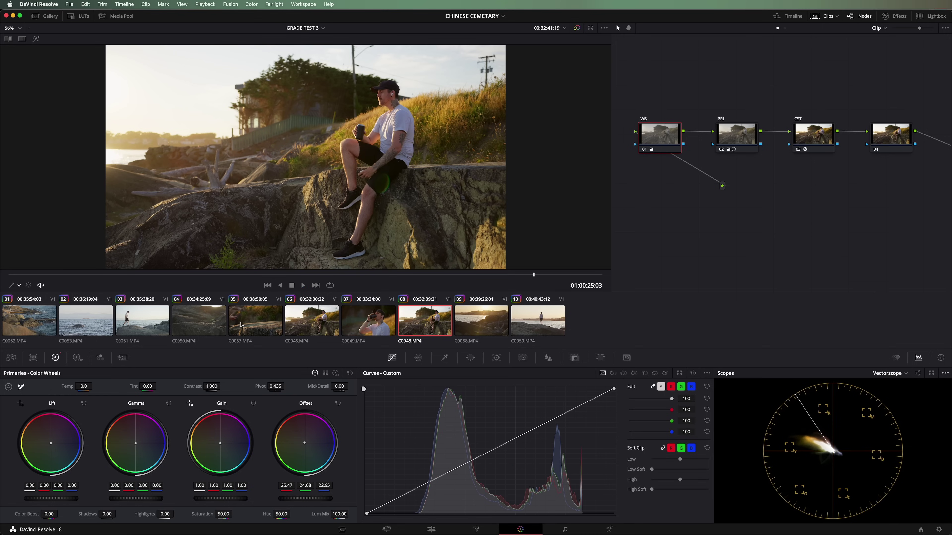
Apply clip 06's grade to clip 04 and show both clips side by side in split screen
click(202, 324)
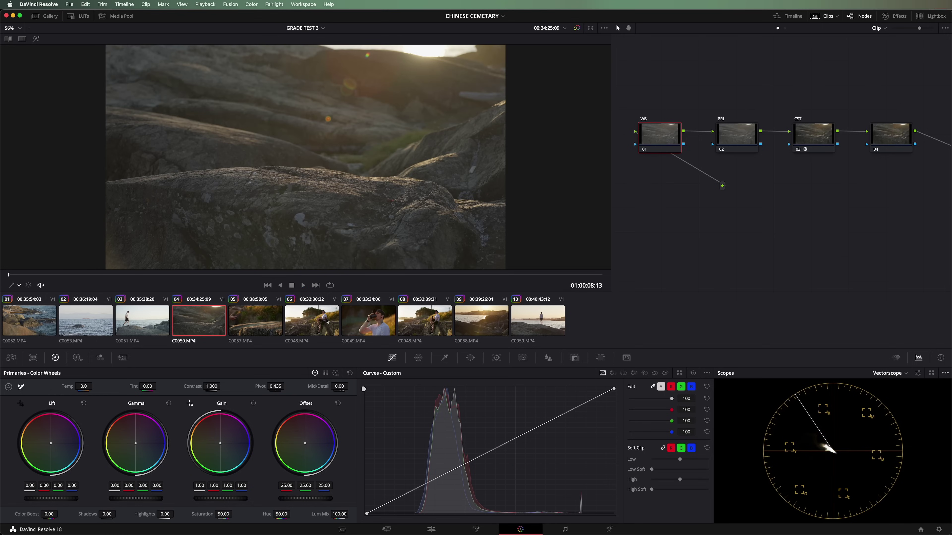
middle_click(315, 323)
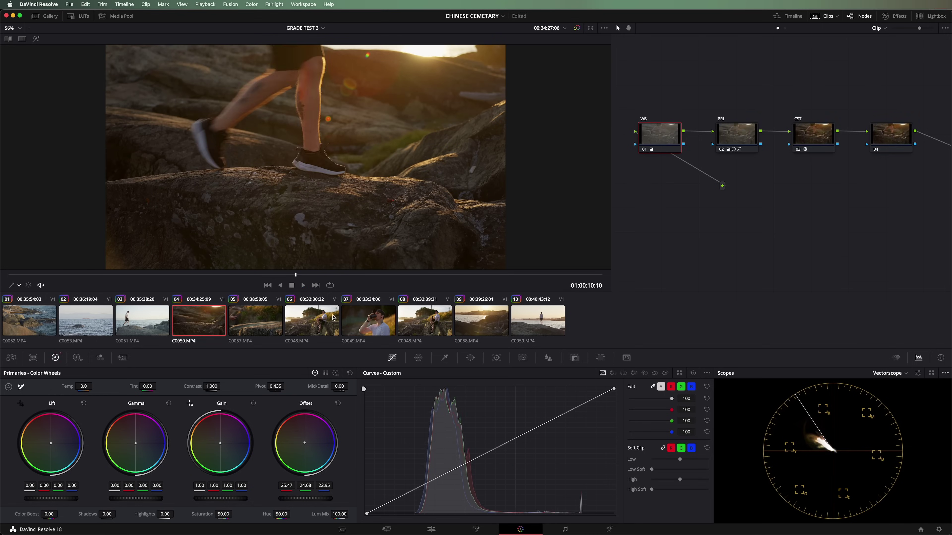
click(21, 39)
super+click(314, 325)
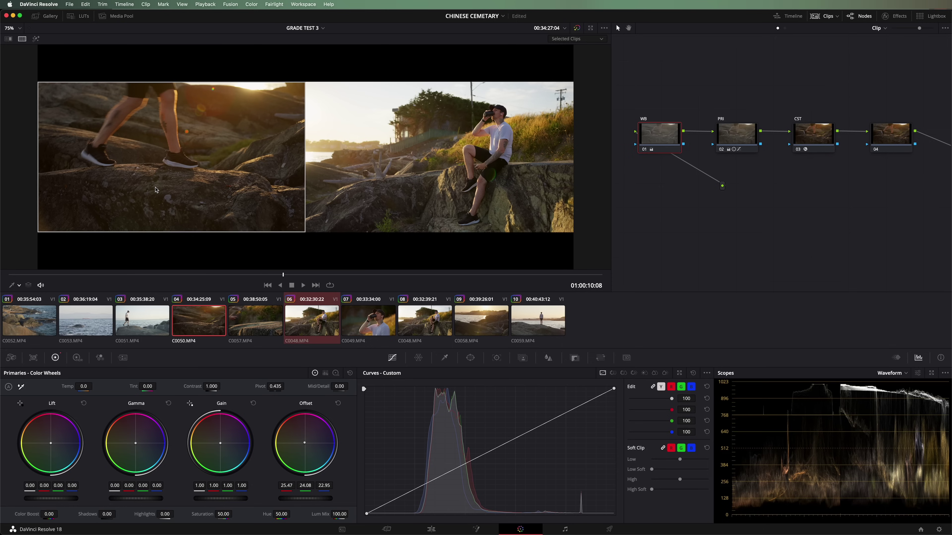
On clip 04's PRI node, raise the Lift to -0.06 and set Saturation to 60
click(747, 130)
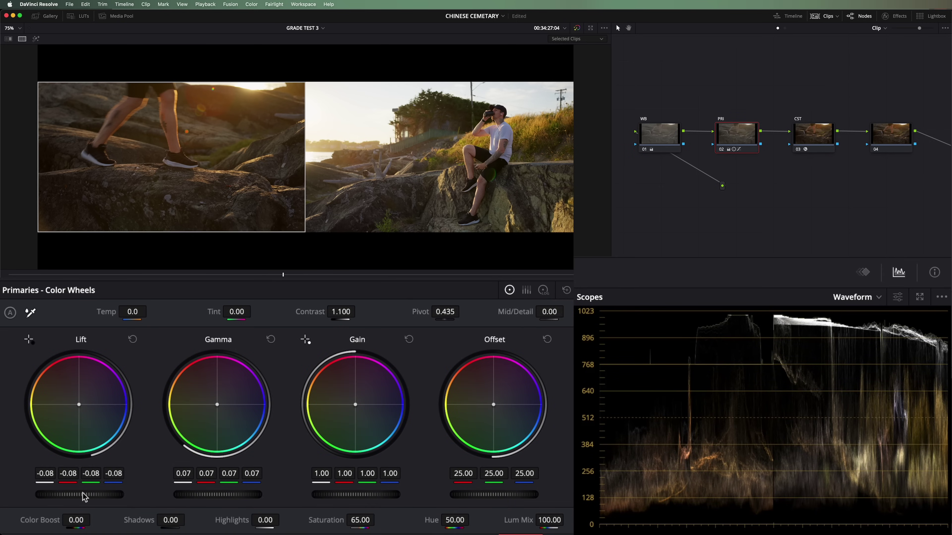
drag(83, 494, 112, 494)
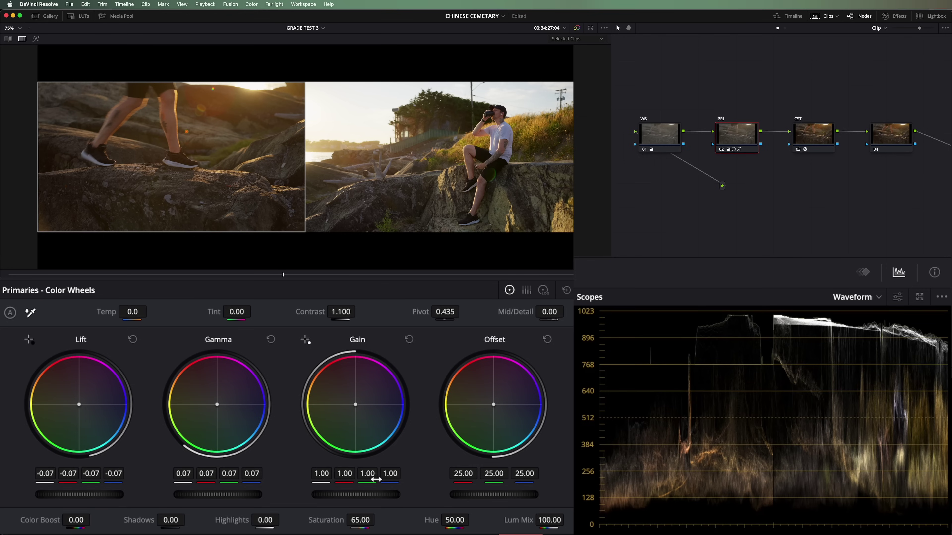
drag(86, 497, 95, 494)
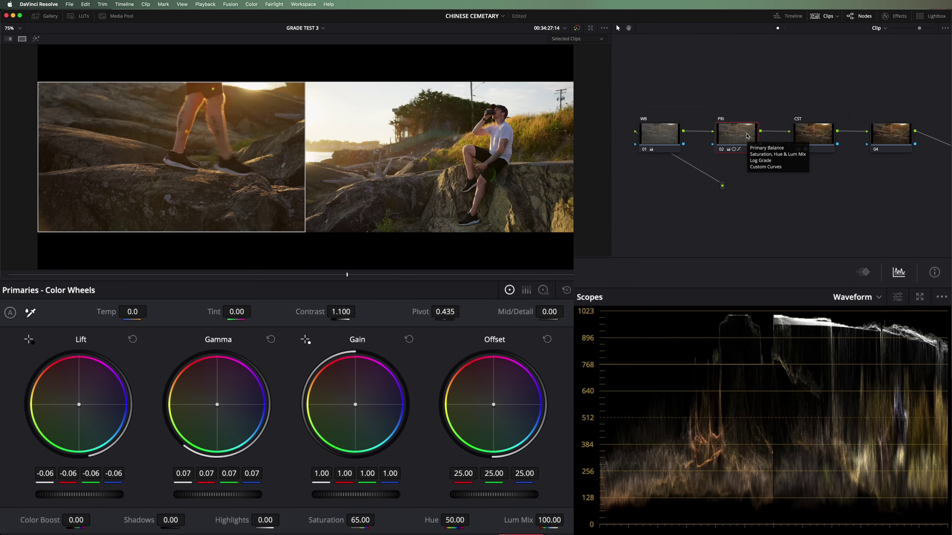
double_click(359, 521)
text(60)
key(Return)
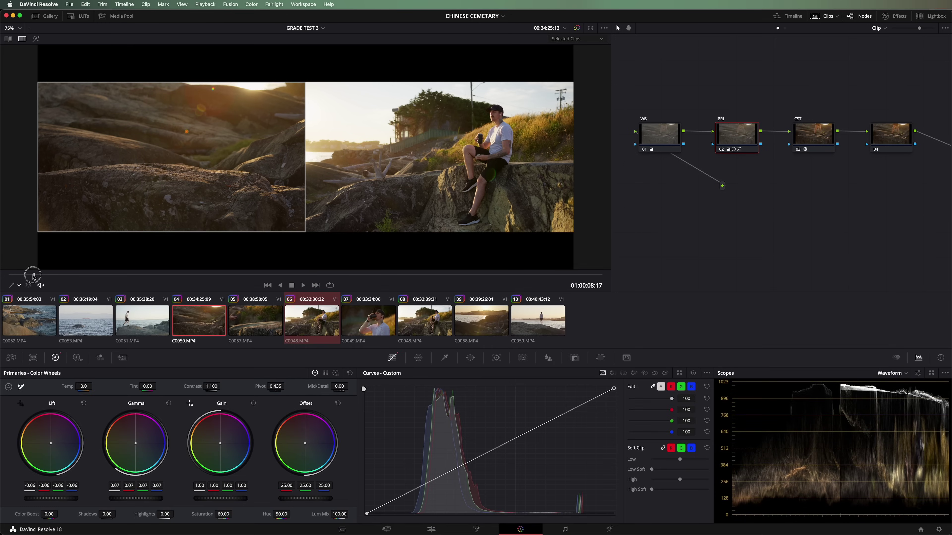
Return to the single-clip view and play the timeline from clip 04 into clip 08 to review the match
key(ctrl+alt+w)
click(247, 318)
click(192, 321)
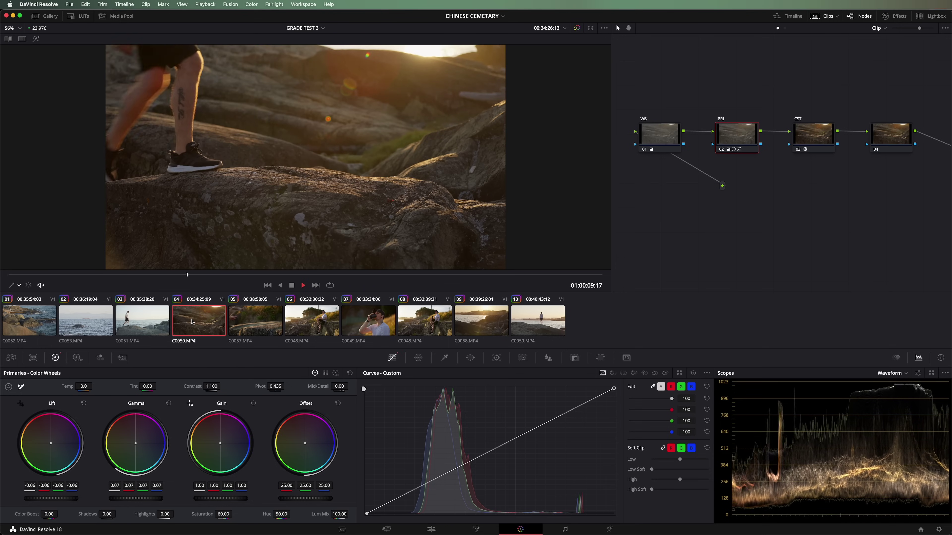
click(262, 321)
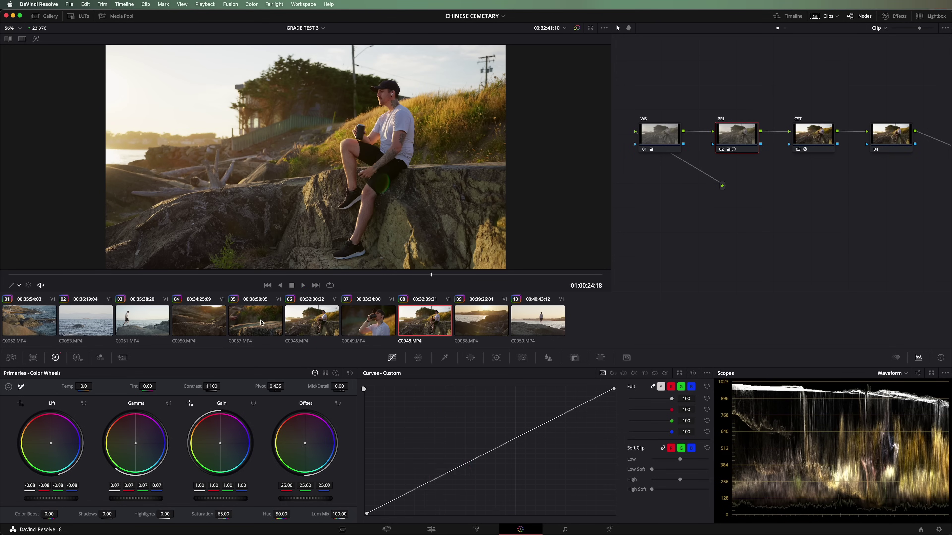
click(197, 323)
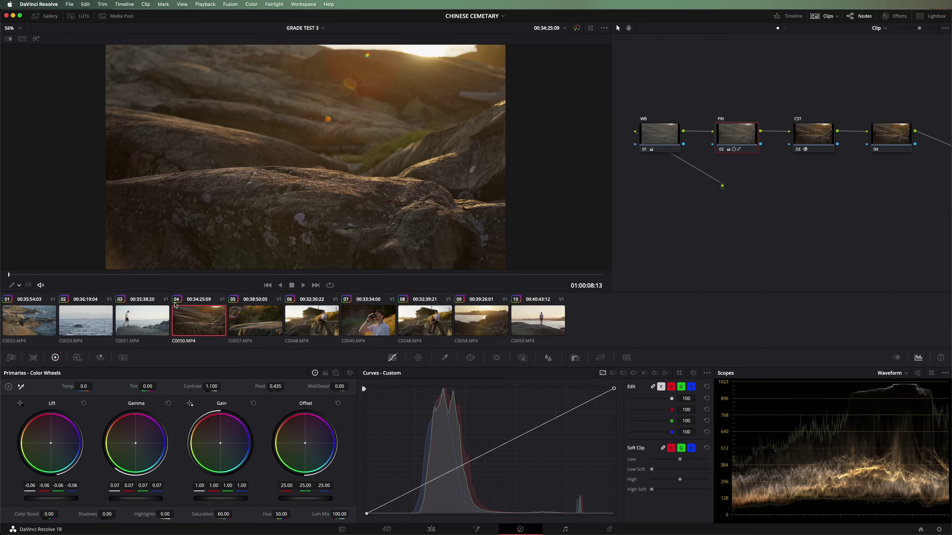
Apply clip 06's grade to clip 03 and reset the Lift and Gamma on its PRI node
click(151, 323)
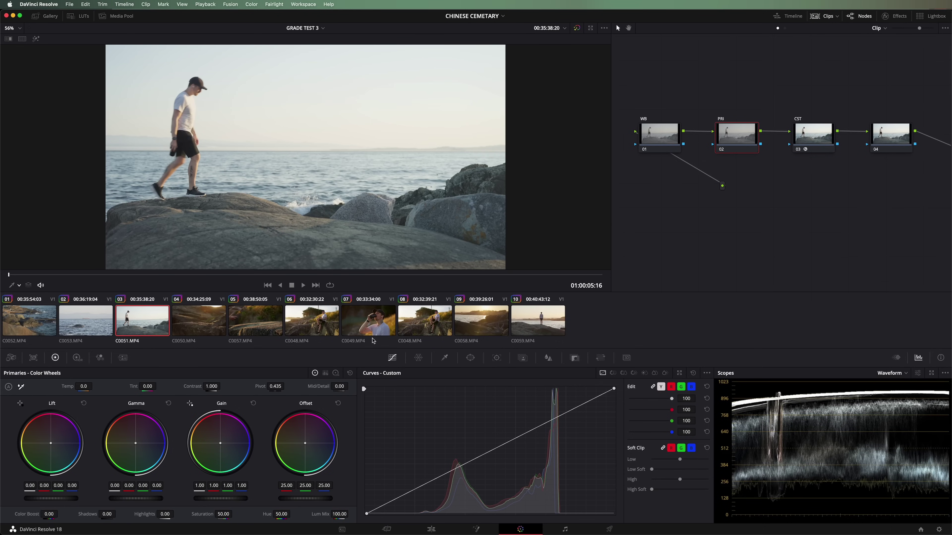
middle_click(316, 327)
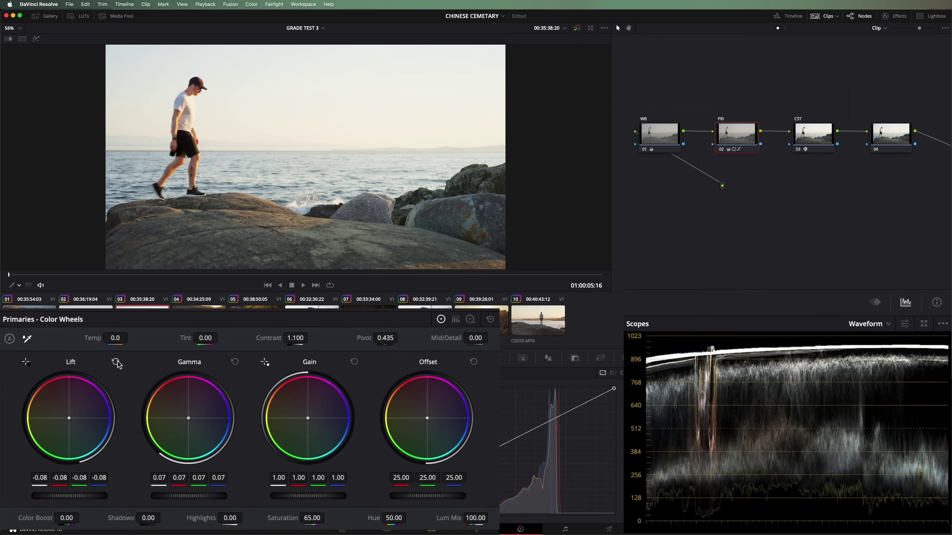
click(84, 403)
click(271, 339)
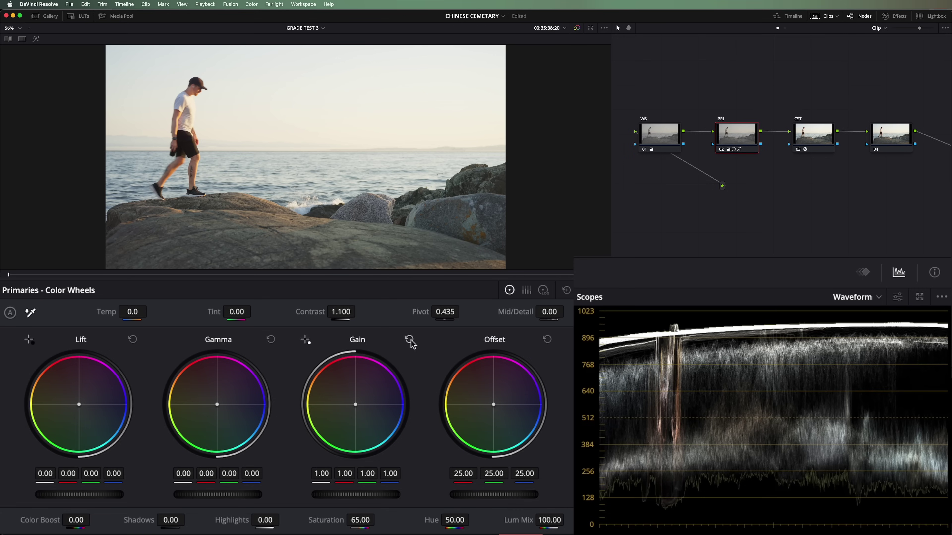
Against clip 06 in split screen, set clip 03's PRI Gain to 1.08, Gamma to -0.05 and Lift to -0.02
click(22, 39)
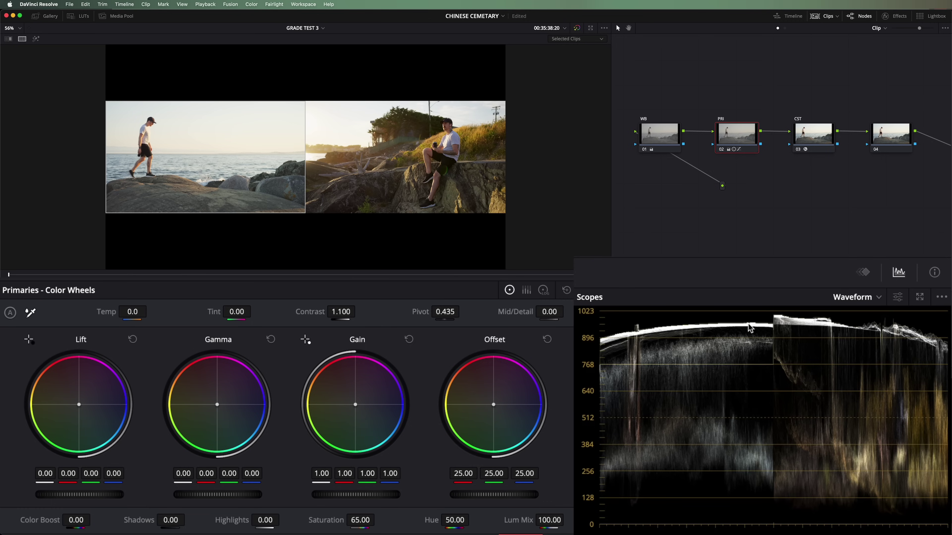
scroll(298, 135, up, 1)
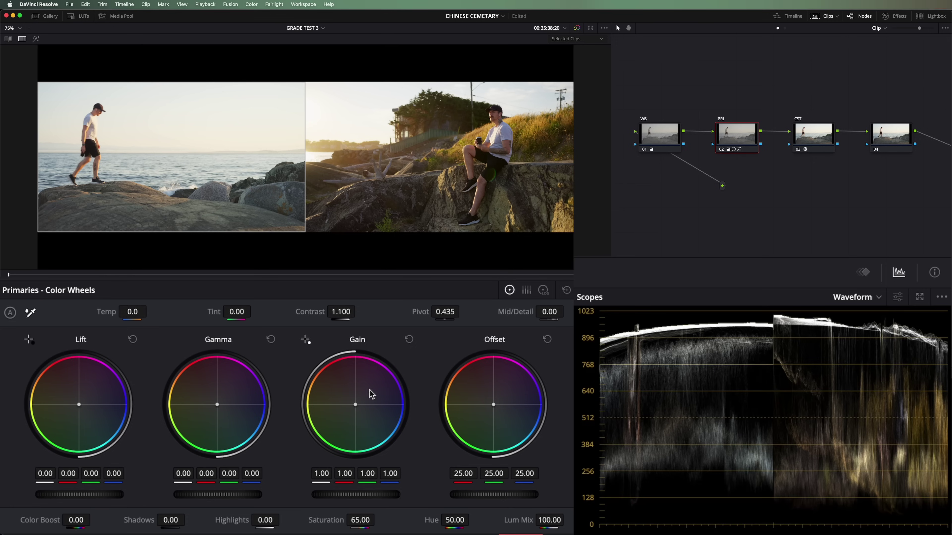
drag(360, 495, 402, 495)
drag(226, 498, 105, 494)
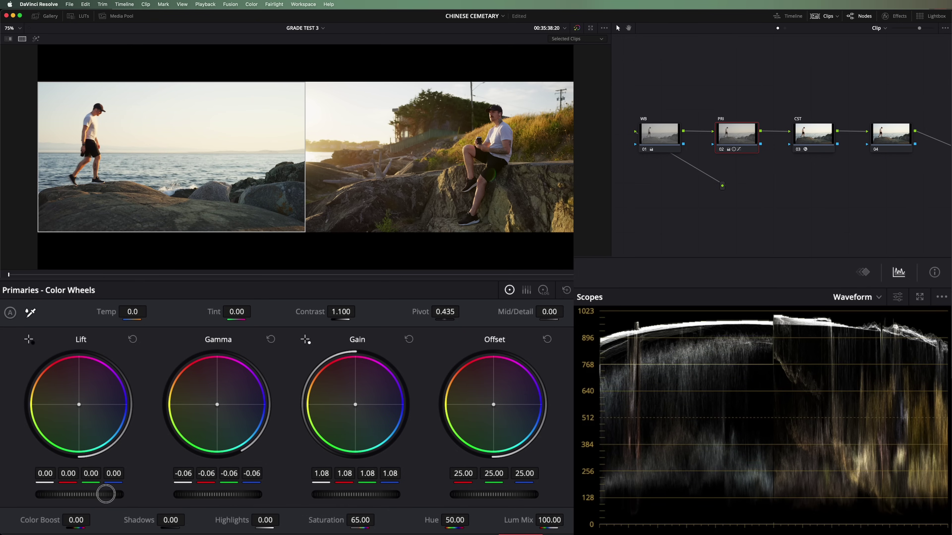
drag(240, 498, 247, 500)
drag(83, 499, 62, 497)
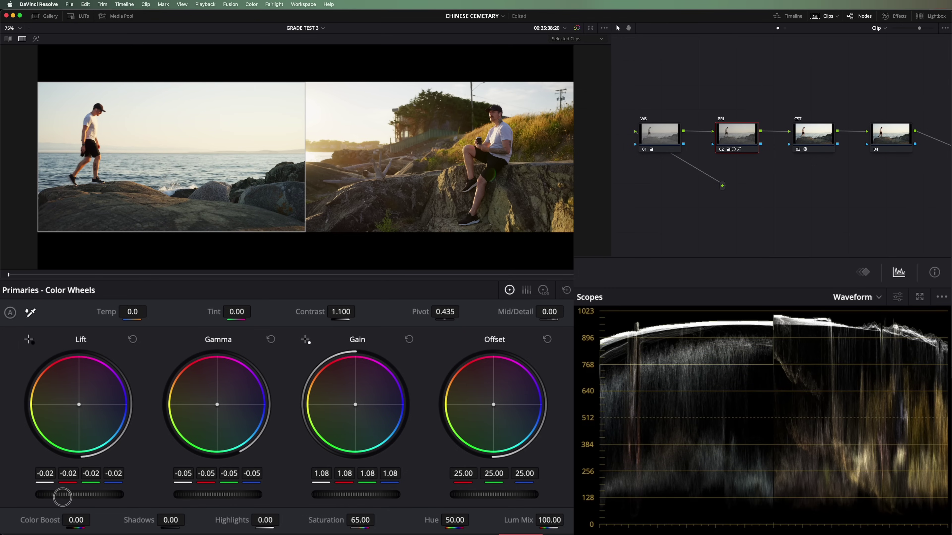
drag(64, 497, 63, 497)
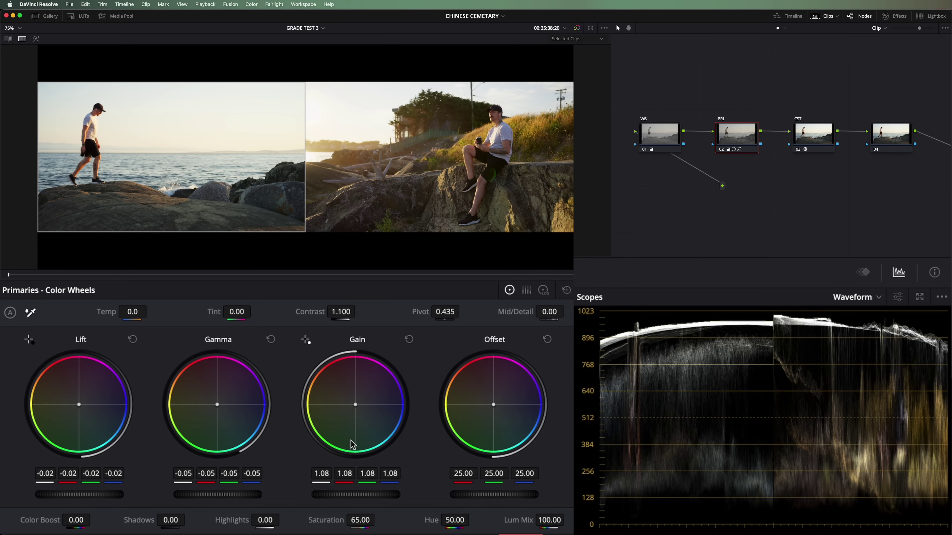
drag(350, 497, 349, 497)
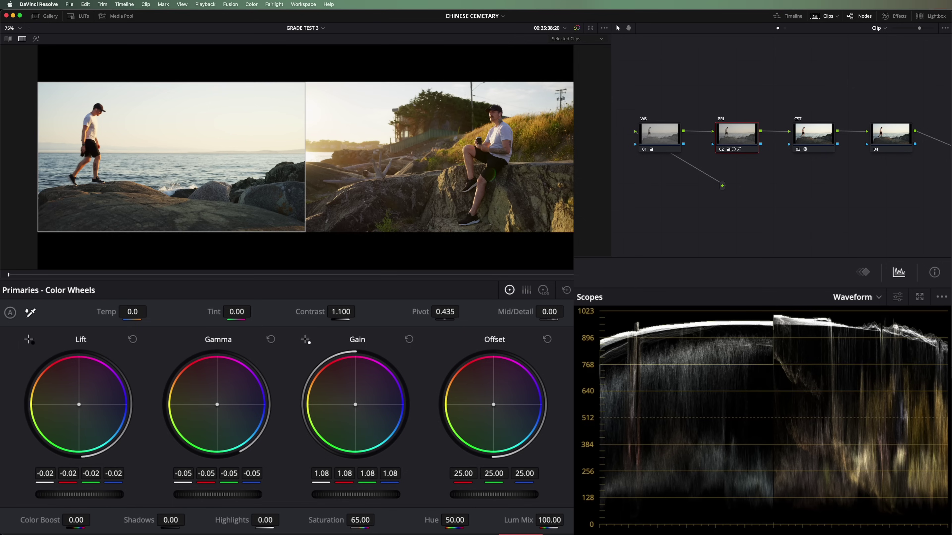
Inspect the clip 03 and 06 match up close, and shift clip 03's WB Offset to 24.60, 23.64 and 23.79
scroll(153, 124, up, 3)
scroll(153, 118, down, 1)
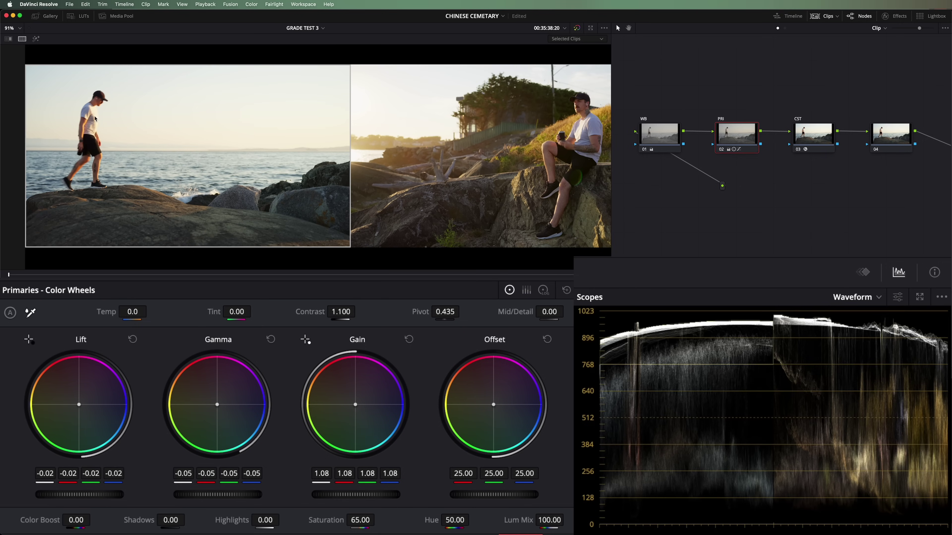
scroll(96, 121, up, 5)
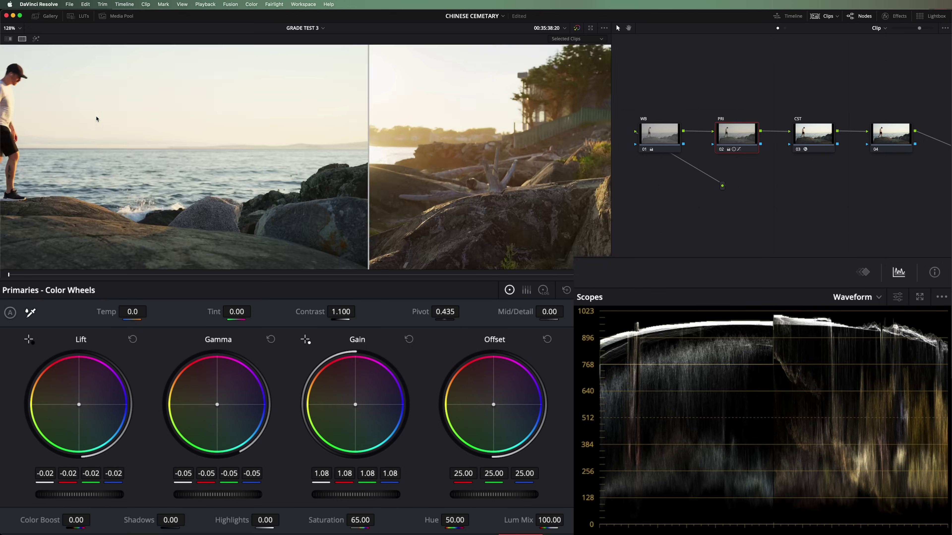
scroll(100, 127, down, 5)
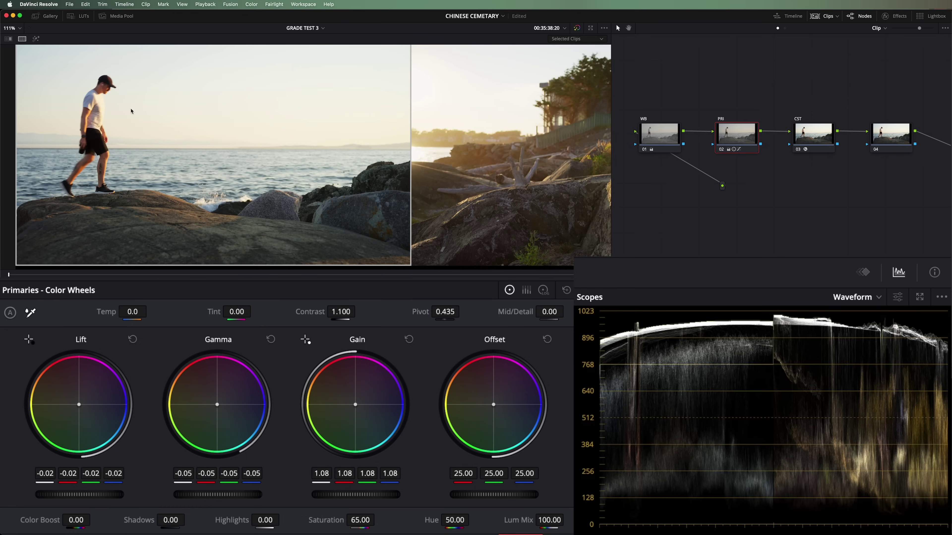
scroll(131, 110, down, 1)
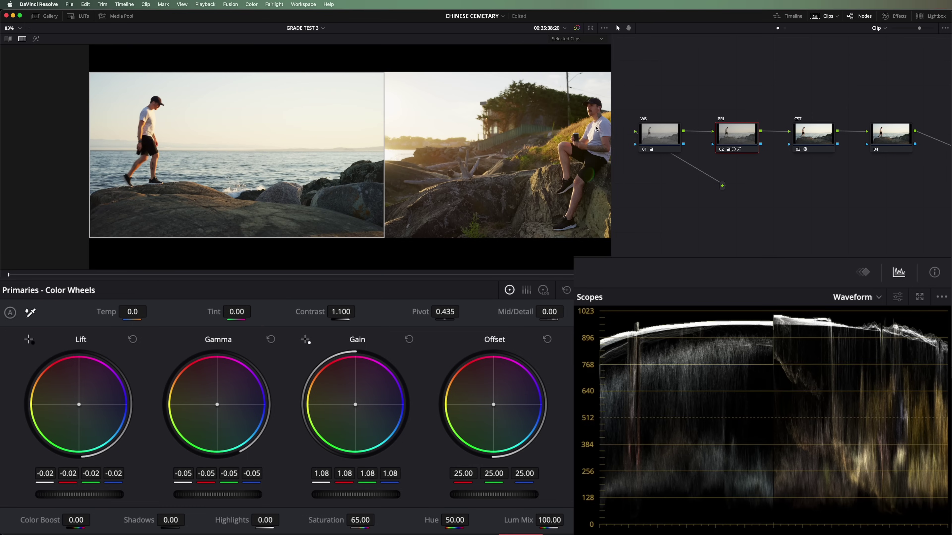
click(656, 137)
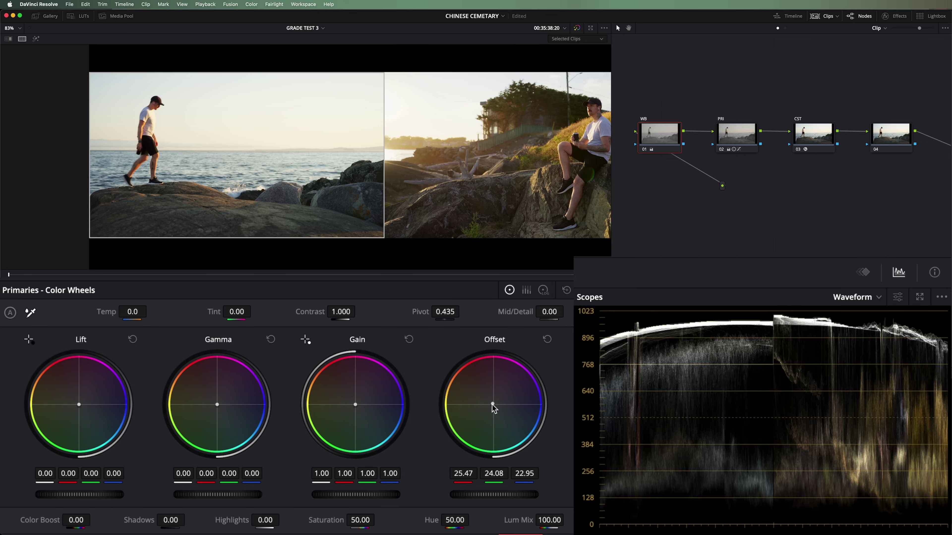
drag(493, 407, 490, 404)
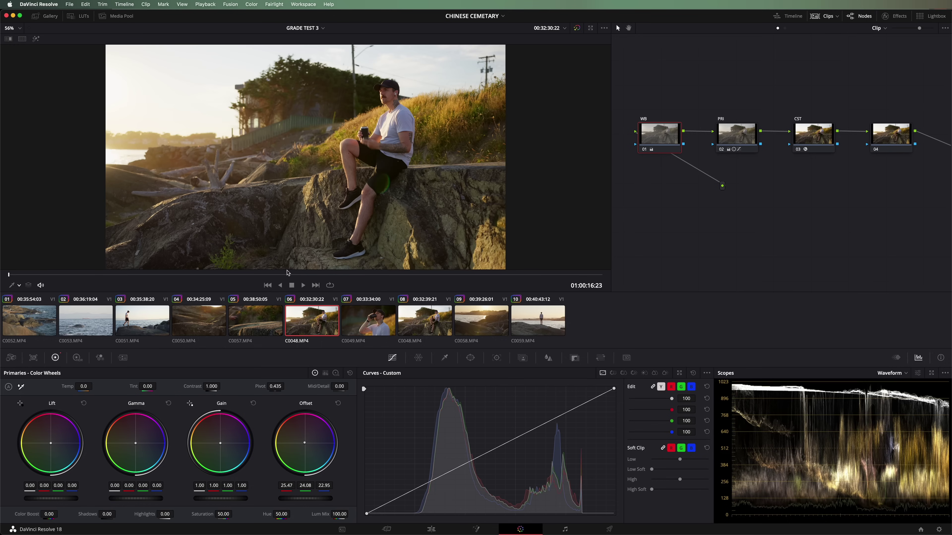
Warm clip 03's WB Lift slightly to red 0.01 and blue -0.01, and compare it with clip 06 in split screen
click(138, 299)
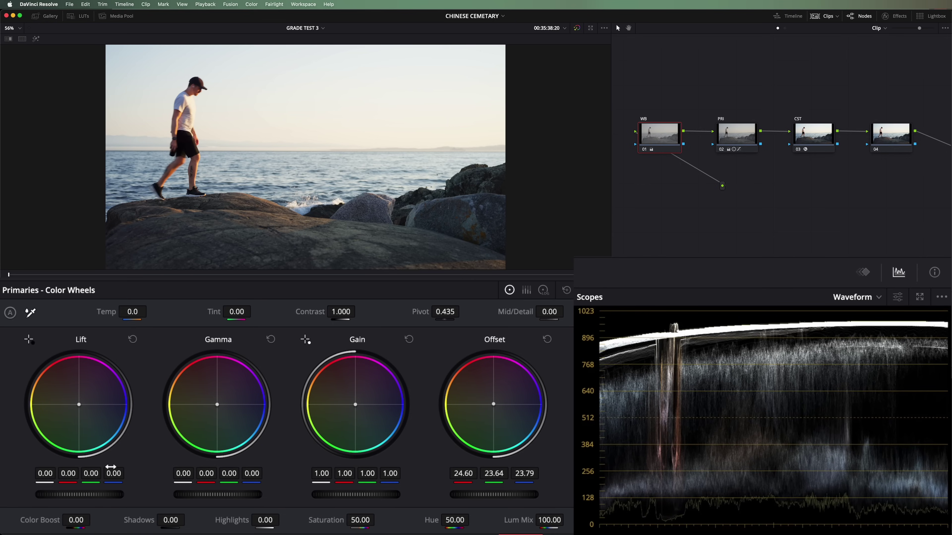
click(79, 408)
drag(78, 405, 69, 400)
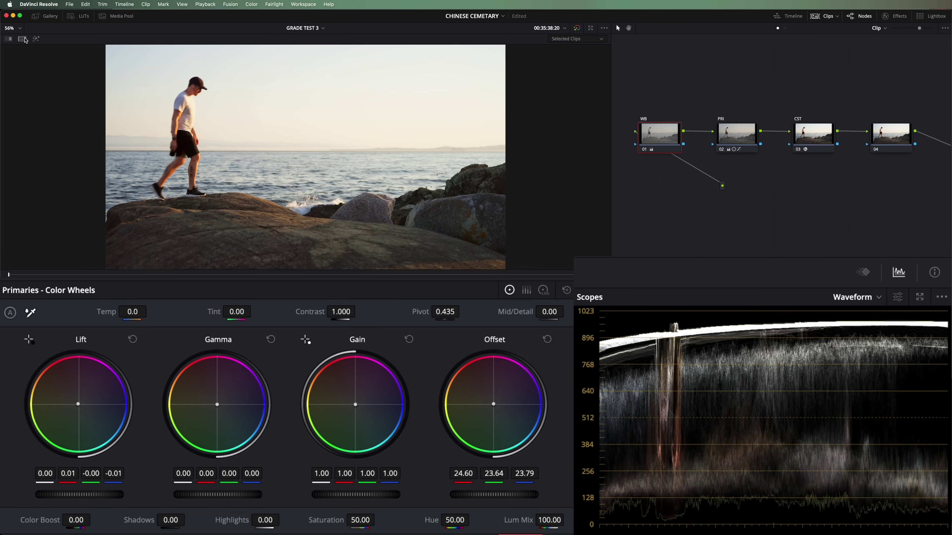
click(22, 38)
key(alt+f)
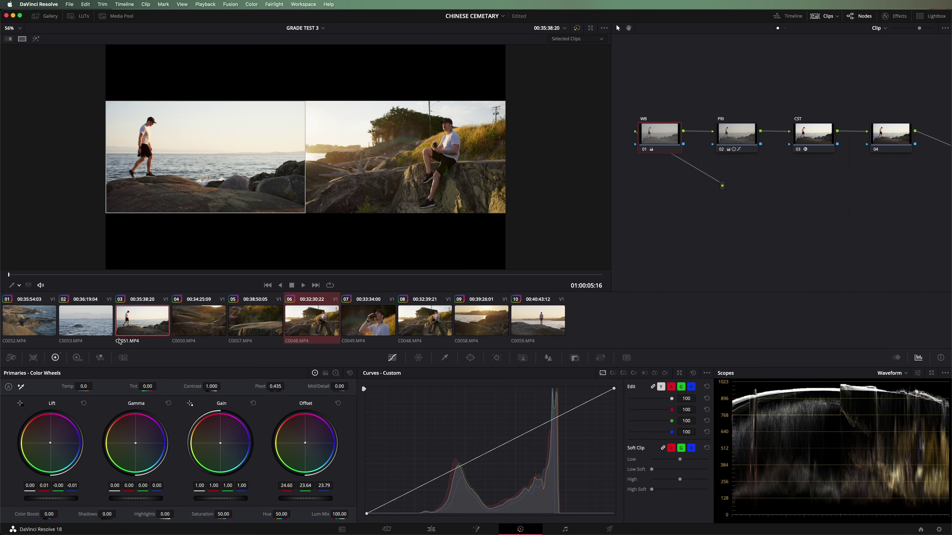
Apply clip 03's grade to clip 02, the ocean shot with the ship
click(86, 322)
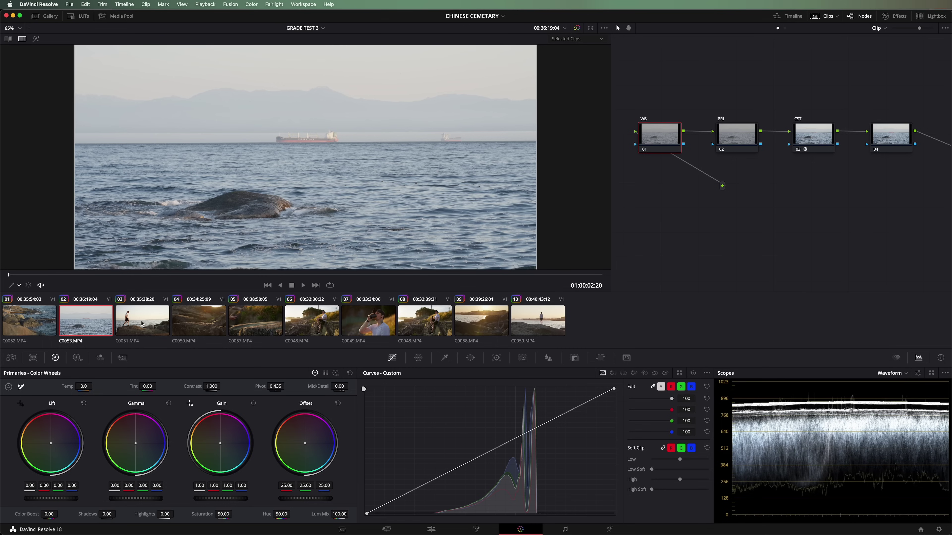
scroll(350, 109, down, 3)
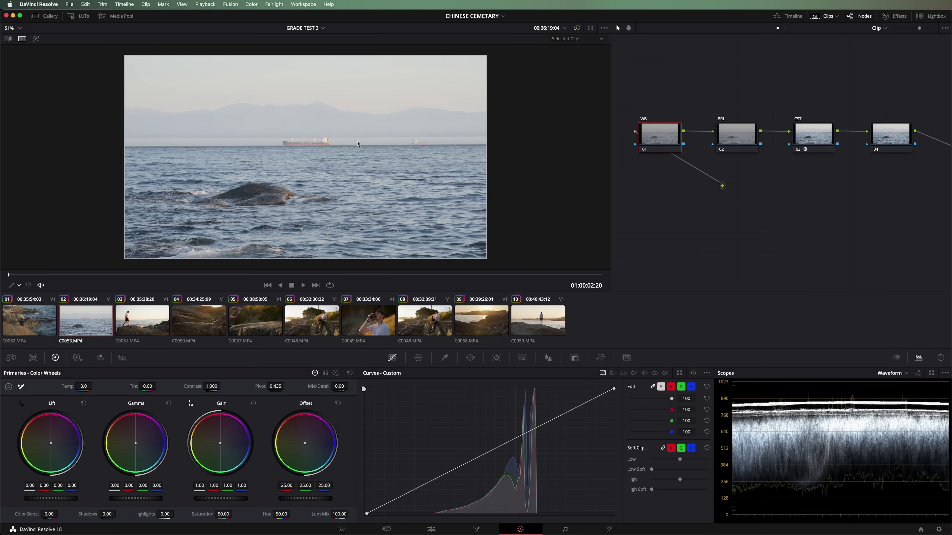
middle_click(143, 324)
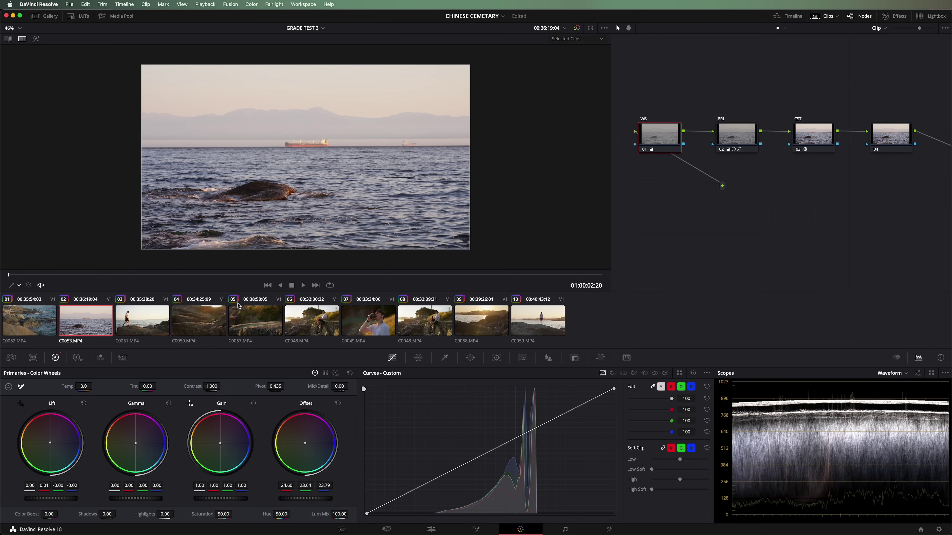
Compare clips 02 and 03 individually and in split screen, making clip 02 the active clip
click(147, 328)
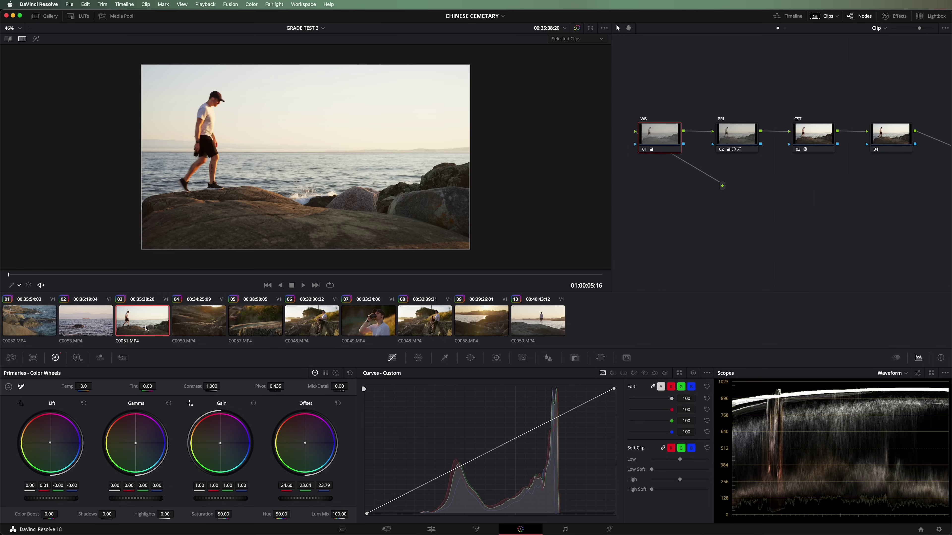
click(96, 327)
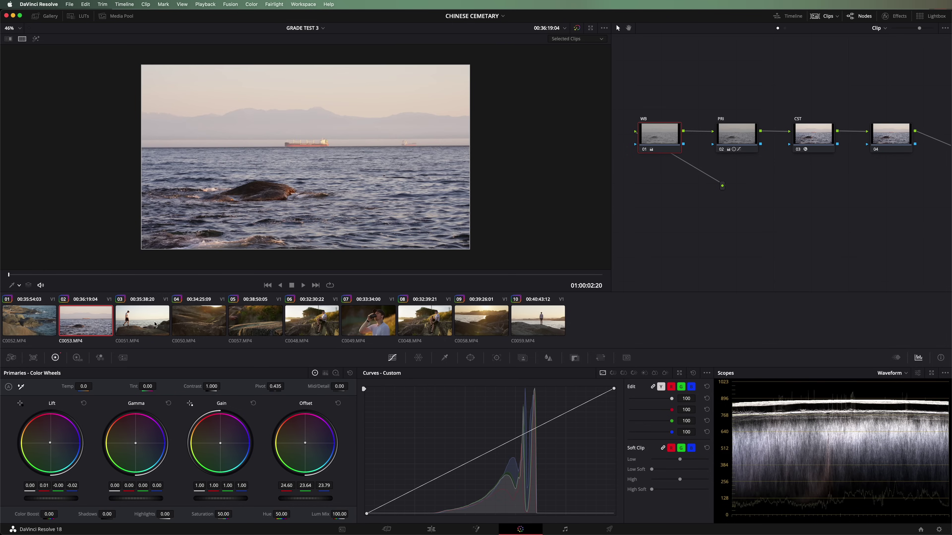
super+click(155, 325)
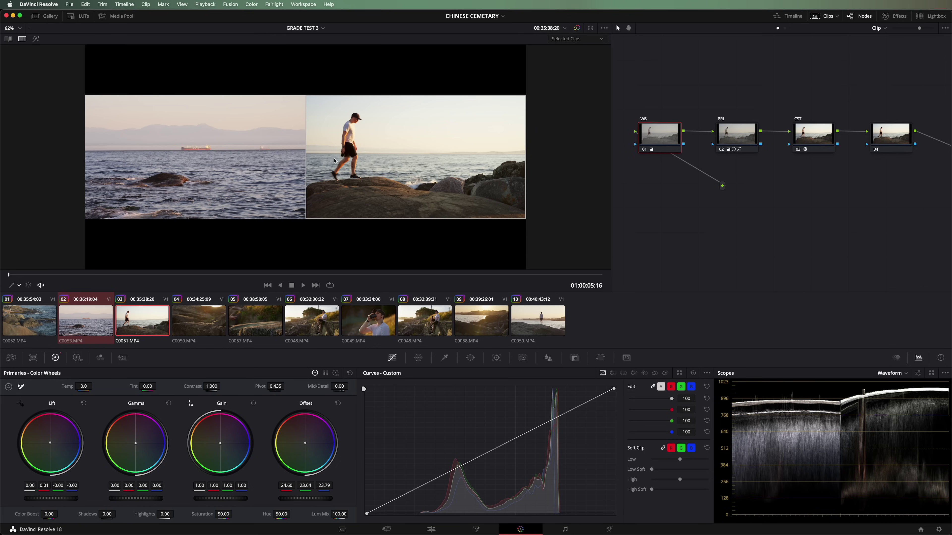
click(269, 155)
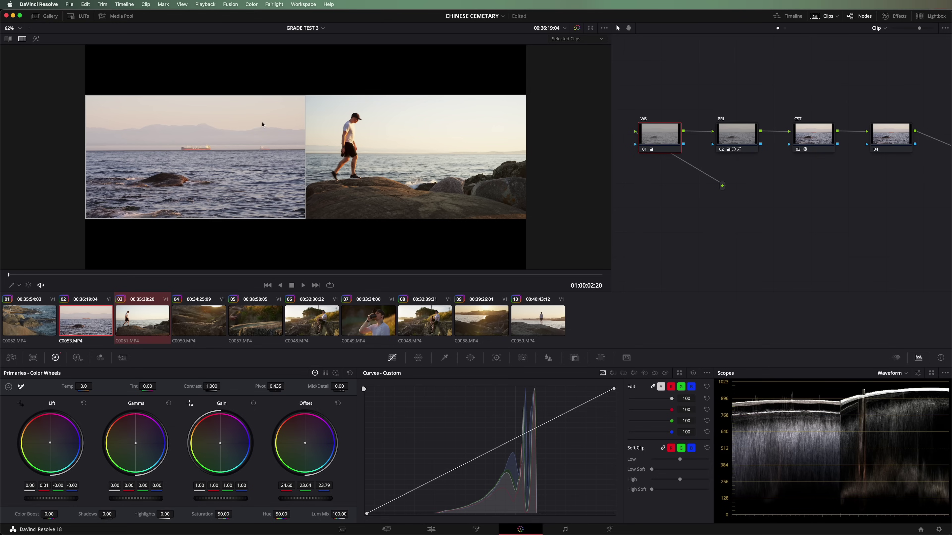
Raise clip 02's PRI Gain to 1.19 and lower its Gamma to -0.08, checking the shot full frame
click(734, 135)
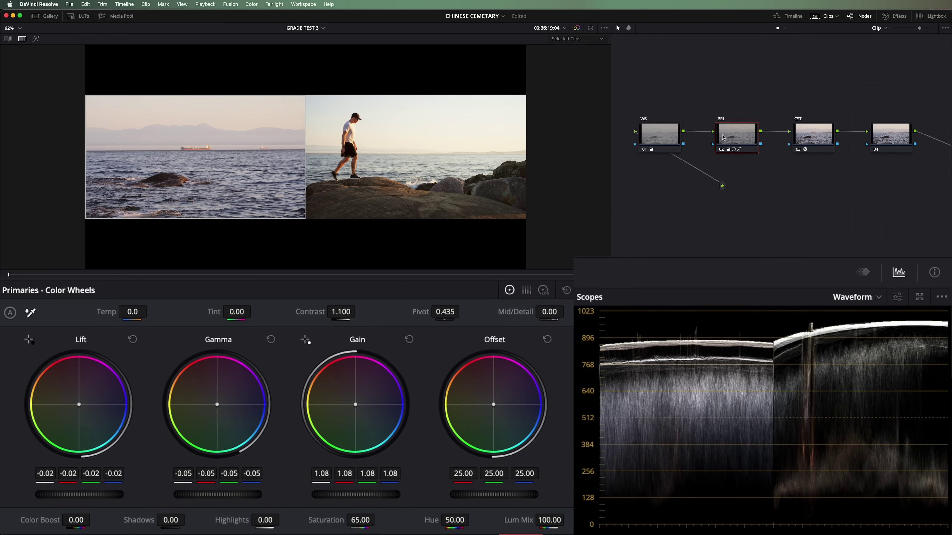
drag(344, 499, 431, 497)
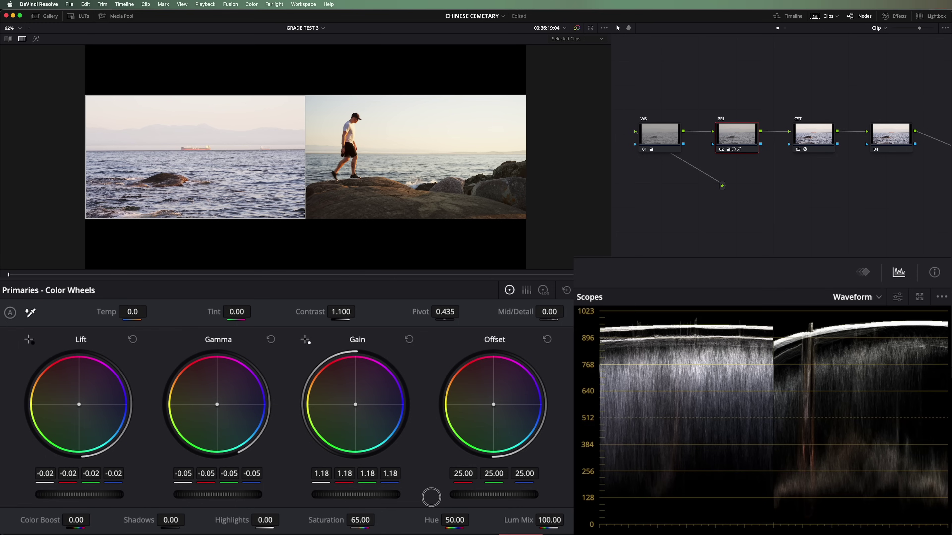
drag(431, 497, 1, 275)
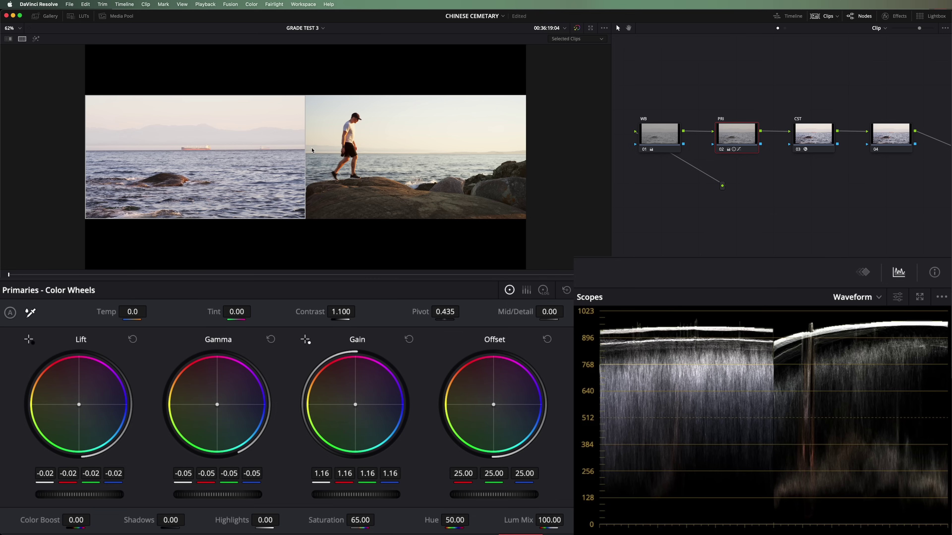
click(22, 38)
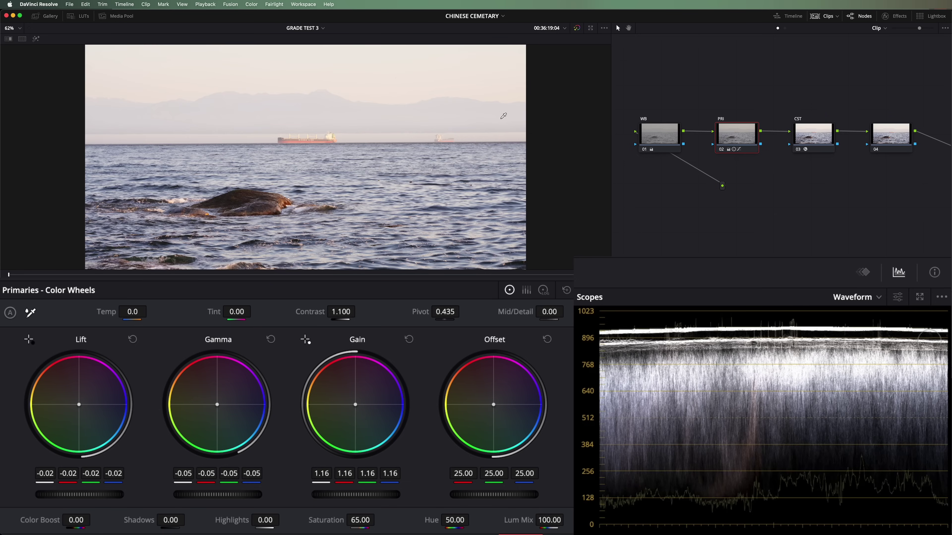
click(348, 495)
mouse_move(348, 495)
mouse_down()
mouse_move(311, 495)
mouse_move(362, 498)
mouse_up()
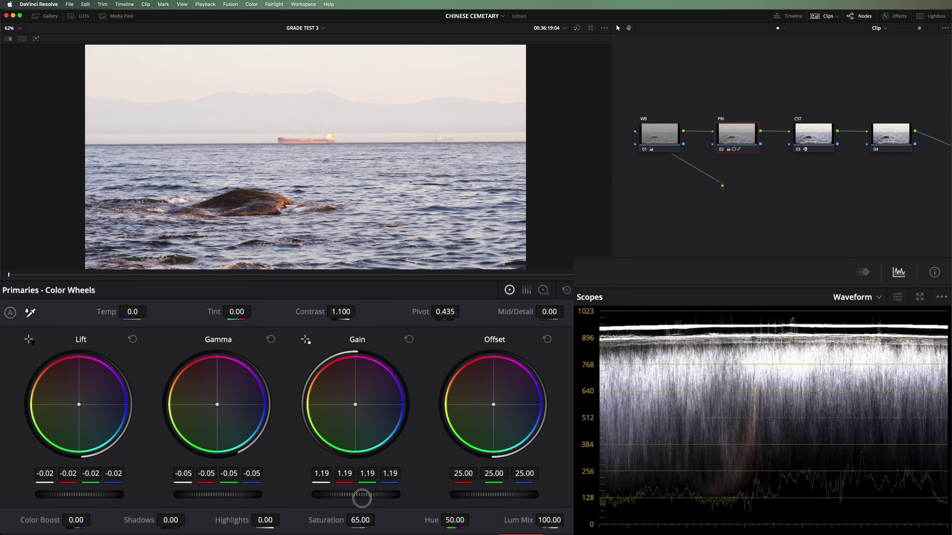
drag(243, 496, 166, 496)
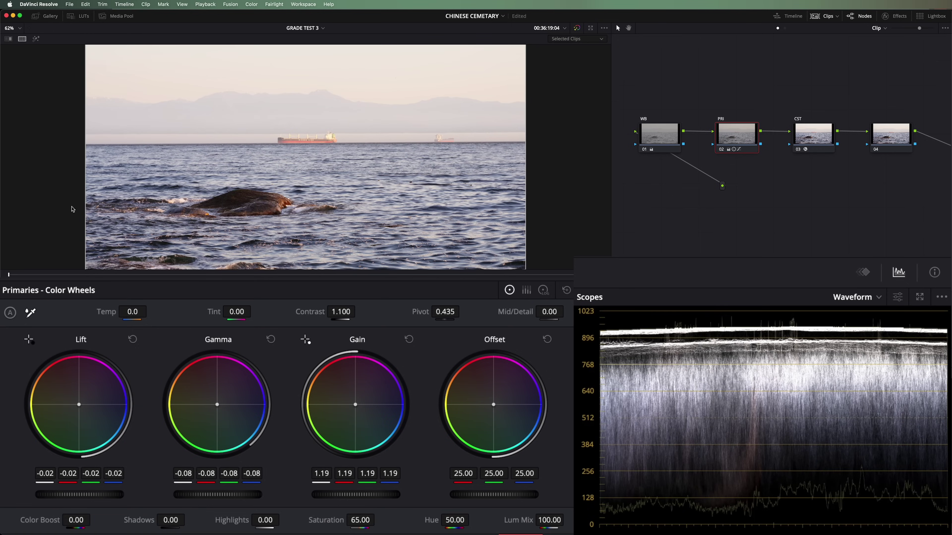
Compare clip 02 with clip 03 in split screen and shift clip 02's WB Offset to 24.97, 24.44 and 23.51
key(alt+super+w)
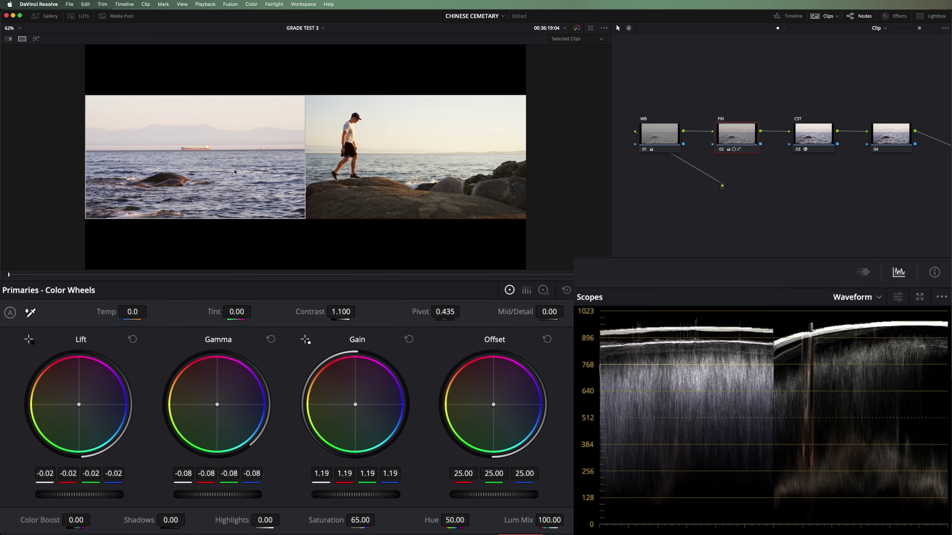
click(655, 136)
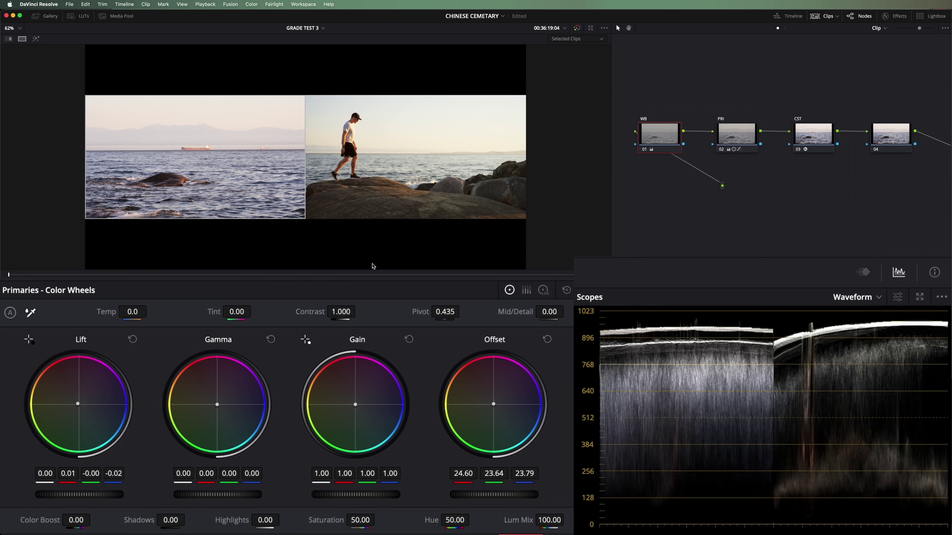
mouse_move(495, 407)
mouse_down()
mouse_move(483, 398)
mouse_move(494, 409)
mouse_move(487, 404)
mouse_up()
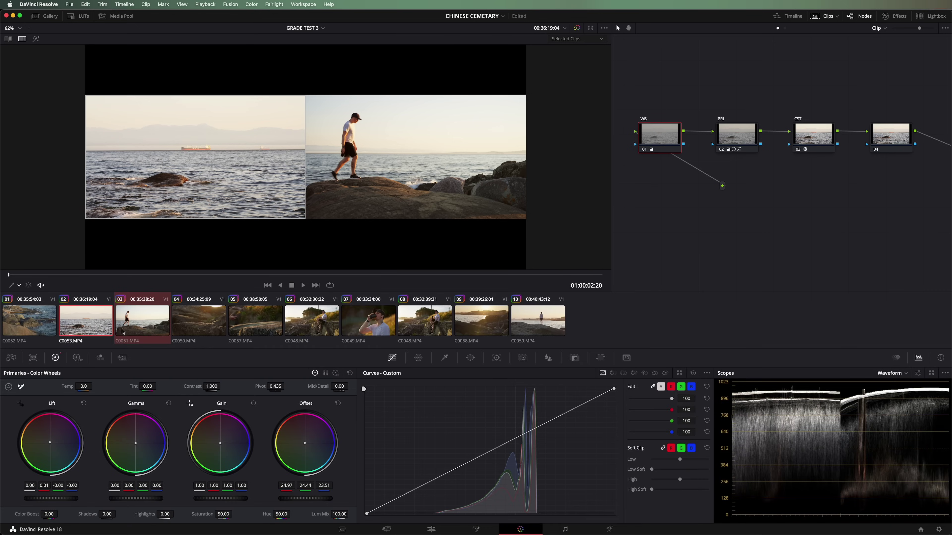
Apply clip 06's grade to clip 01, the rocky shore shot, and show it beside clip 02 in split screen
key(Home)
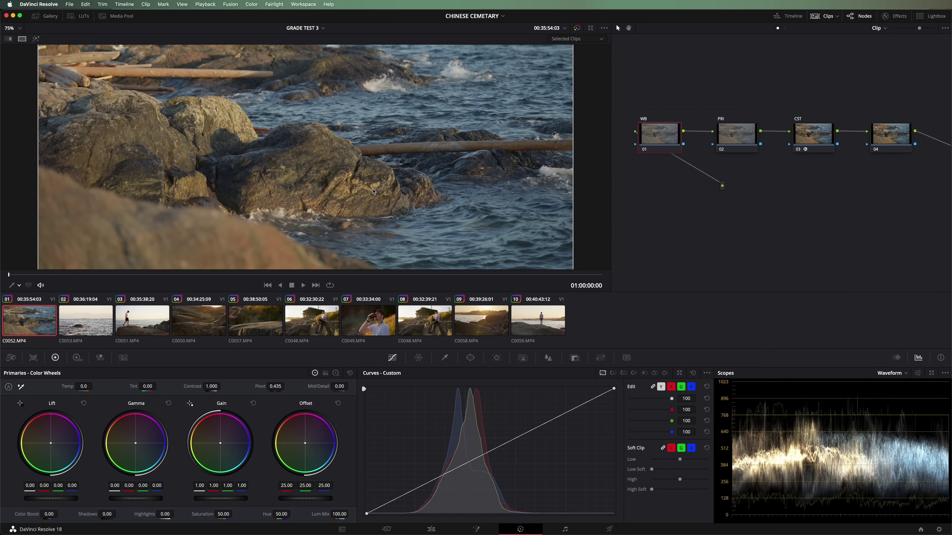
middle_click(310, 323)
key(super+alt+w)
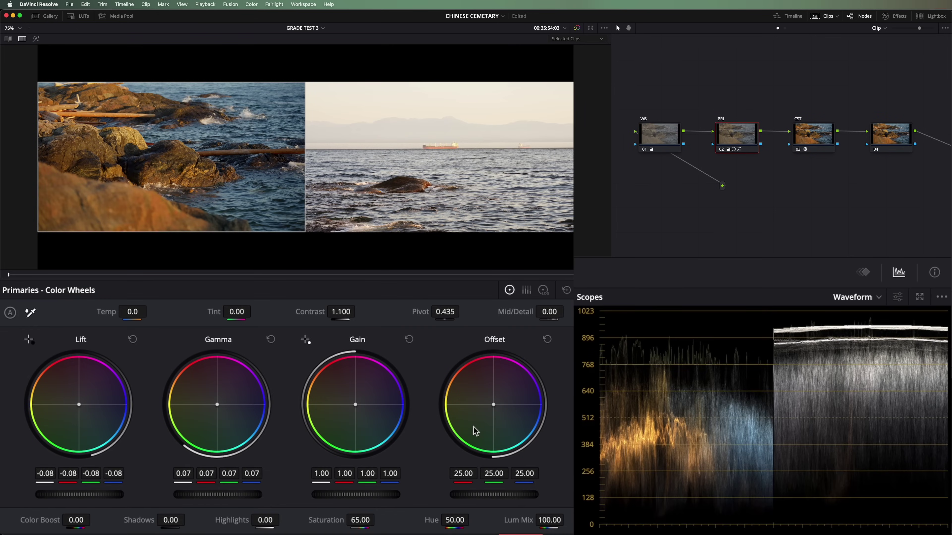
Reset clip 01's PRI Lift and Gamma, then set its Gain to 1.21 and Lift to -0.04
click(132, 338)
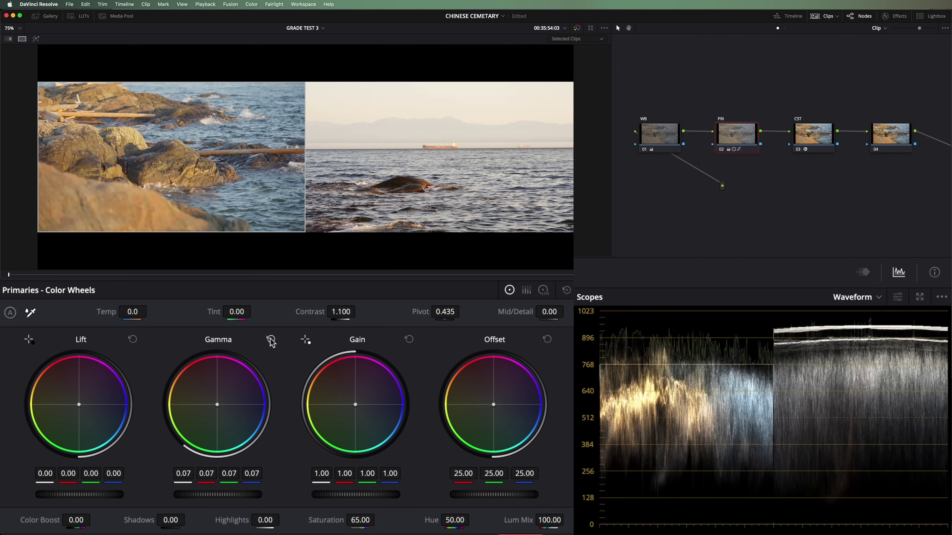
click(271, 340)
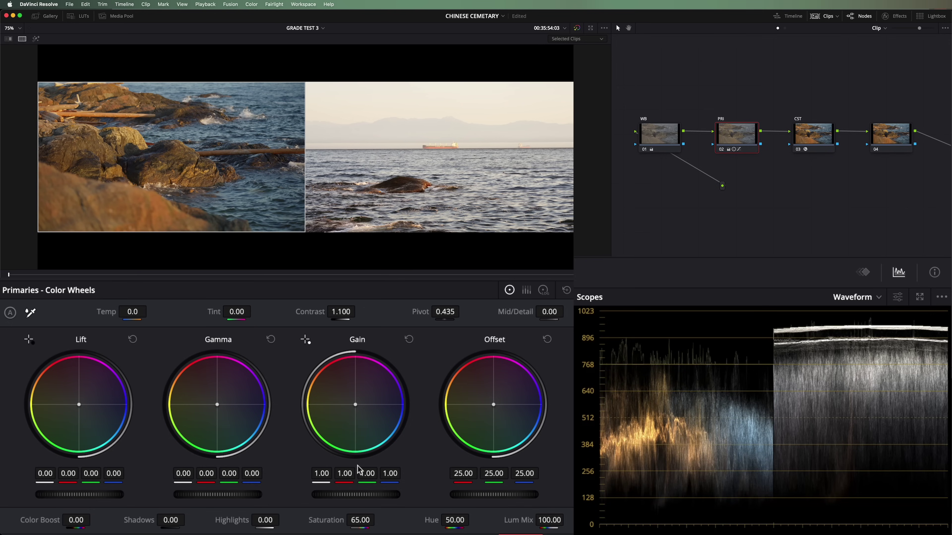
drag(351, 498, 369, 497)
drag(87, 494, 45, 496)
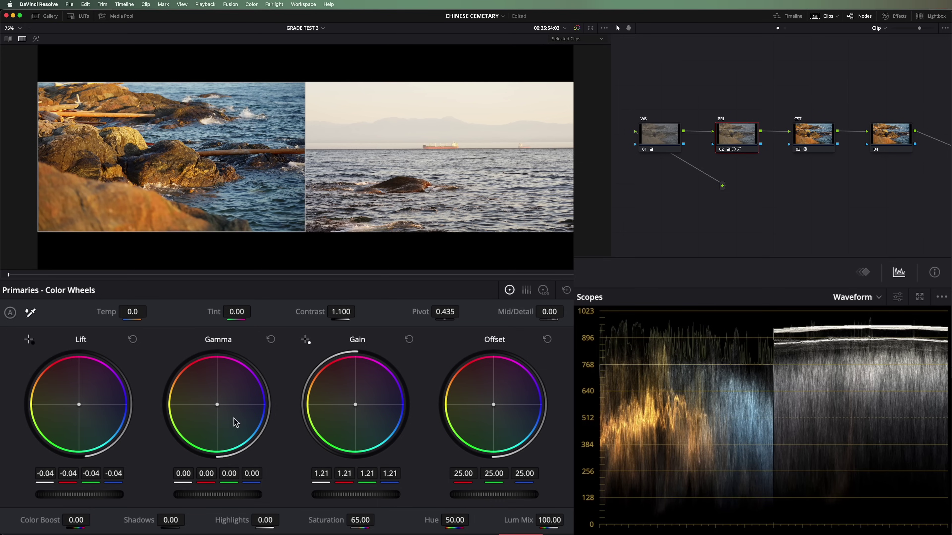
Set clip 01's PRI Saturation to 53, Lift to -0.11, Gamma to 0.06 and Gain to 1.21
click(657, 133)
click(736, 133)
drag(319, 524, 325, 525)
drag(366, 499, 334, 499)
drag(216, 494, 329, 499)
drag(85, 497, 34, 495)
drag(358, 498, 386, 498)
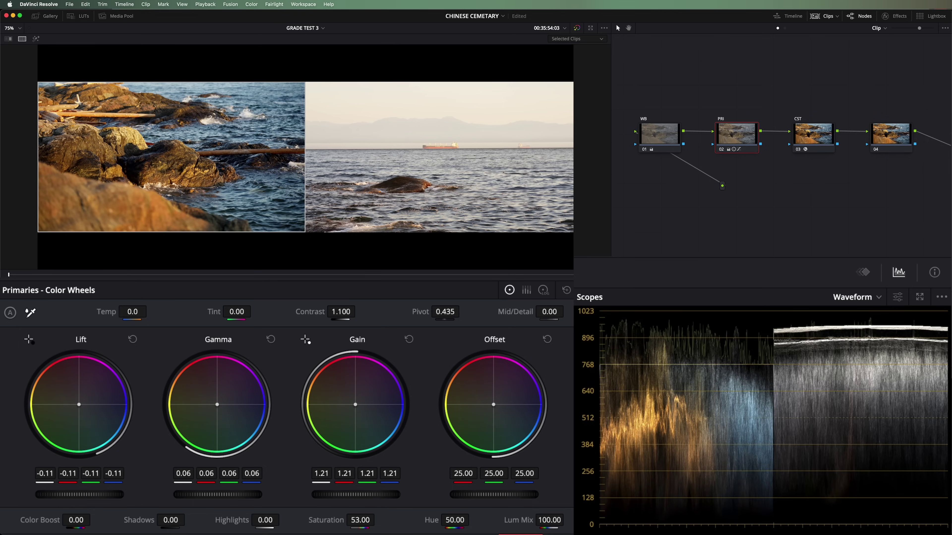
Check clip 01 against the seated man shot and clip 02, and warm its WB Offset to 27.12, 23.16 and 19.77
key(Down)
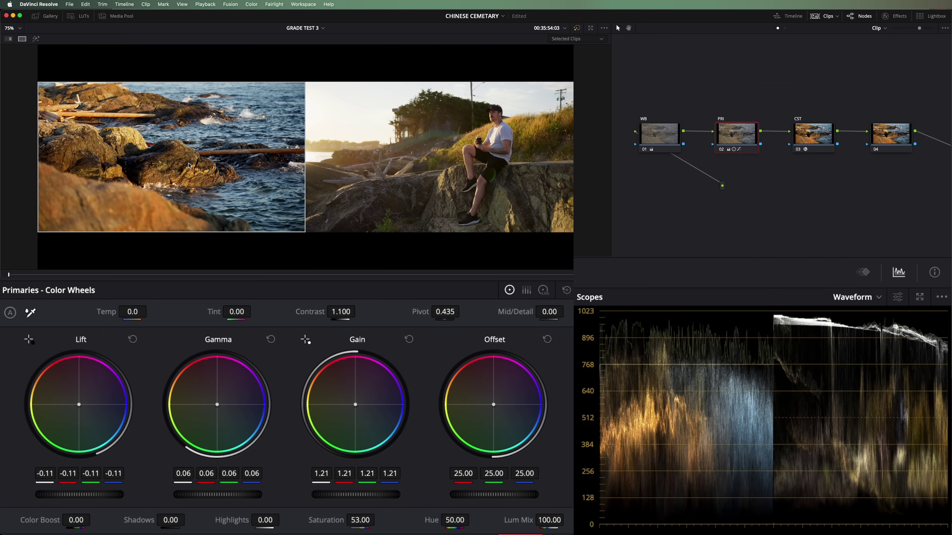
key(Up)
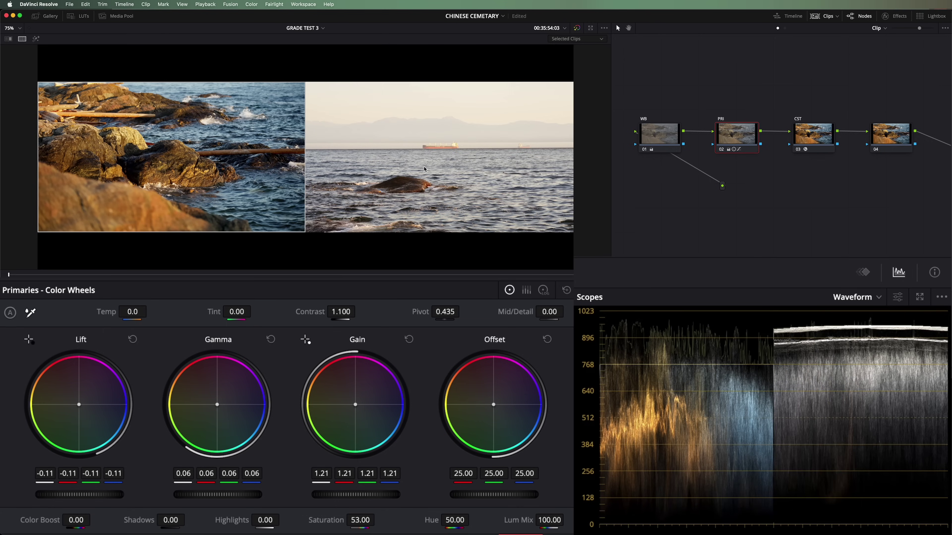
click(645, 139)
drag(491, 408, 468, 376)
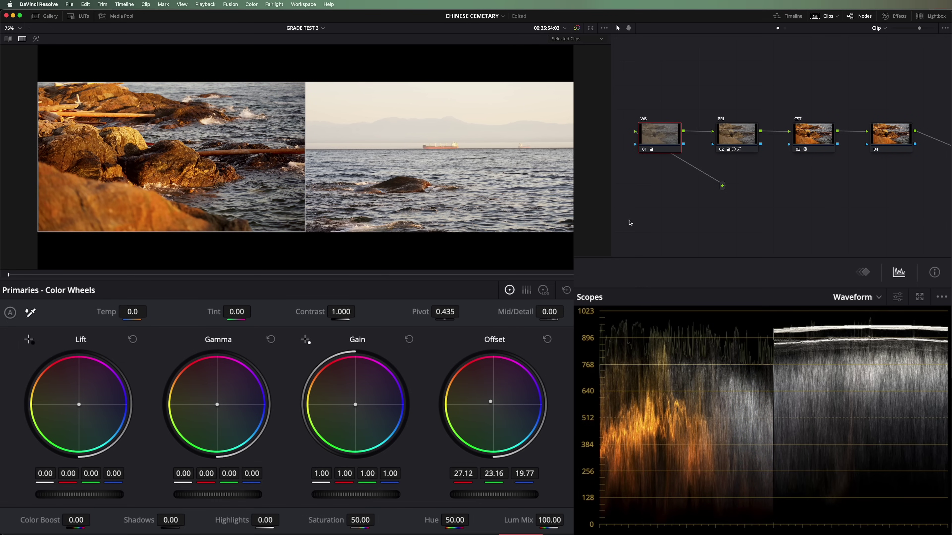
Fine-tune clip 01's WB Offset to 26.84, 22.87 and 19.93, and its PRI Gamma to 0.08
click(736, 135)
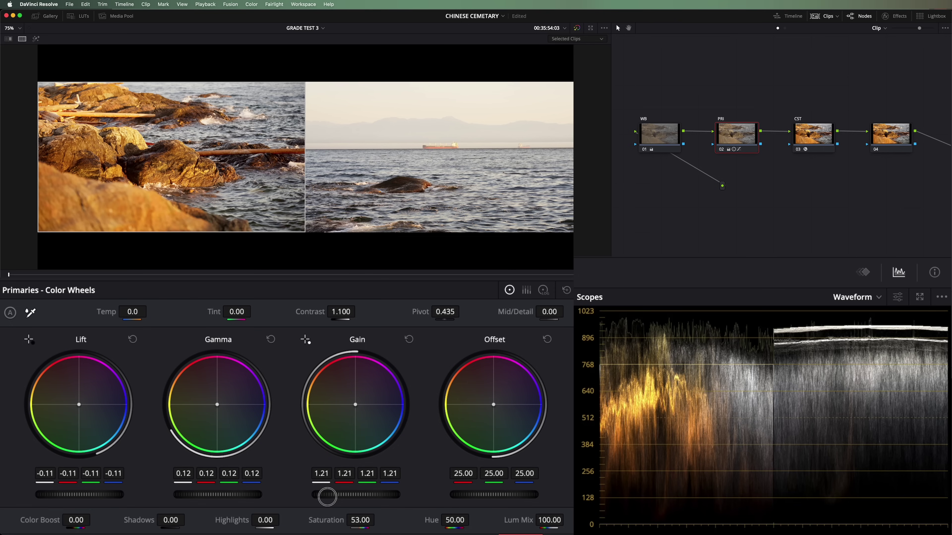
key(alt+semicolon)
drag(485, 415, 495, 399)
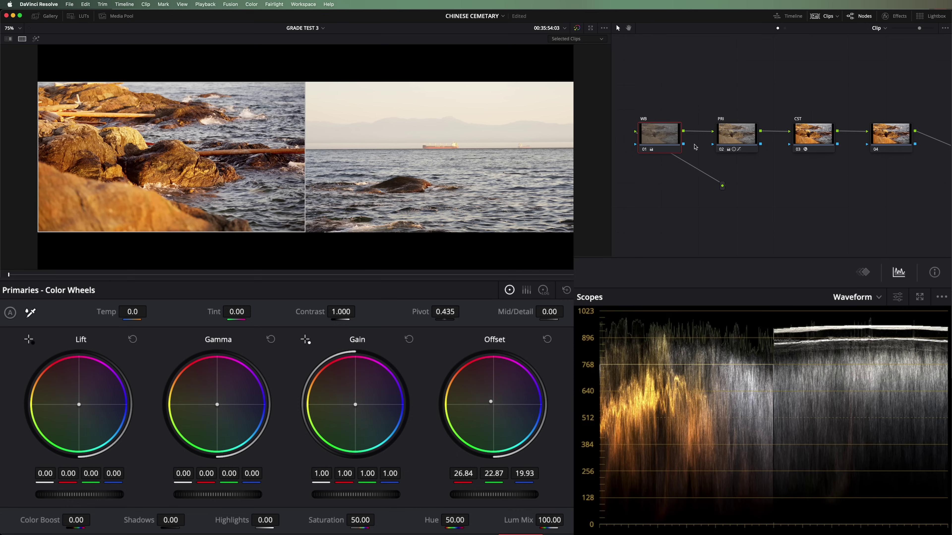
key(alt+semicolon)
drag(127, 501, 136, 500)
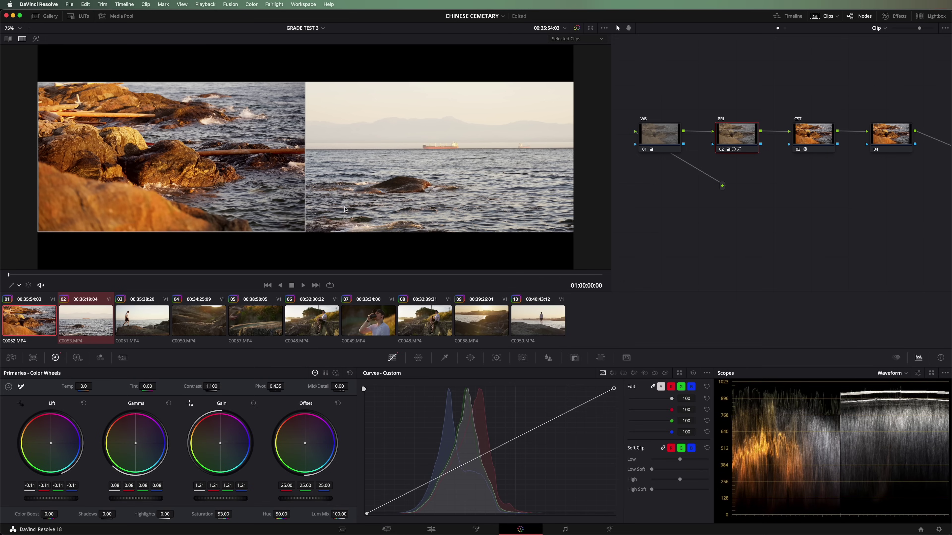
Look at clip 08 and apply clip 06's grade to clip 09, the sunset shot with driftwood
click(404, 322)
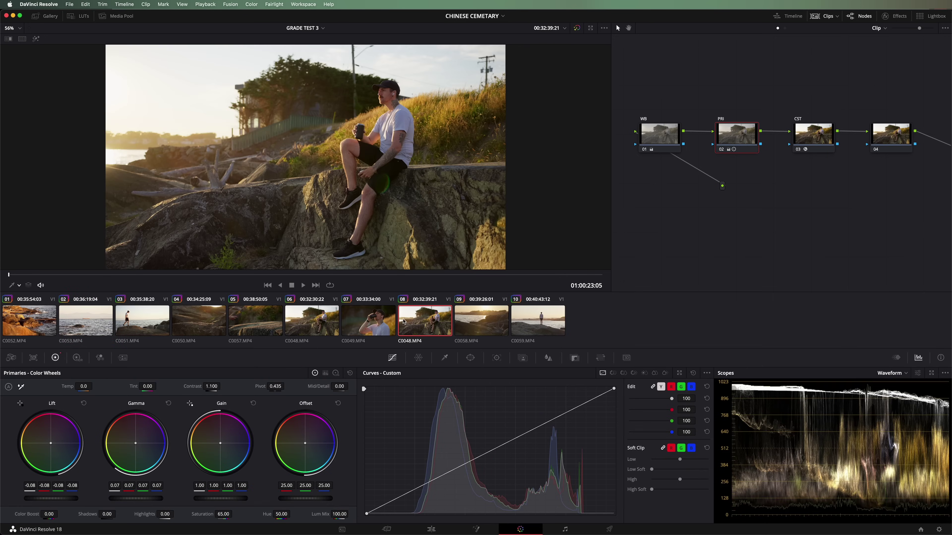
click(479, 324)
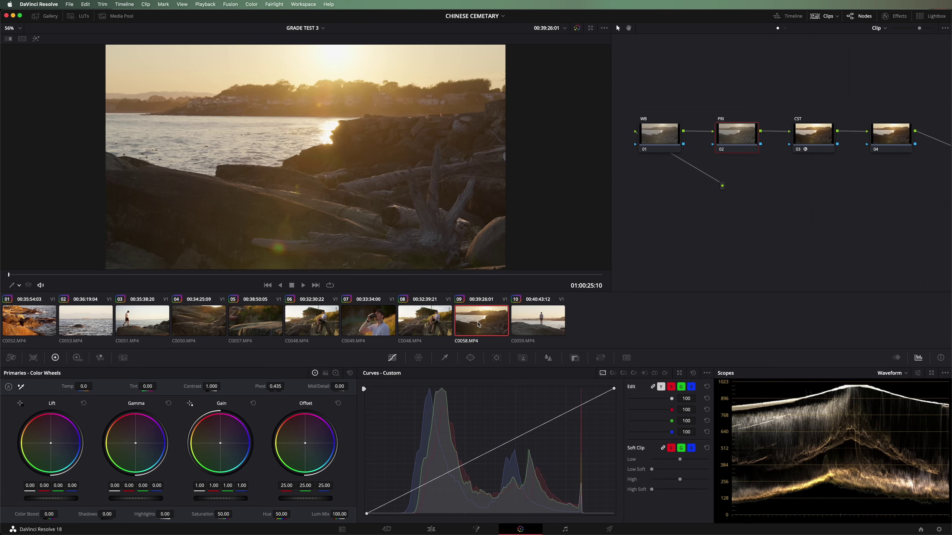
middle_click(316, 326)
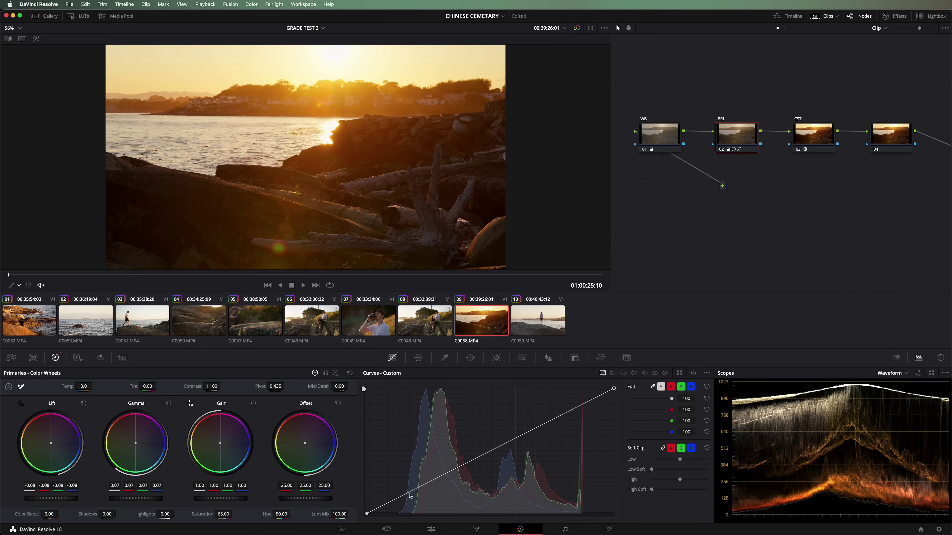
drag(411, 495, 411, 501)
click(425, 482)
right_click(411, 500)
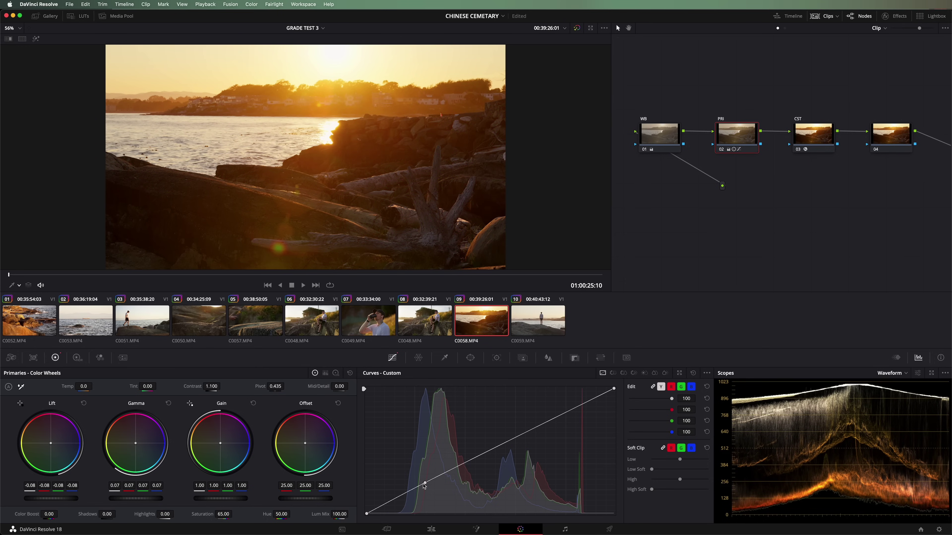
right_click(424, 484)
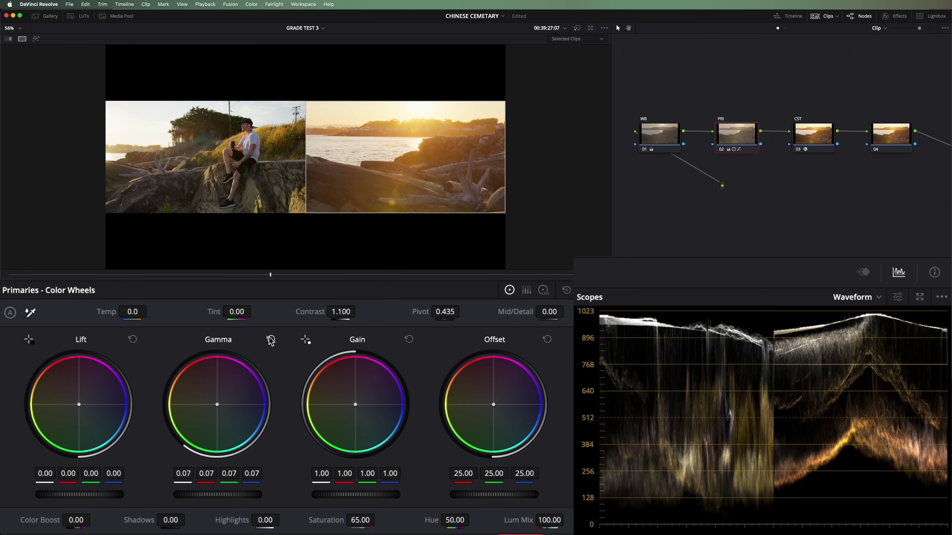
Reset clip 09's PRI Gamma, lower it to -0.03, and raise the Contrast to 1.152
click(270, 339)
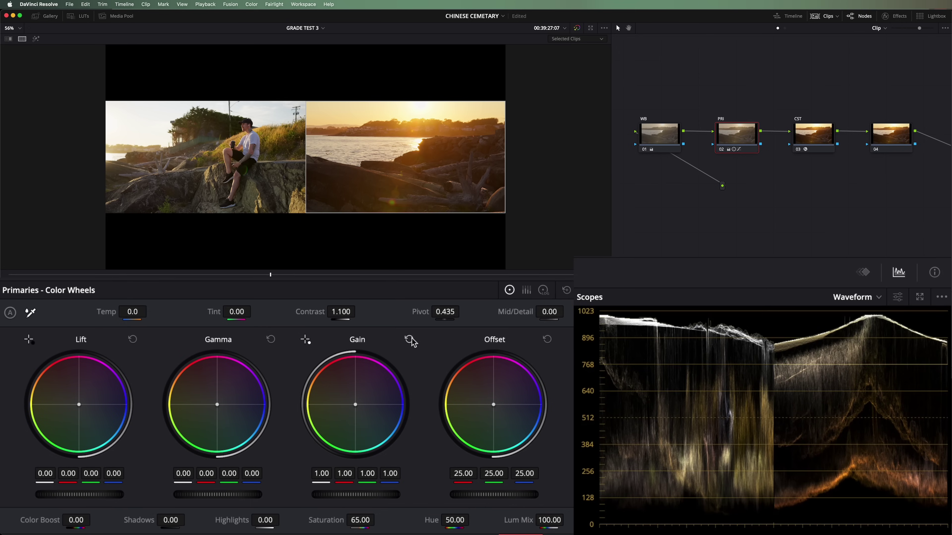
drag(221, 495, 188, 499)
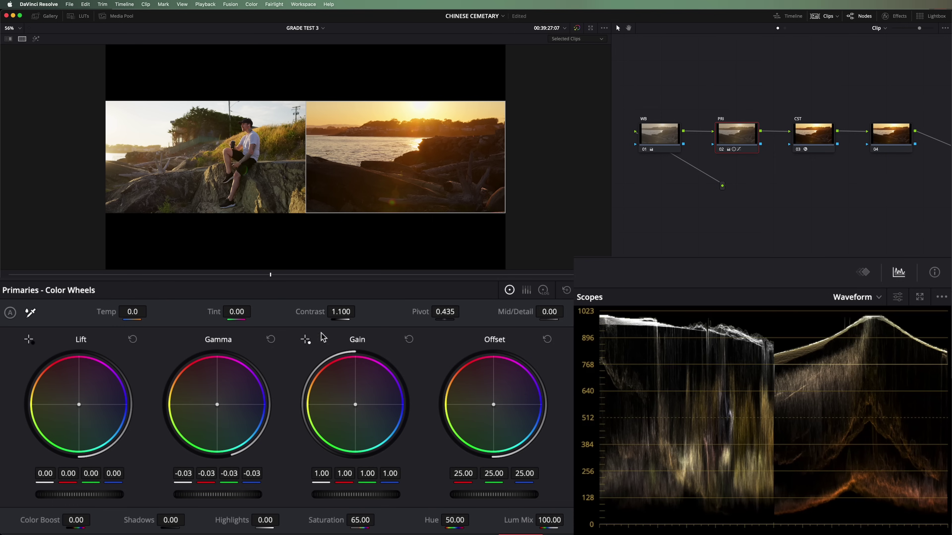
mouse_move(349, 311)
mouse_down()
mouse_move(376, 311)
mouse_move(362, 311)
mouse_up()
Reset all primaries on clip 09's WB node and leave the split screen comparison
key(shift+semicolon)
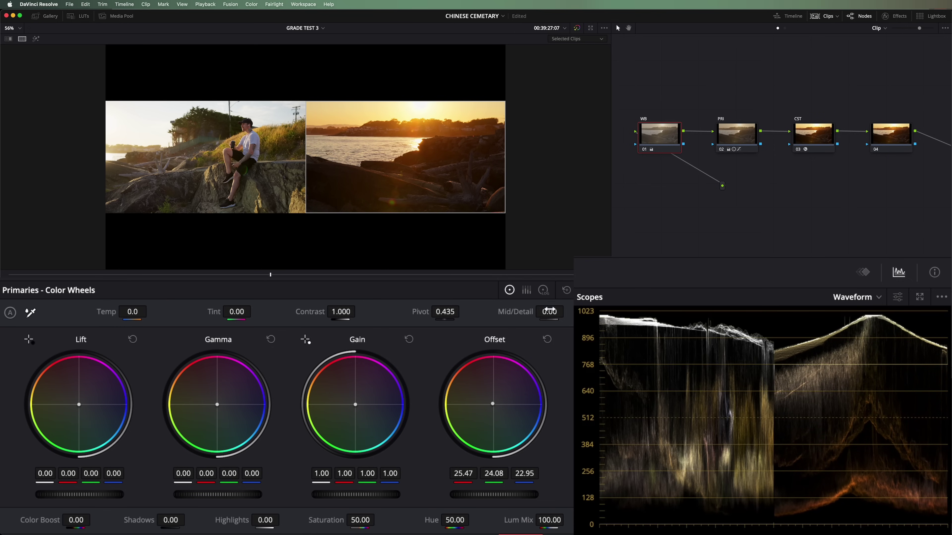
click(566, 292)
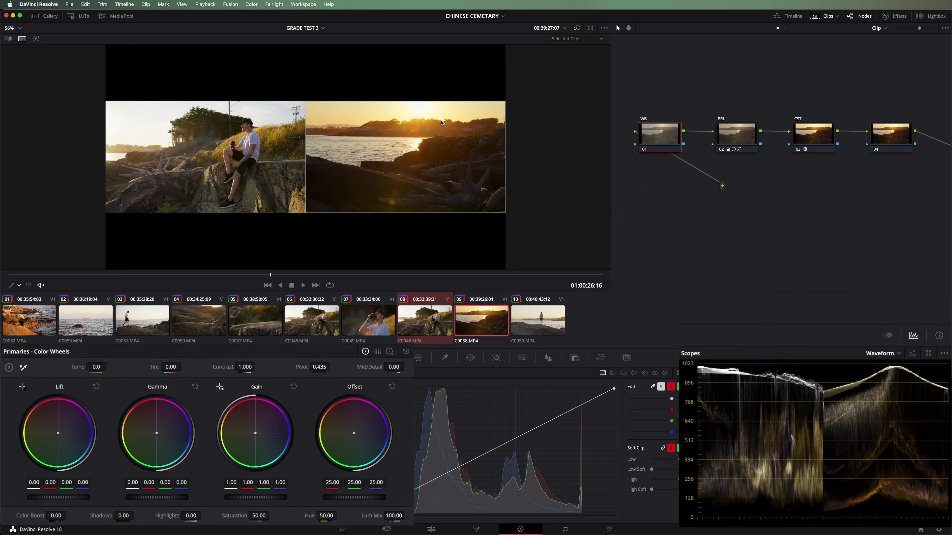
key(alt+super+w)
Apply clip 09's grade to clip 10, the man standing on the rock, and compare both clips in split screen
click(541, 322)
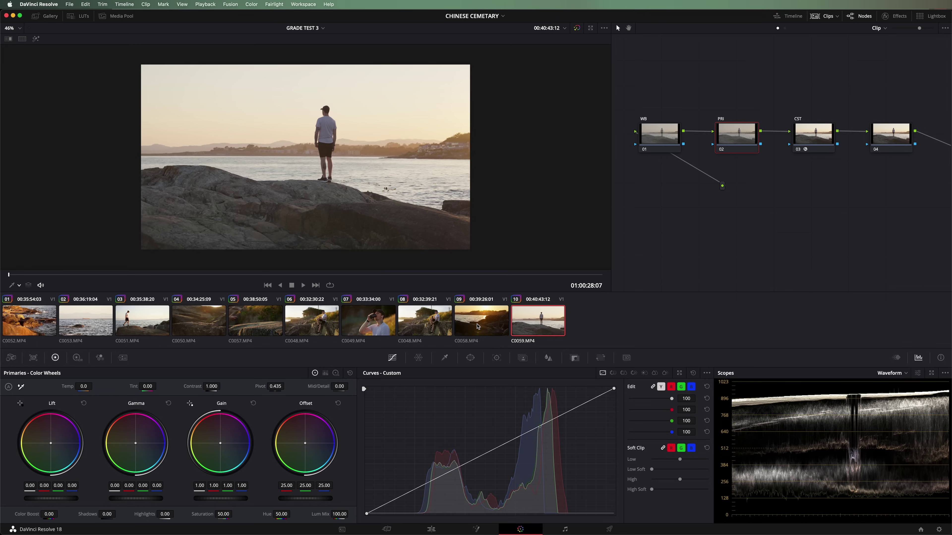
click(488, 324)
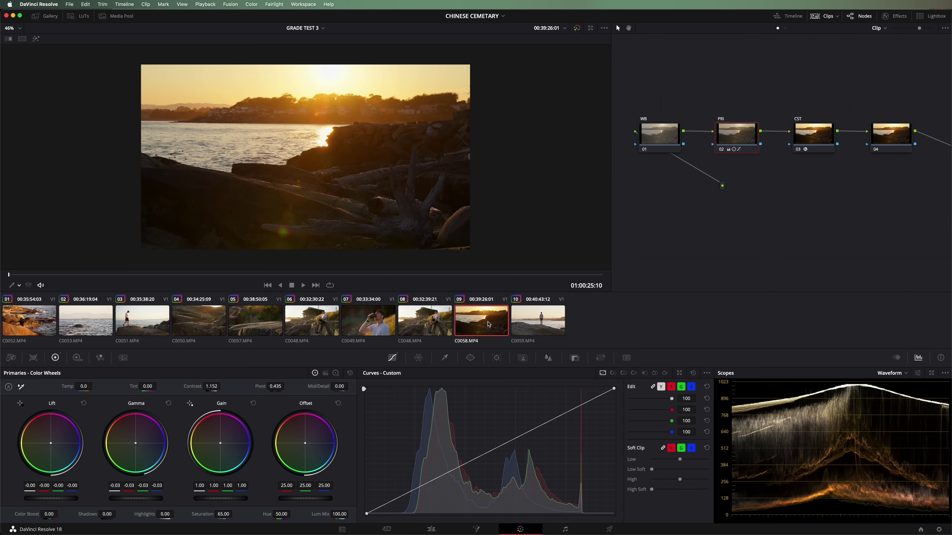
click(558, 328)
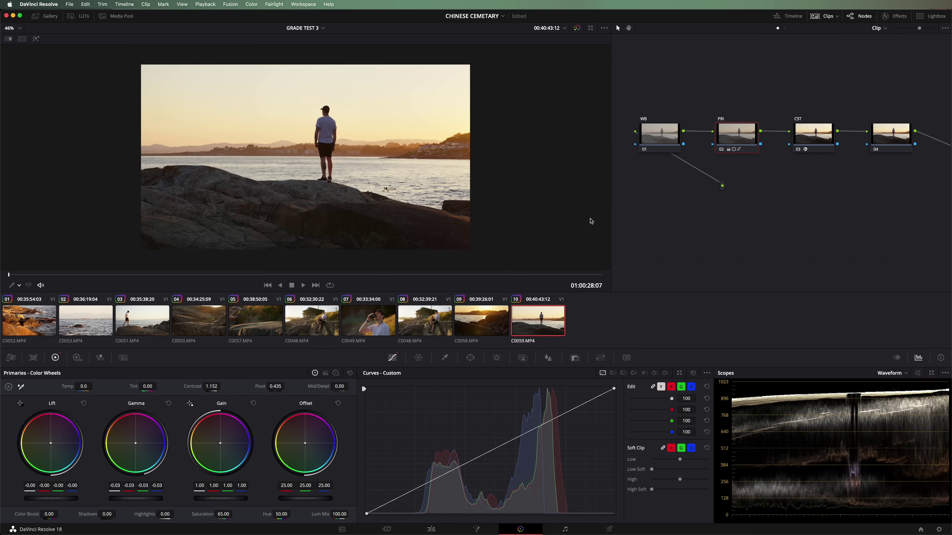
super+click(481, 330)
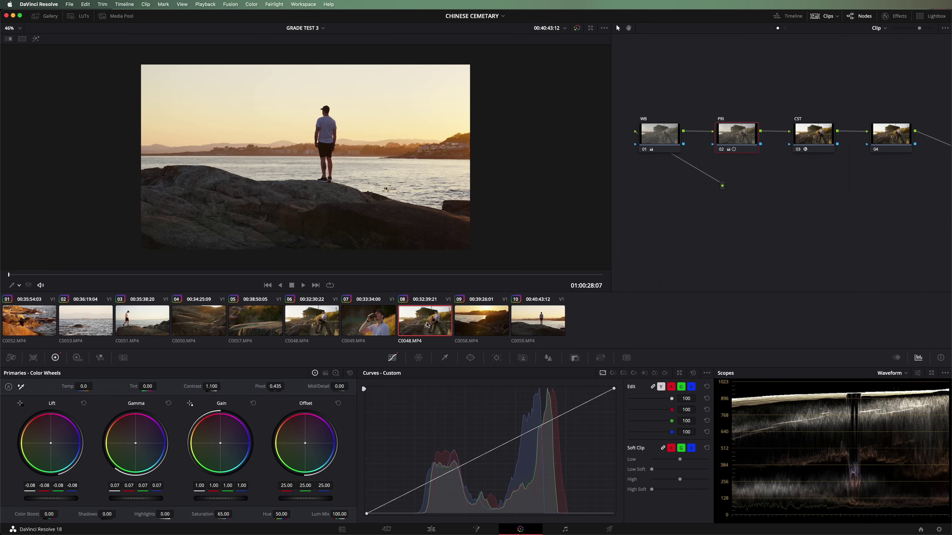
key(super+alt+w)
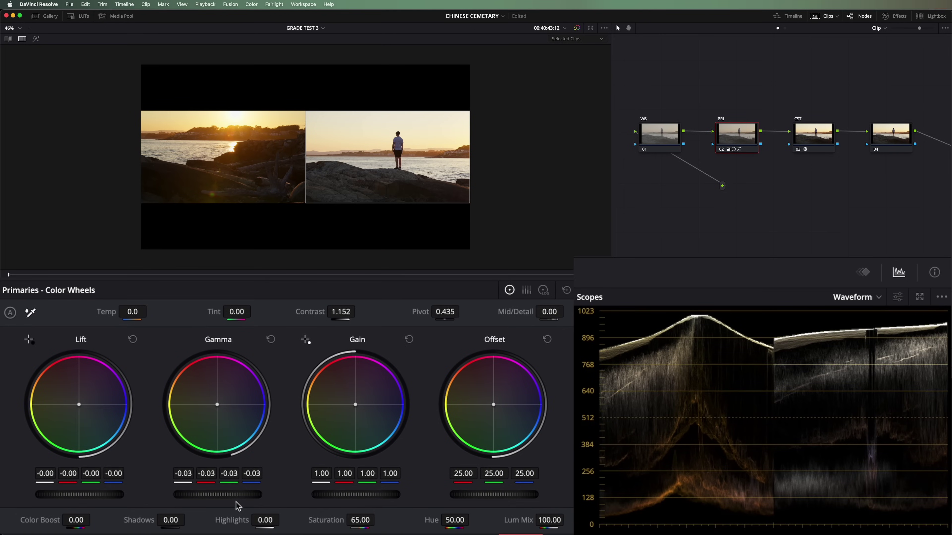
Lower clip 10's PRI Gamma to -0.10 and warm the WB node's Offset to 26.92 red, 24.21 green and 22.83 blue
drag(238, 499, 169, 495)
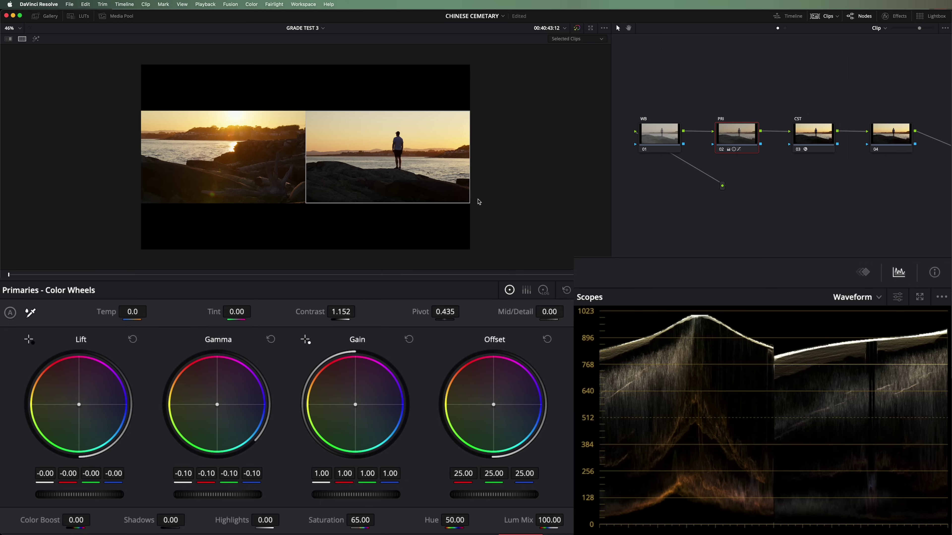
key(shift+z)
key(shift+Tab)
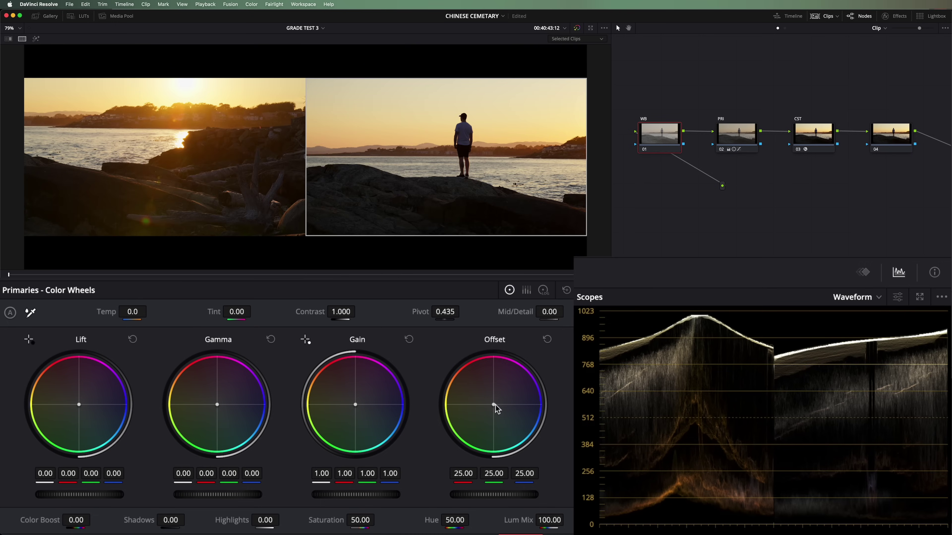
drag(493, 405, 477, 385)
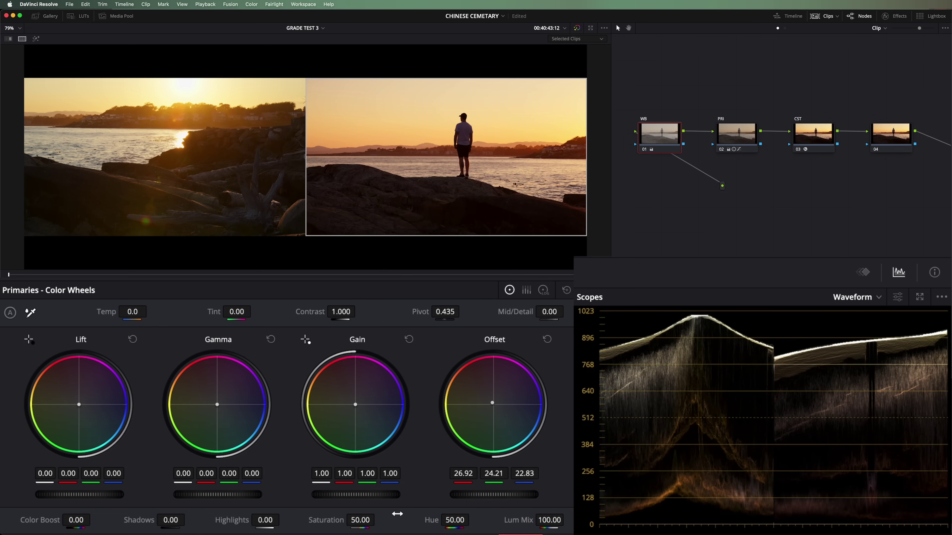
Raise clip 10's PRI Gain to 1.03 and refine the WB Offset to 25.94 red, 24.12 green and 22.94 blue
click(729, 149)
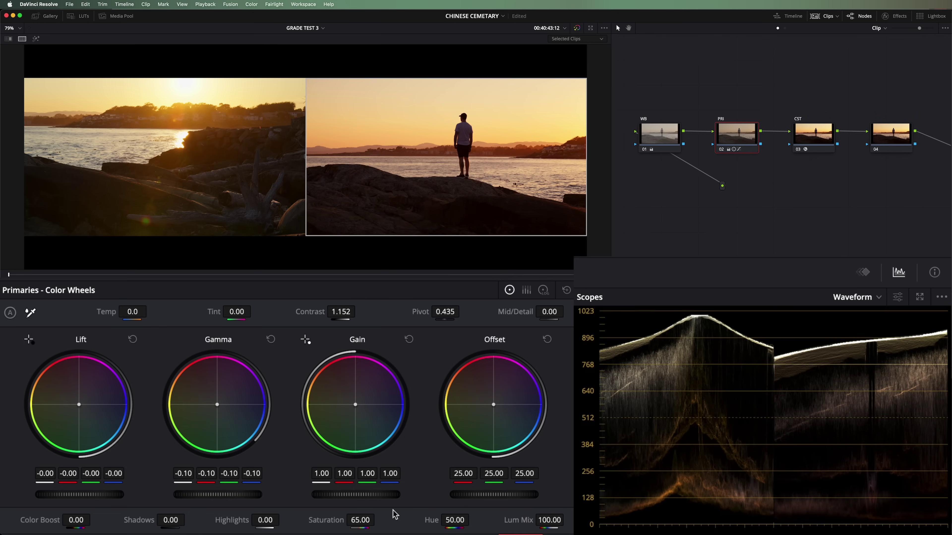
drag(362, 495, 374, 495)
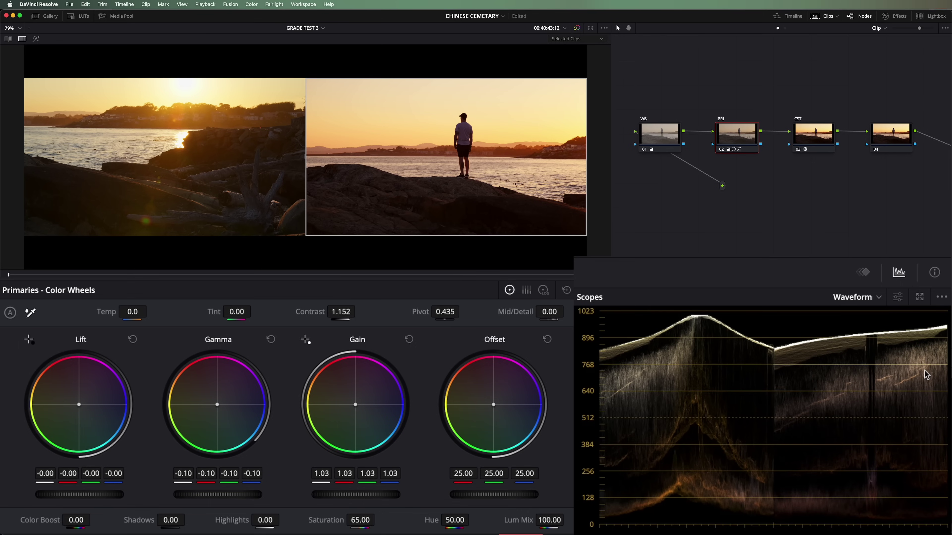
click(656, 137)
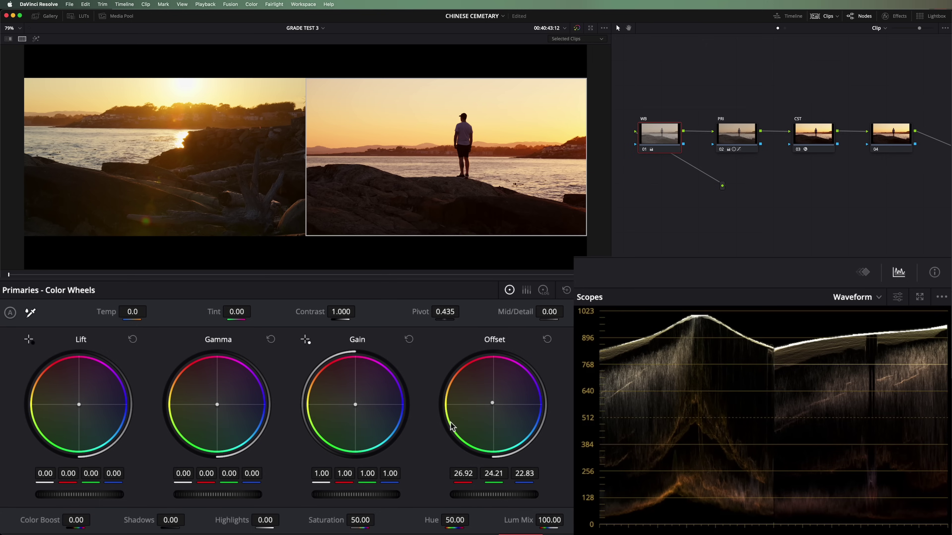
drag(493, 407, 492, 404)
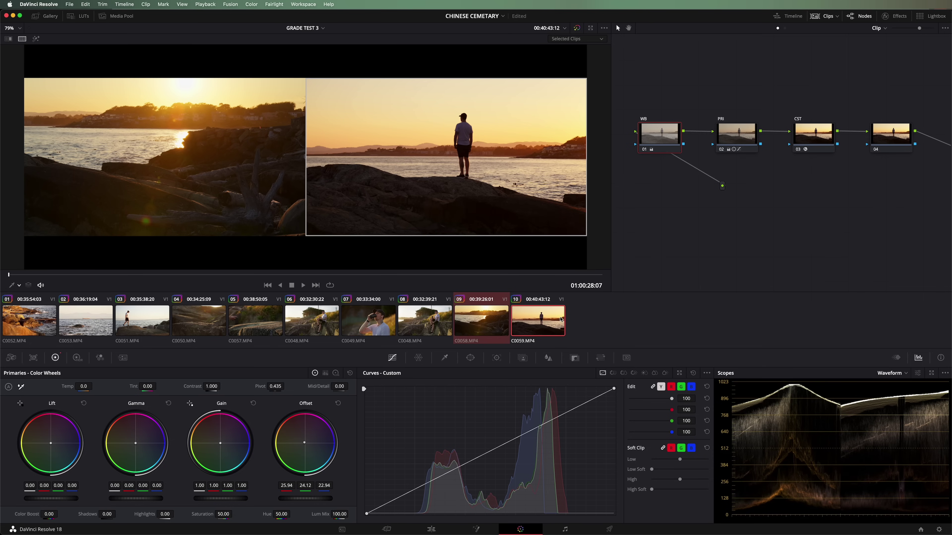
Add the remaining timeline clips to the split screen and compare their grades with clips 09 and 10
ctrl+click(443, 325)
ctrl+click(386, 324)
ctrl+click(333, 326)
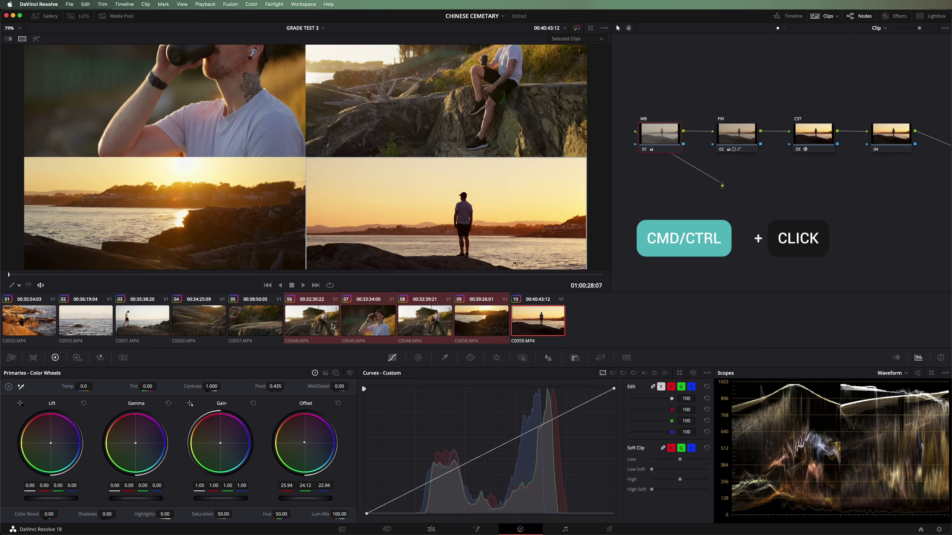
ctrl+click(254, 325)
ctrl+click(199, 325)
ctrl+click(29, 325)
ctrl+click(86, 325)
ctrl+click(119, 330)
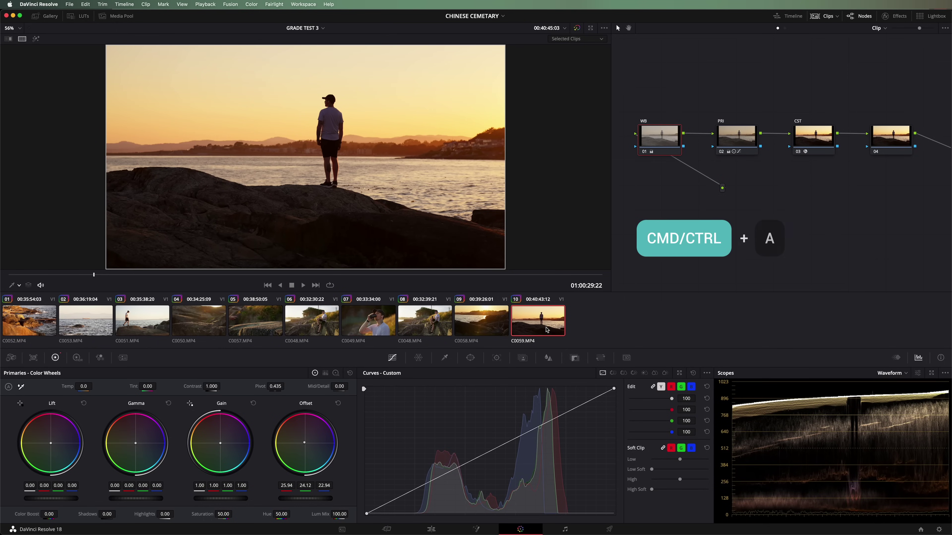
Select all timeline clips and add them to a new group named Group 1
key(cmd+a)
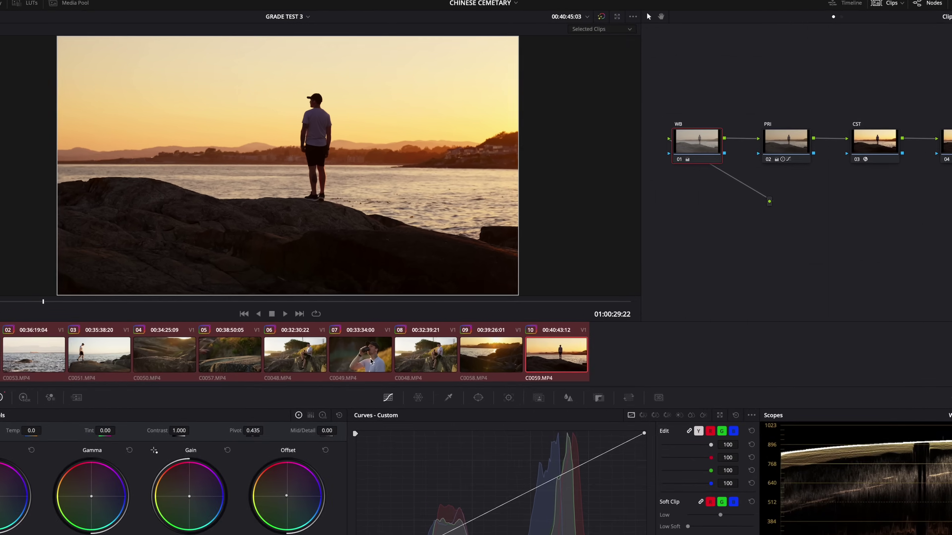
right_click(378, 327)
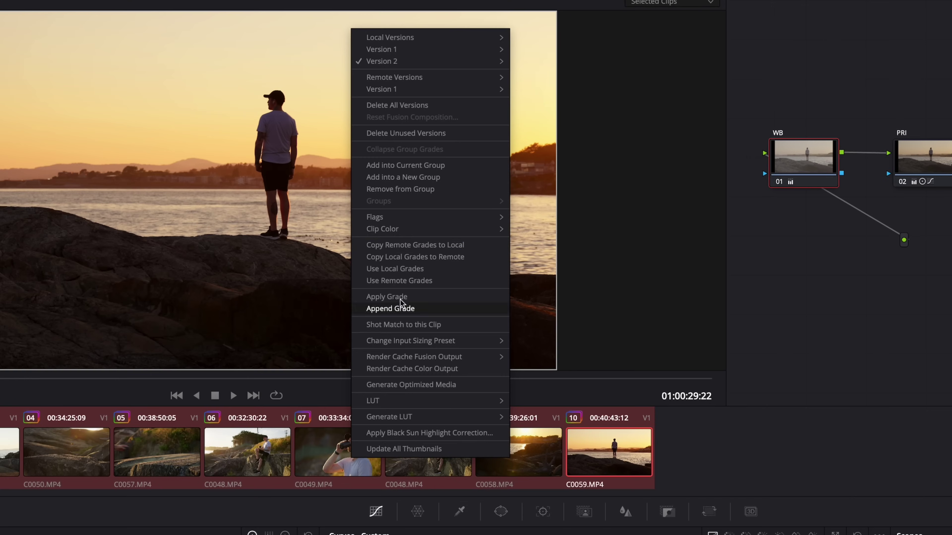
click(411, 177)
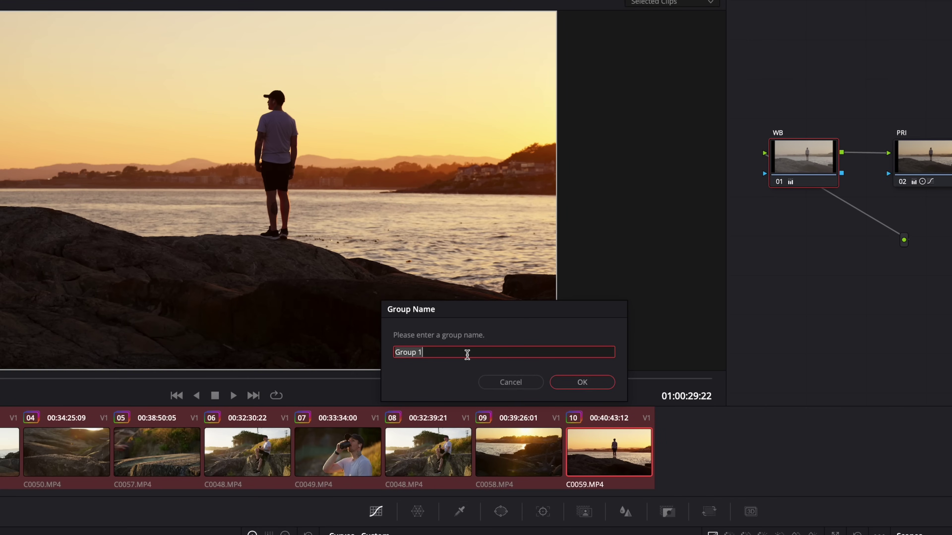
key(Return)
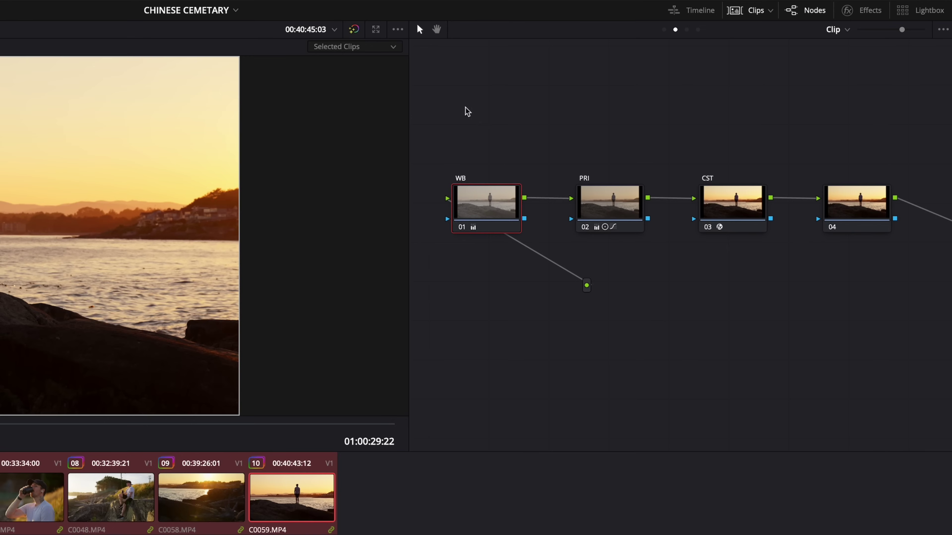
Switch the node graph to Group Post-Clip and build a chain of three spaced-out serial nodes
click(846, 31)
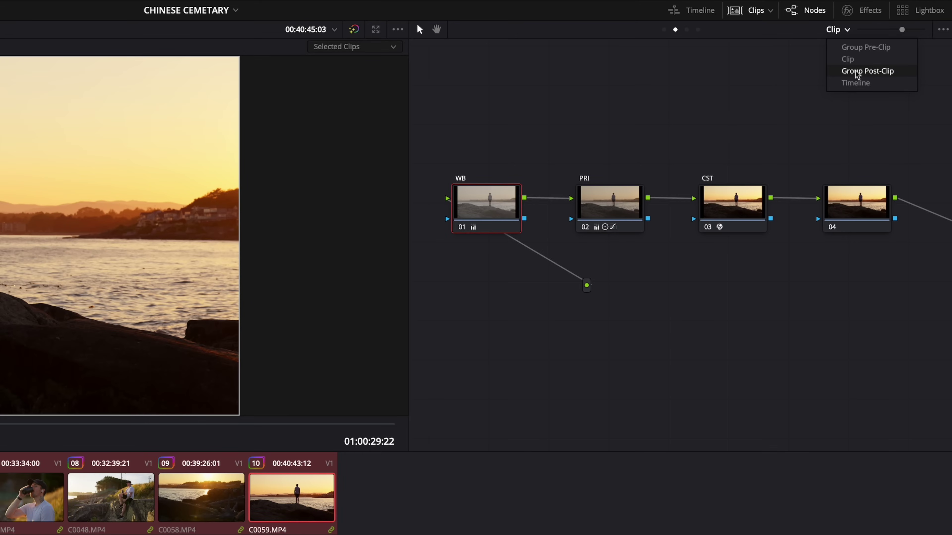
click(858, 71)
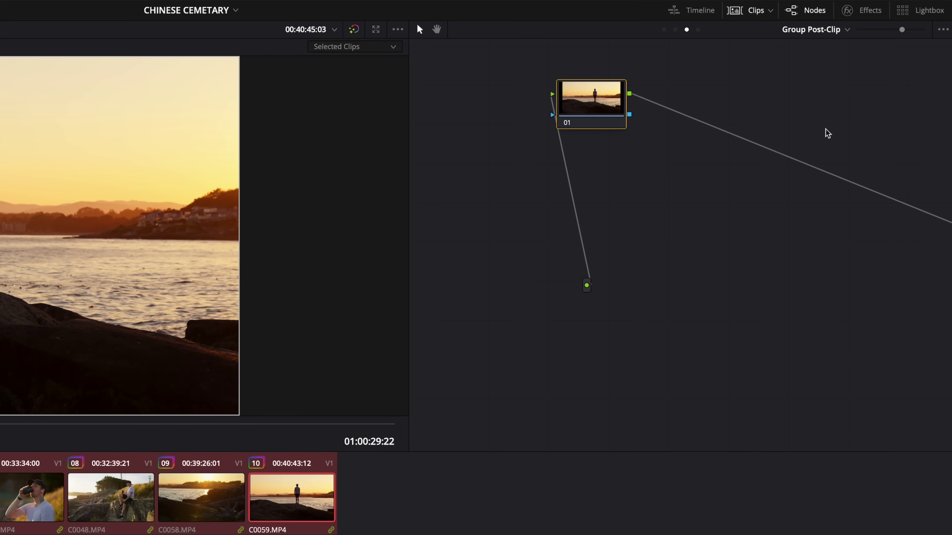
key(alt+s)
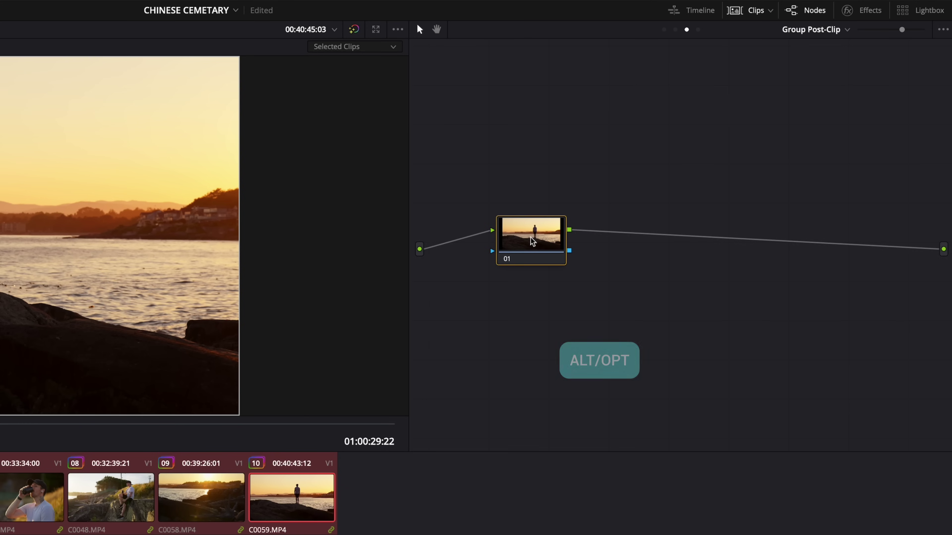
key(alt+s)
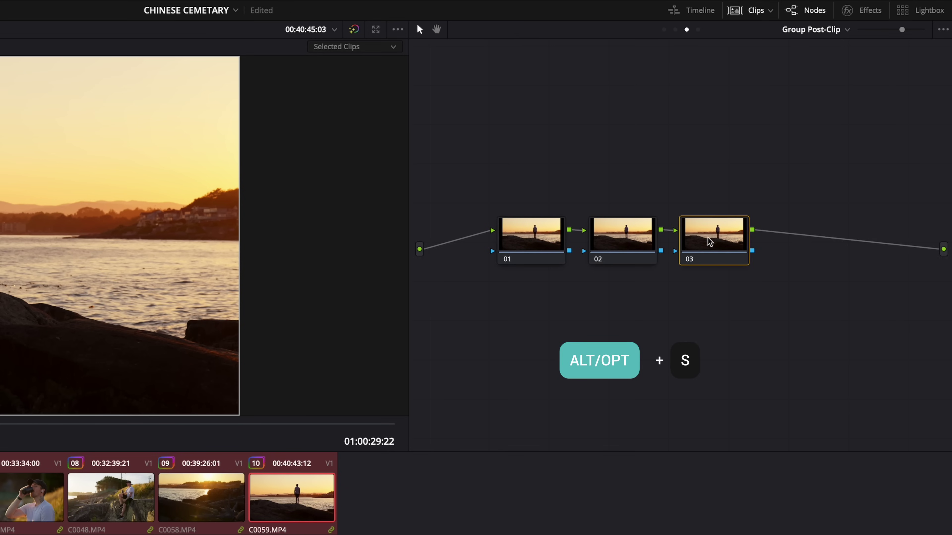
drag(708, 242, 796, 240)
Label the three post-clip nodes LOOK, SHARP and FILM in order
click(531, 239)
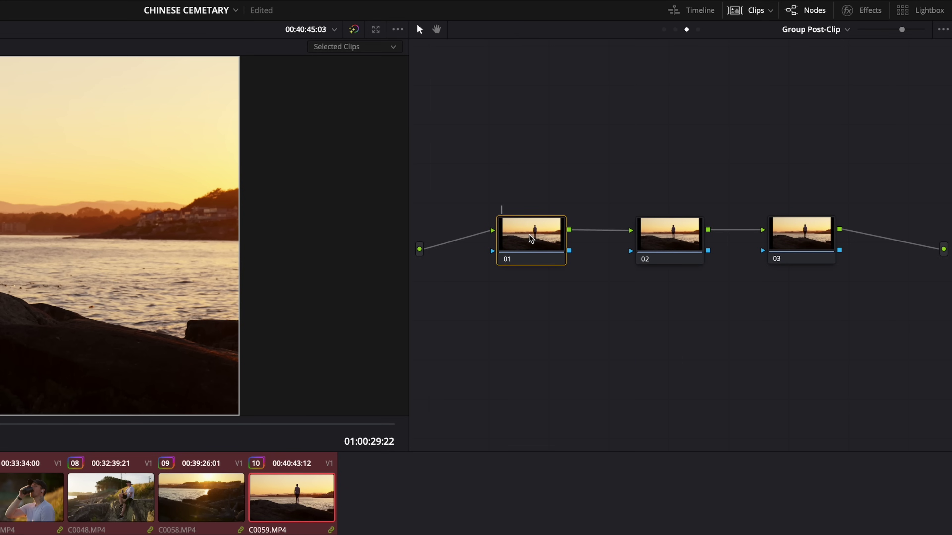
click(666, 238)
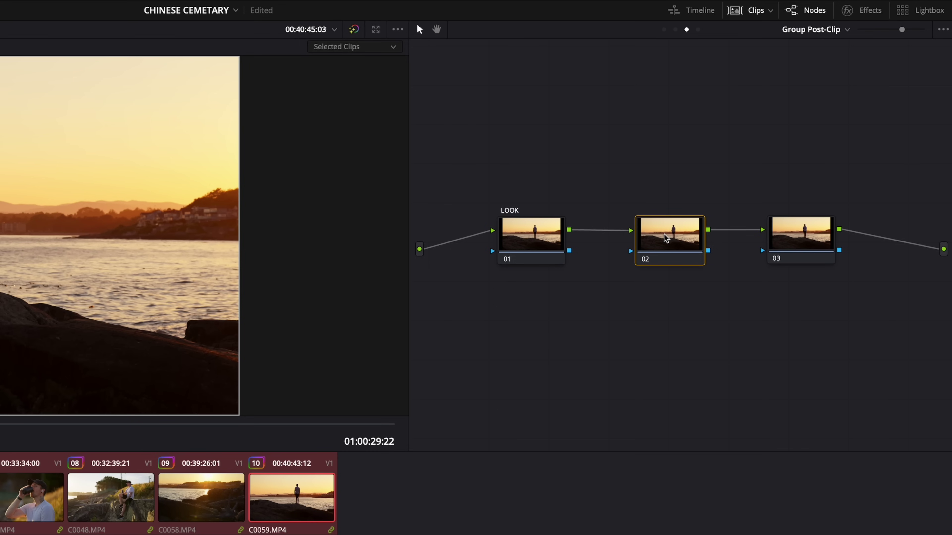
click(768, 235)
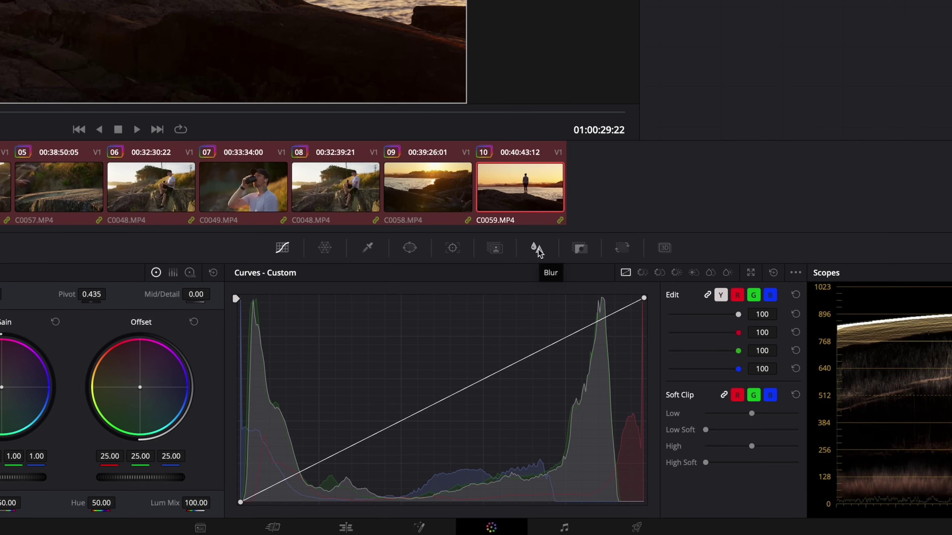
Sharpen the group's SHARP node with a Radius of 0.47 and a Scaling of 0.20
click(537, 248)
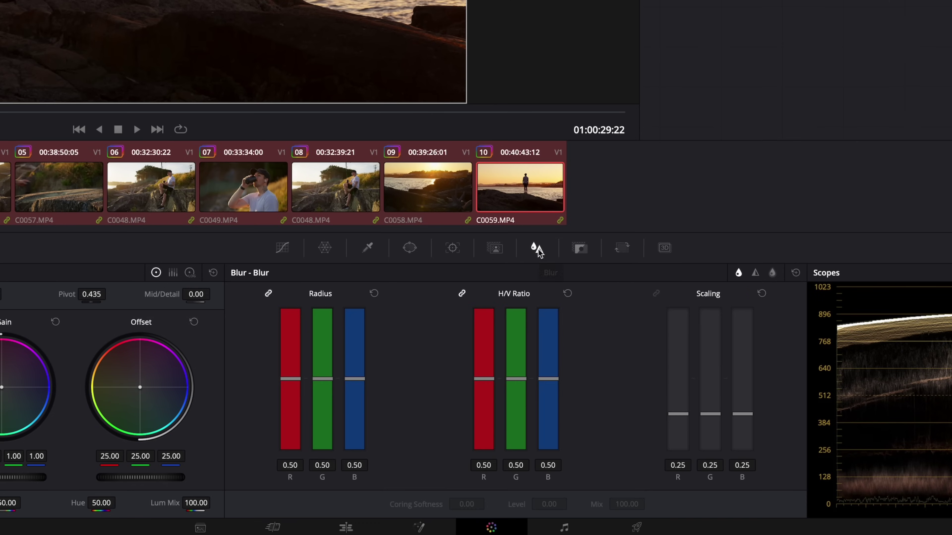
click(756, 274)
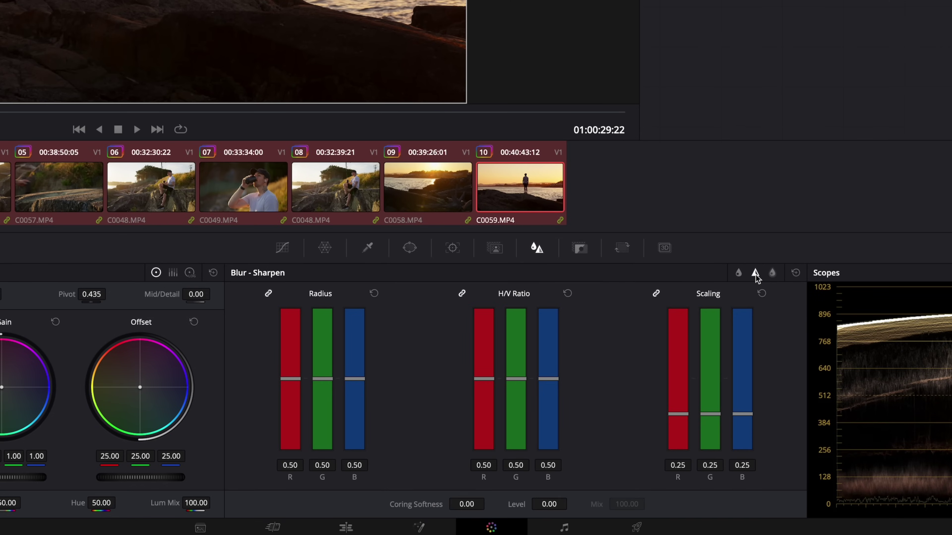
click(359, 381)
drag(360, 380, 359, 385)
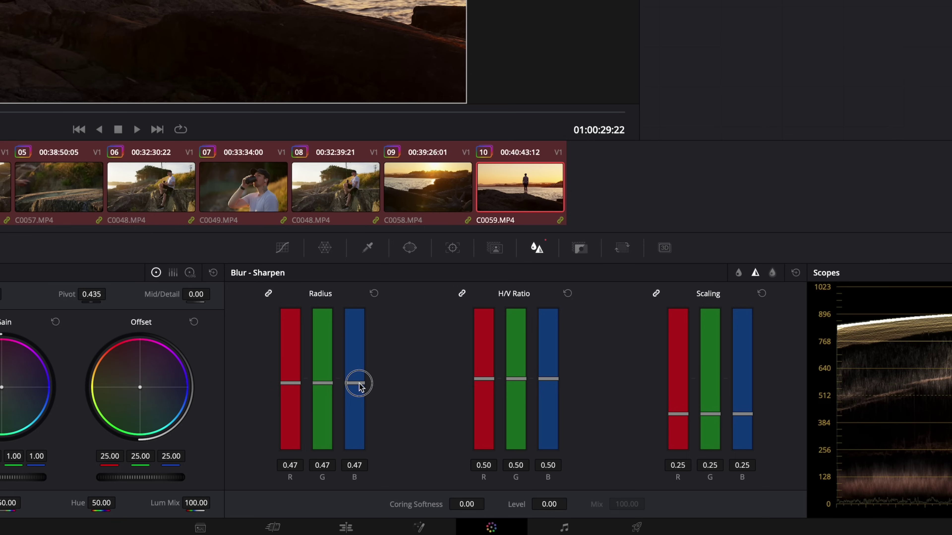
drag(711, 415, 710, 430)
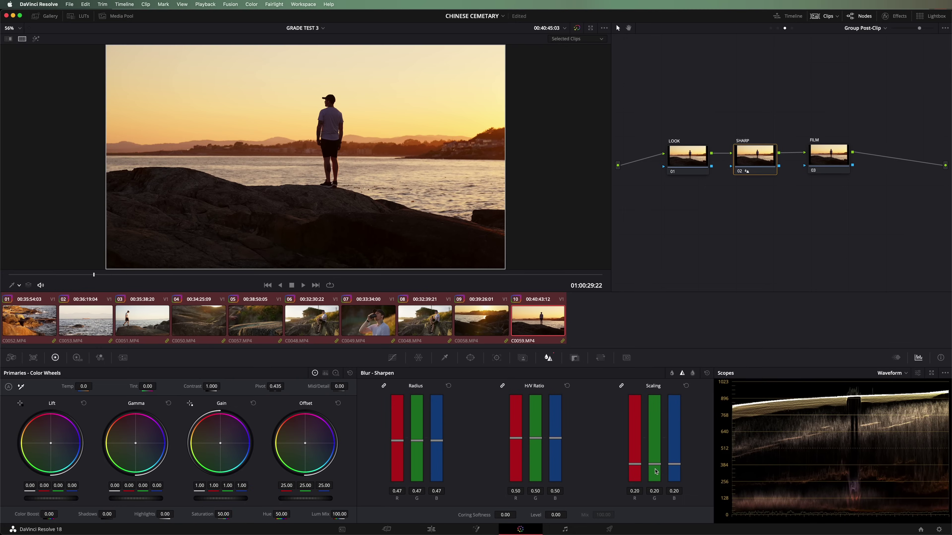
Inspect the sharpening on the man's face in clip 07 by repeatedly disabling and enabling the SHARP node
click(369, 320)
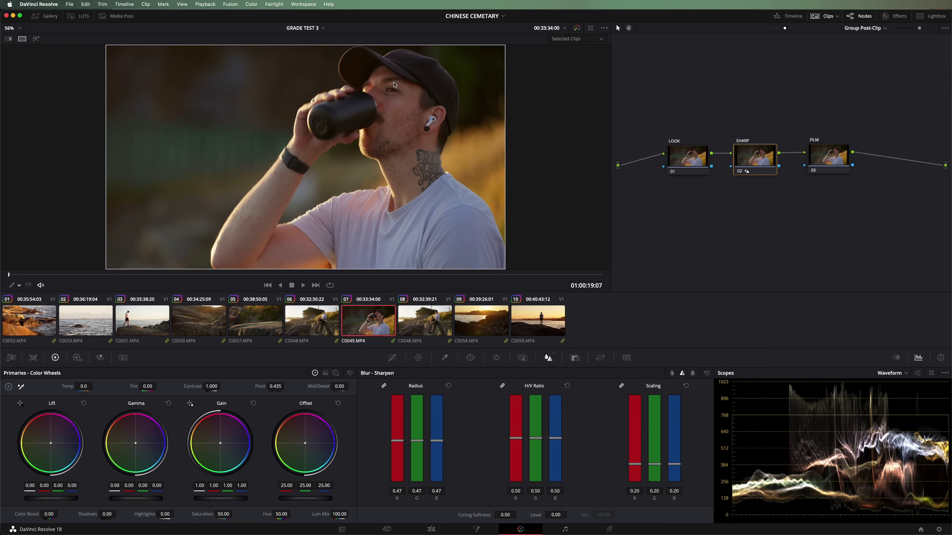
scroll(393, 84, up, 5)
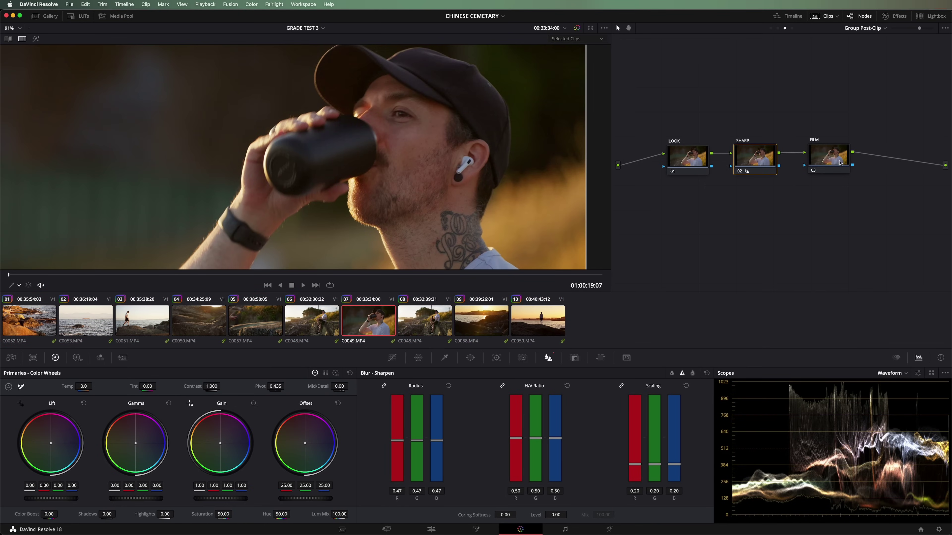
key(ctrl+d)
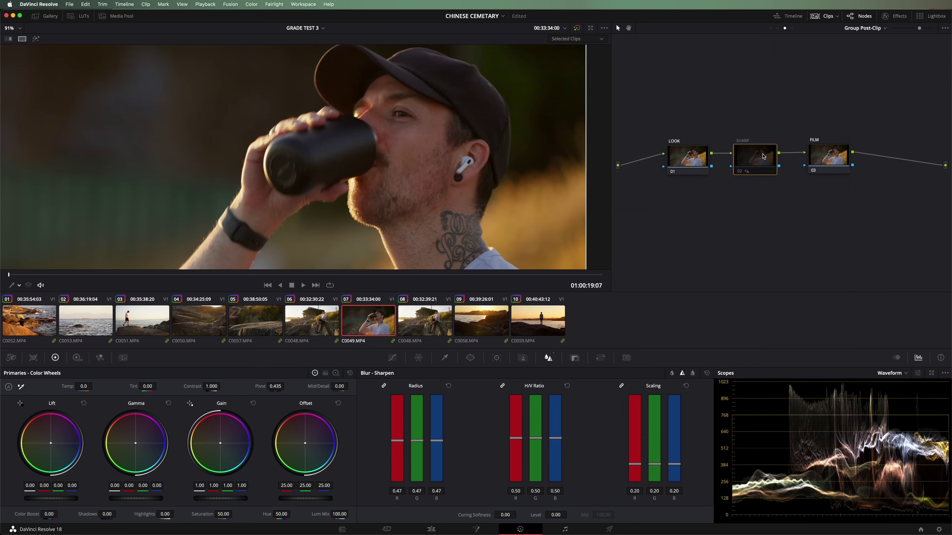
key(ctrl+d)
key(ctrl+d)
key(ctrl+d)
key(ctrl+d)
key(ctrl+d)
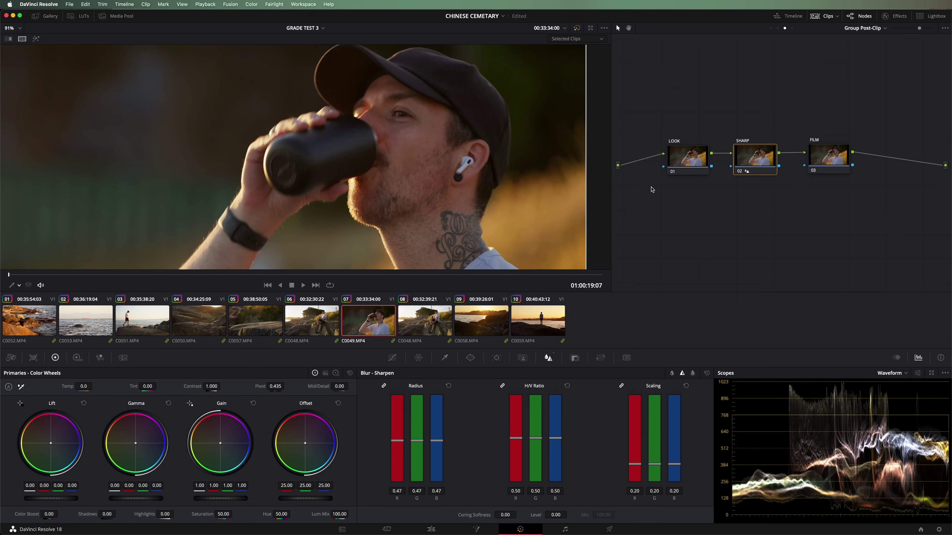
Select the LOOK node, show the timeline clips except clip 08 in split screen, and hide the clip thumbnails
click(687, 155)
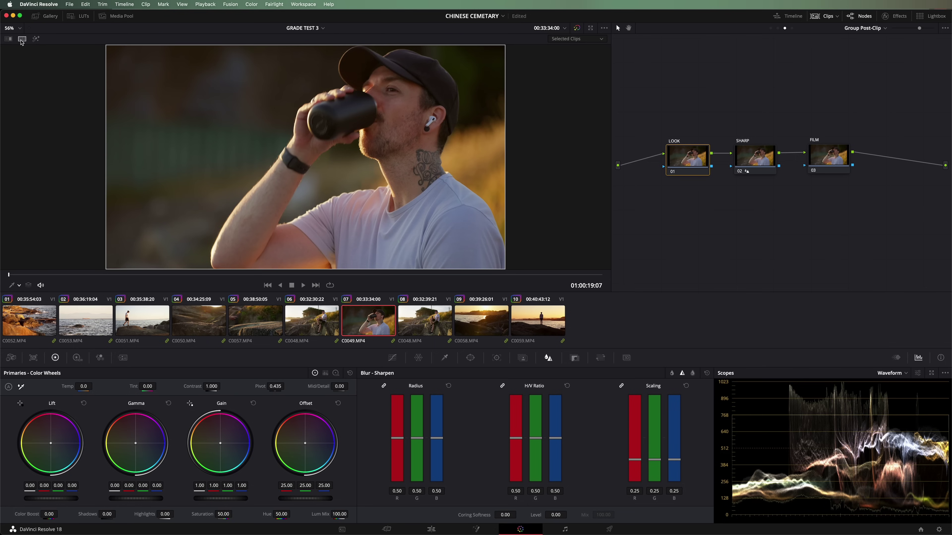
key(ctrl+d)
key(ctrl+d)
click(23, 320)
shift+click(540, 333)
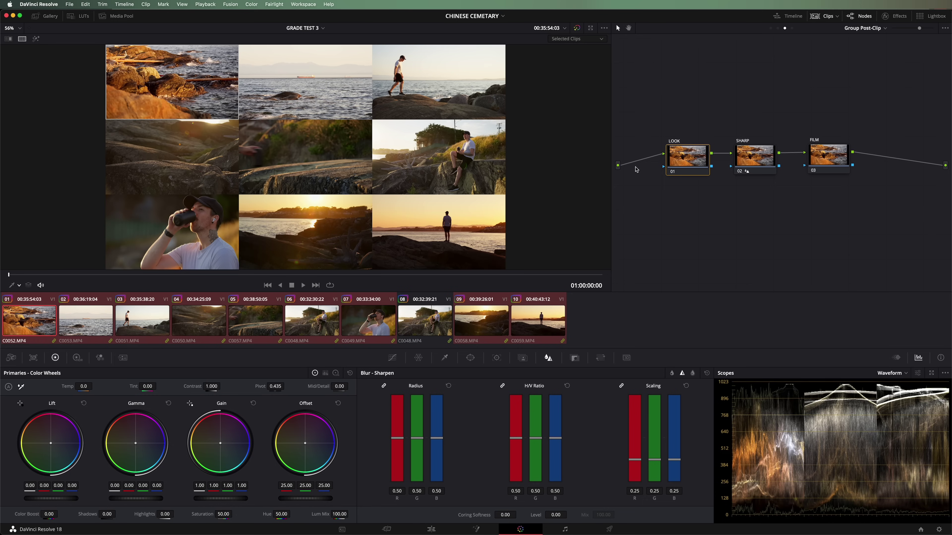
click(827, 16)
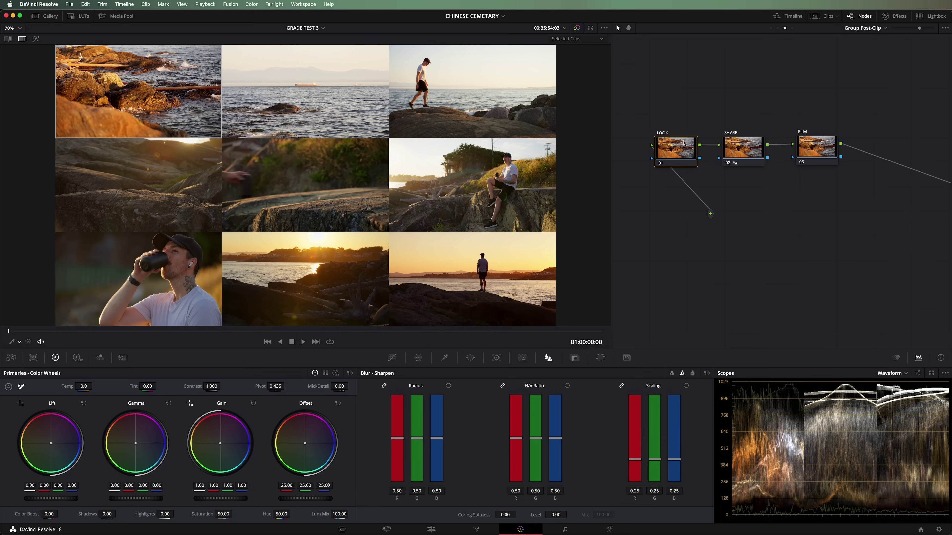
Try the favorite LUTs WORM_V2, WHOOPIE_V2, SANDPAPER_V2 and GREASE_V2 on the LOOK node, and reset its grade
click(83, 17)
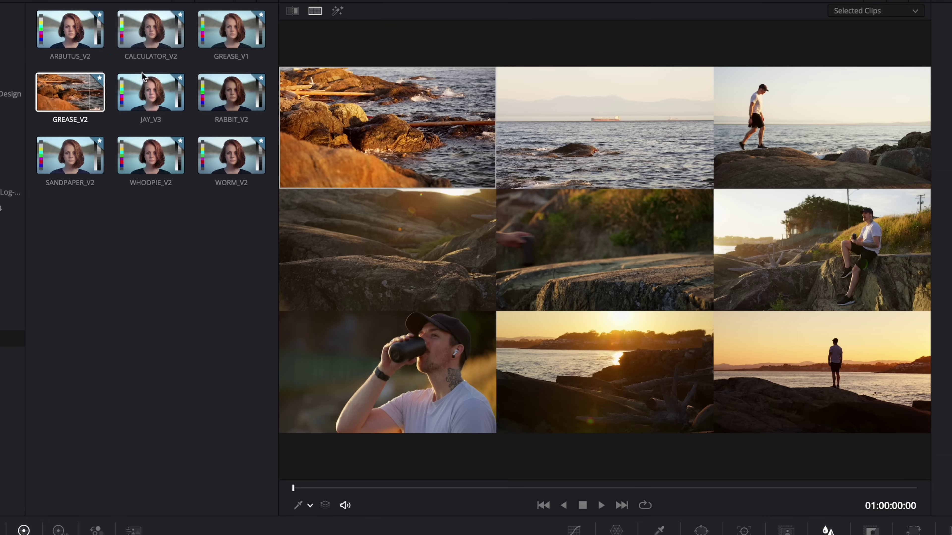
click(143, 37)
click(231, 92)
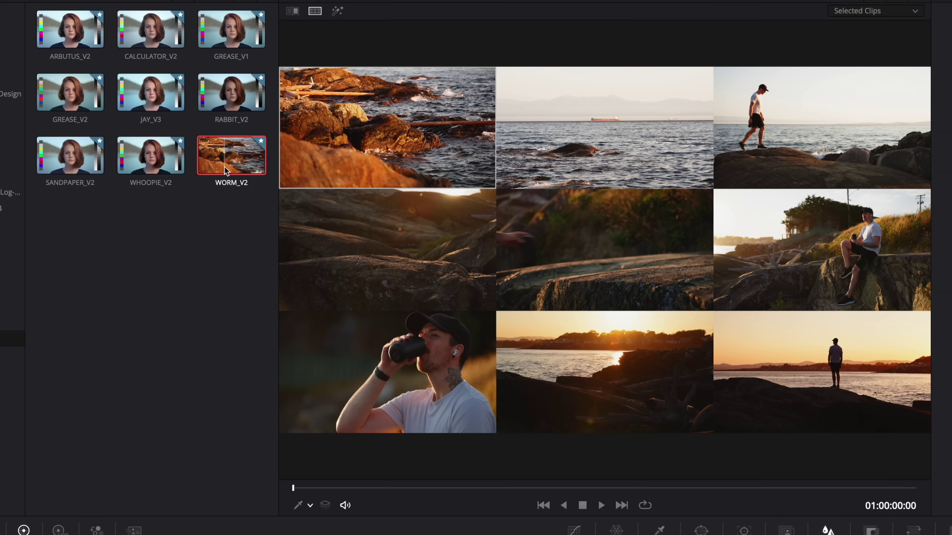
click(139, 161)
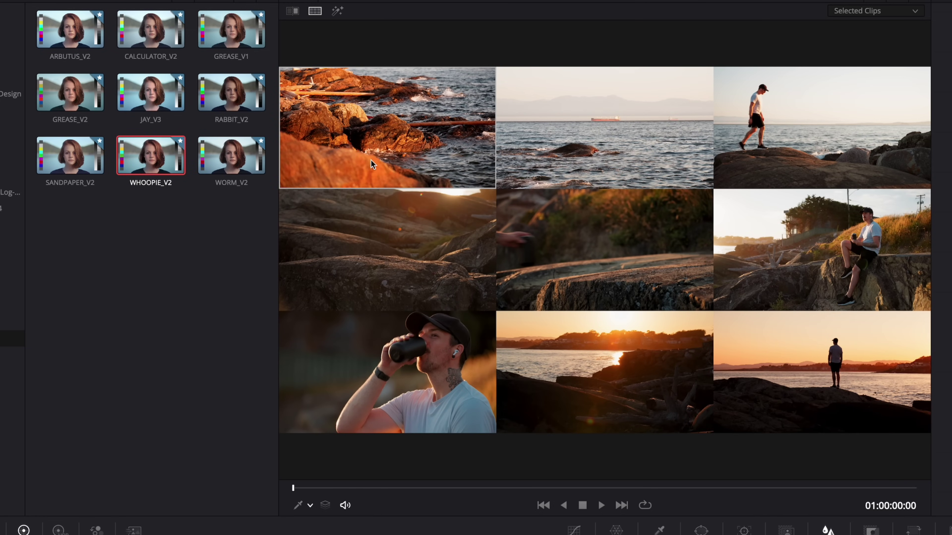
click(72, 165)
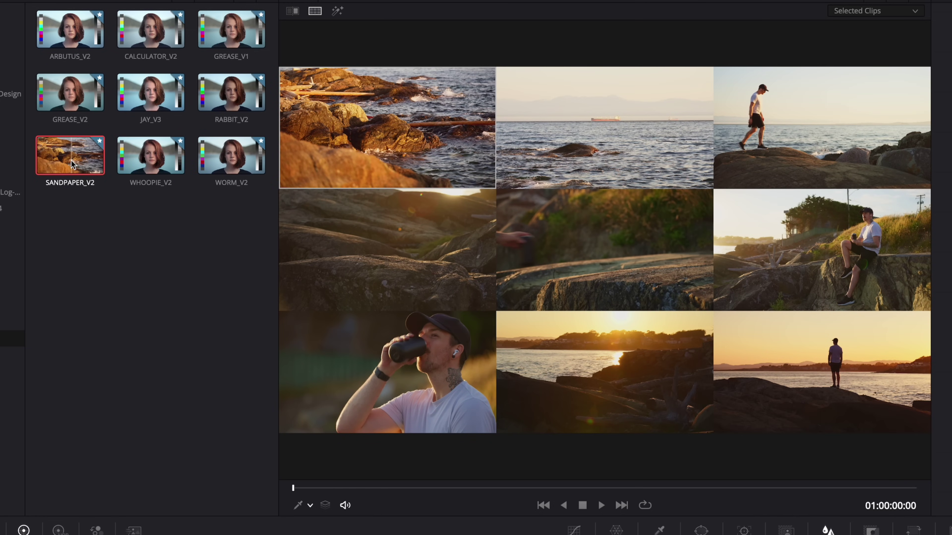
click(51, 98)
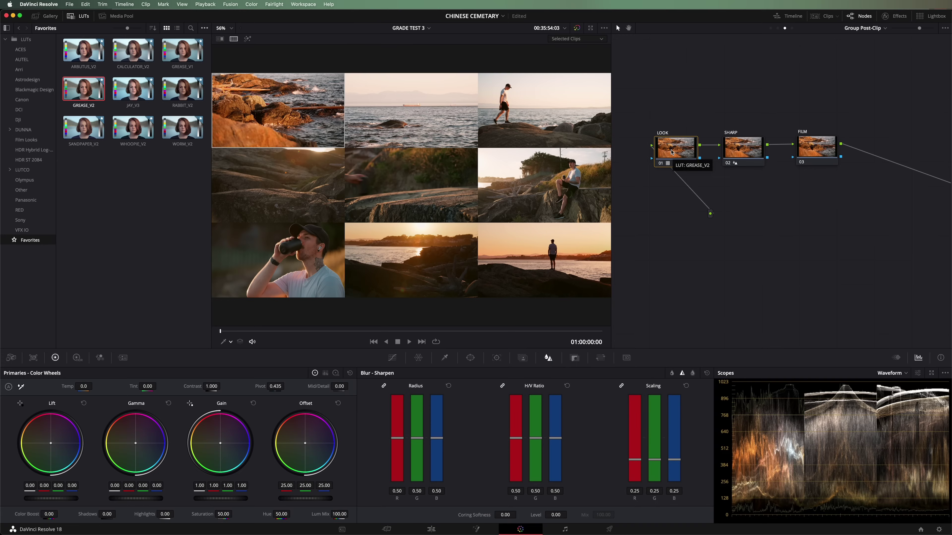
right_click(671, 152)
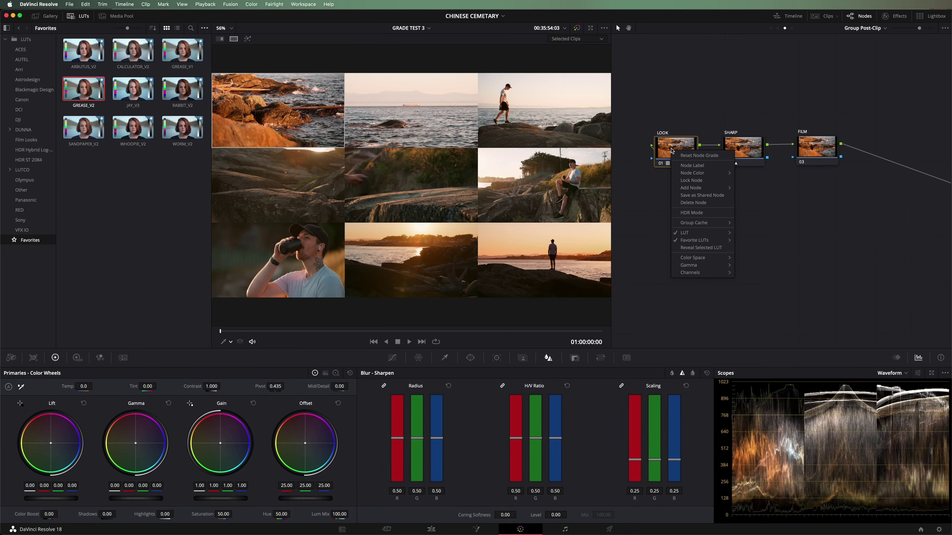
click(684, 156)
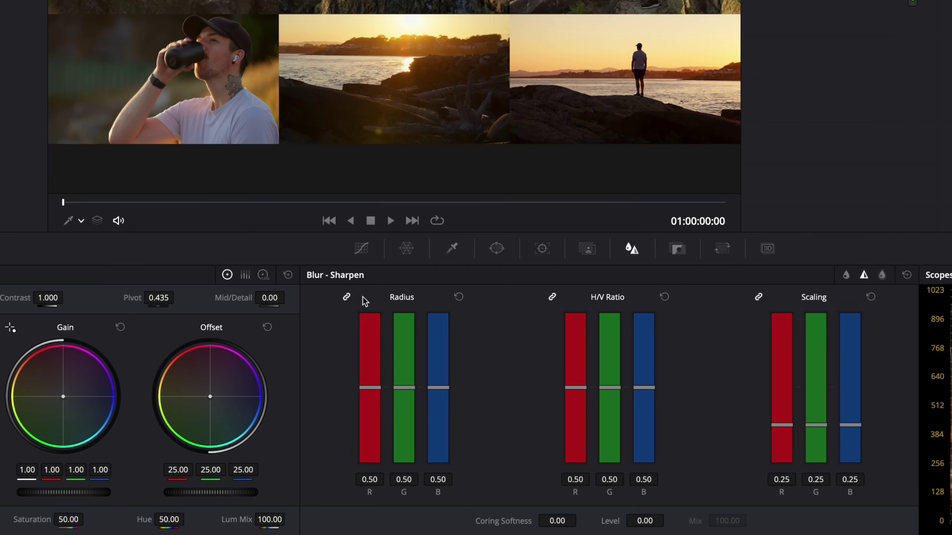
Open the Hue Vs Hue curve for the LOOK node
click(363, 250)
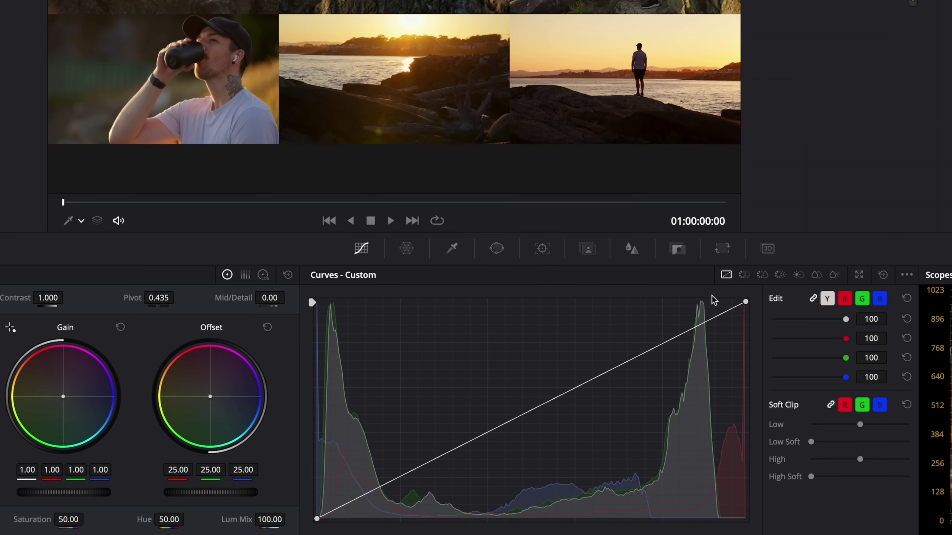
click(743, 276)
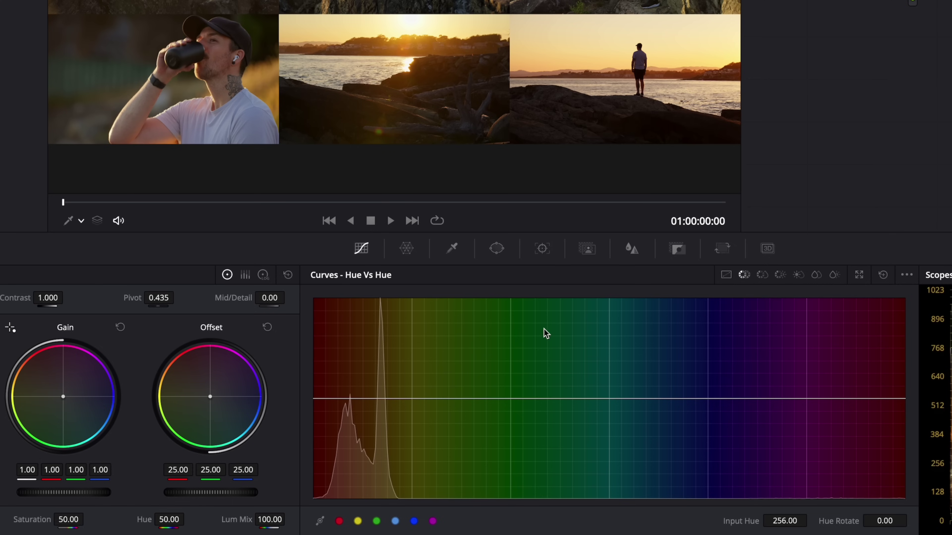
Try rotating the red hue to about -147.80 on a Hue Vs Hue curve with six color points, and reset the curve
click(339, 521)
click(358, 521)
click(376, 521)
click(396, 521)
click(414, 521)
click(432, 521)
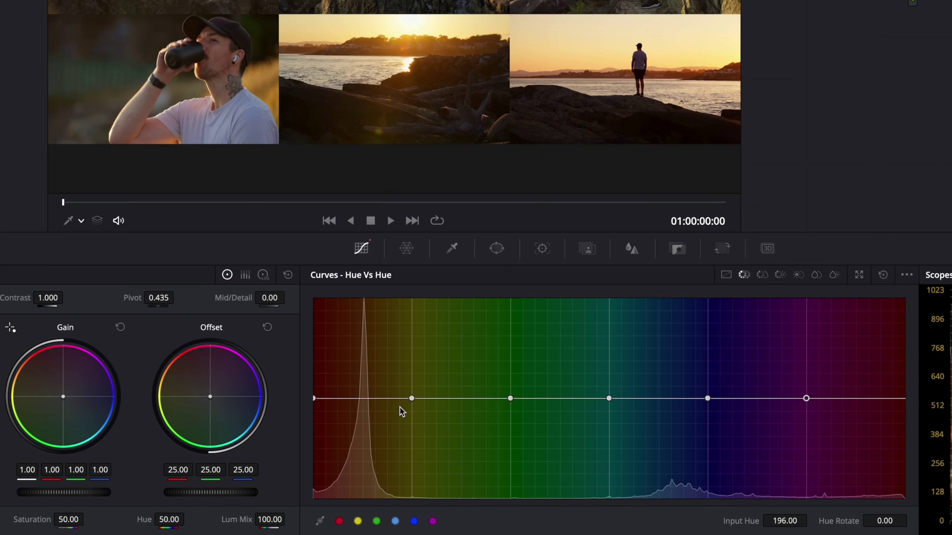
click(314, 398)
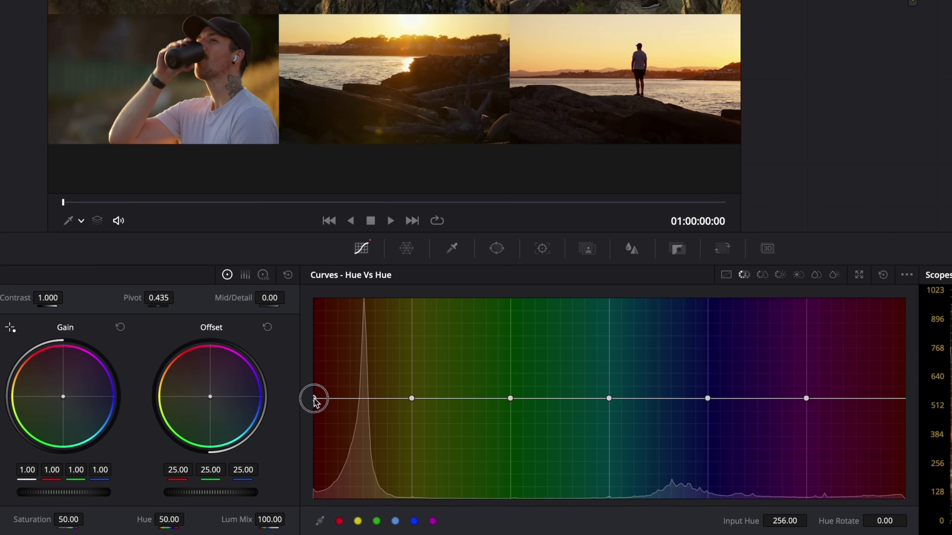
drag(314, 398, 317, 482)
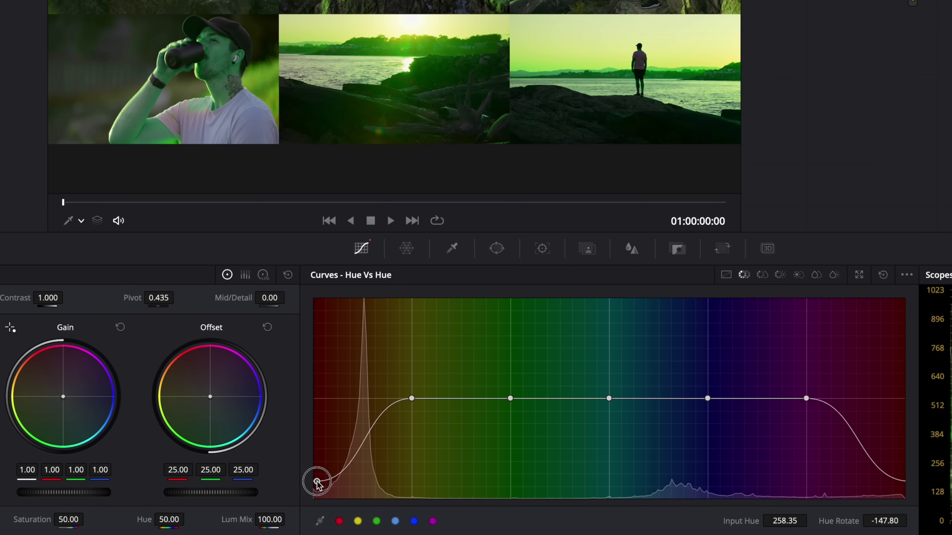
drag(317, 483, 312, 397)
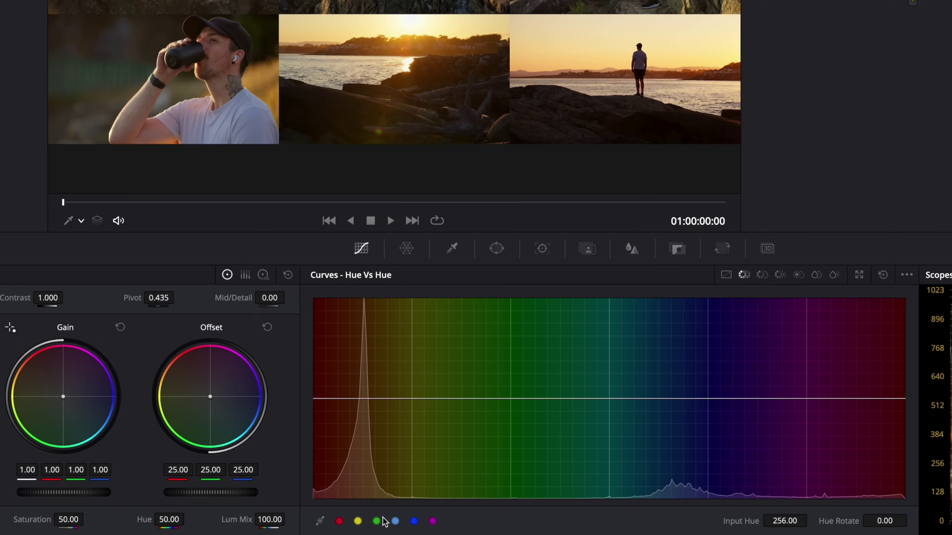
Add control points for red, yellow, green, cyan, blue and magenta to the Hue Vs Hue curve
click(339, 522)
click(357, 521)
click(376, 521)
click(395, 521)
click(414, 521)
click(432, 522)
Raise the yellow, green, cyan and blue hue points slightly and set the magenta point's Hue Rotate to about -10.93
drag(412, 399, 411, 391)
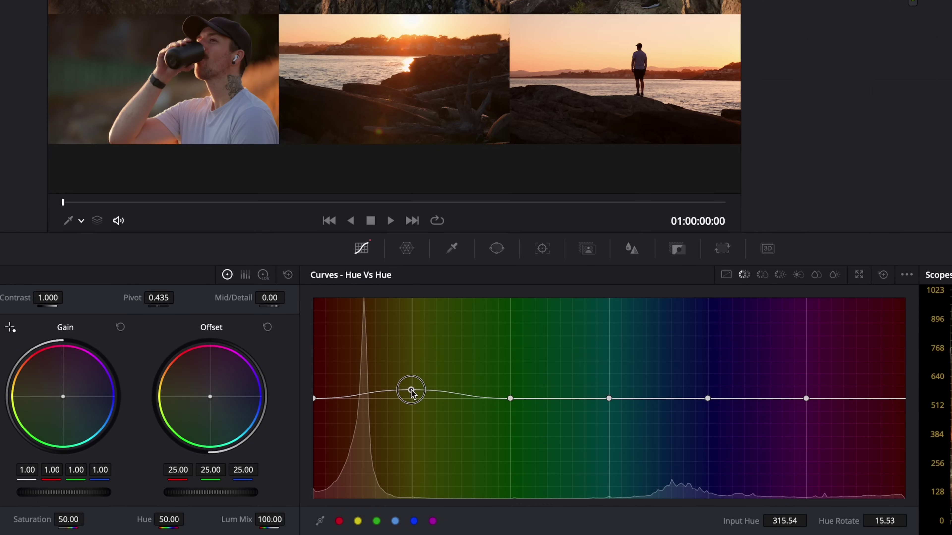
mouse_move(510, 398)
mouse_down()
mouse_move(520, 419)
mouse_move(514, 472)
mouse_move(516, 329)
mouse_move(492, 531)
mouse_move(488, 291)
mouse_move(510, 392)
mouse_up()
drag(609, 398, 607, 388)
drag(707, 399, 707, 388)
mouse_move(806, 398)
mouse_down()
mouse_move(807, 454)
mouse_move(805, 308)
mouse_move(828, 395)
mouse_move(807, 403)
mouse_up()
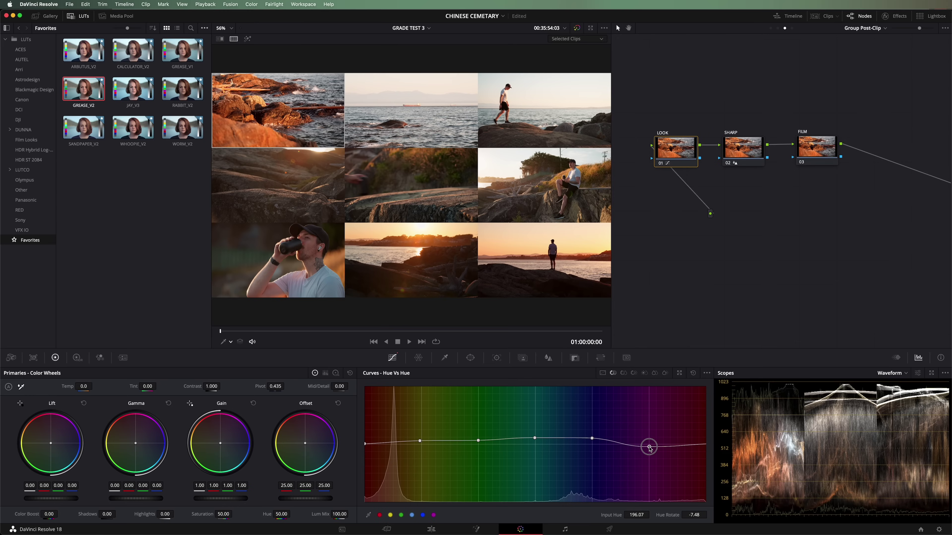
drag(649, 447, 649, 448)
Close the LUT gallery and compare the hue changes across the clips by repeatedly disabling and enabling the LOOK node
key(super+d)
key(super+d)
click(78, 15)
scroll(192, 120, up, 2)
key(super+d)
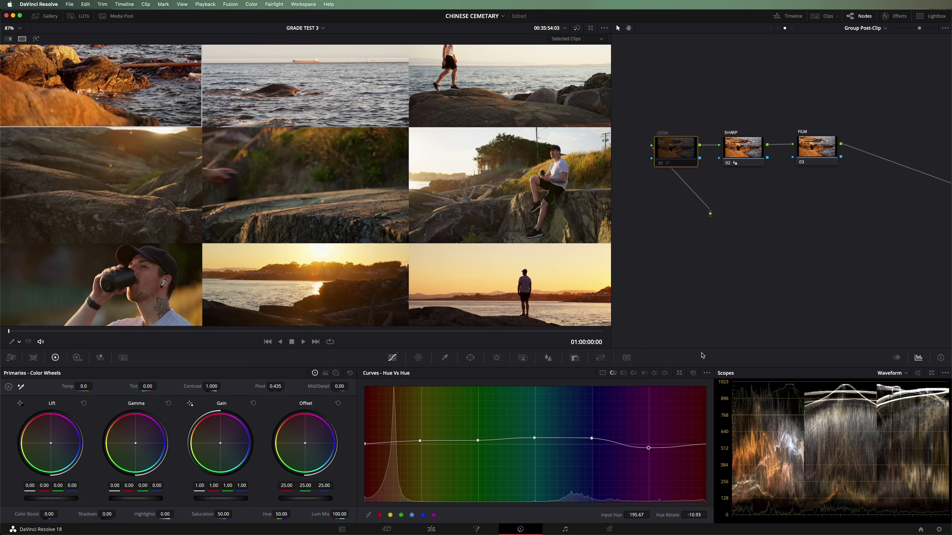
key(super+d)
key(super+d)
key(super+d)
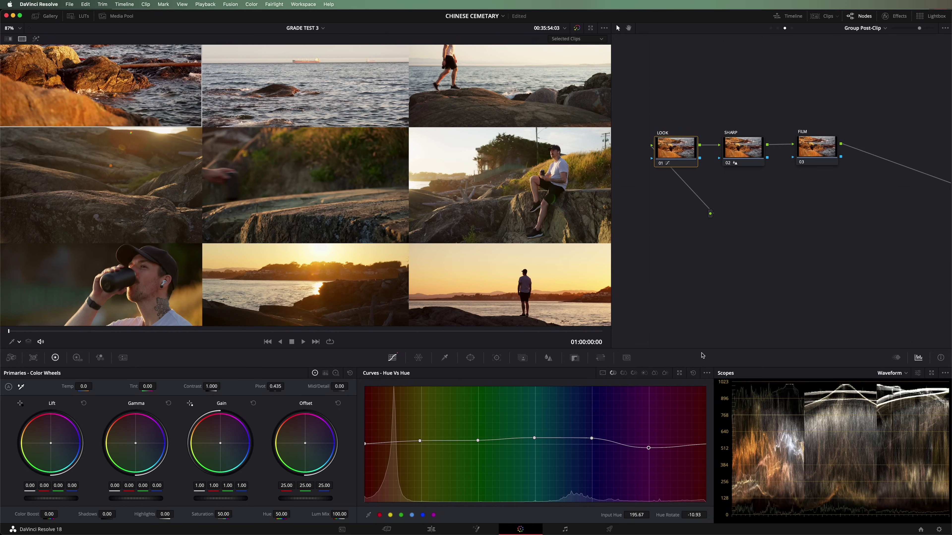
key(super+d)
key(super+d)
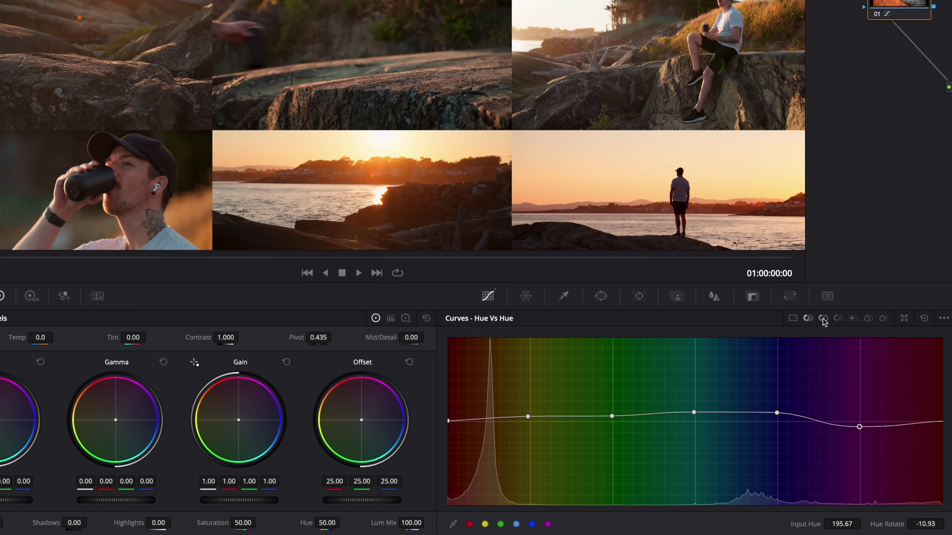
Switch the LOOK node to the Hue Vs Sat curve and add control points for the six colors
click(624, 373)
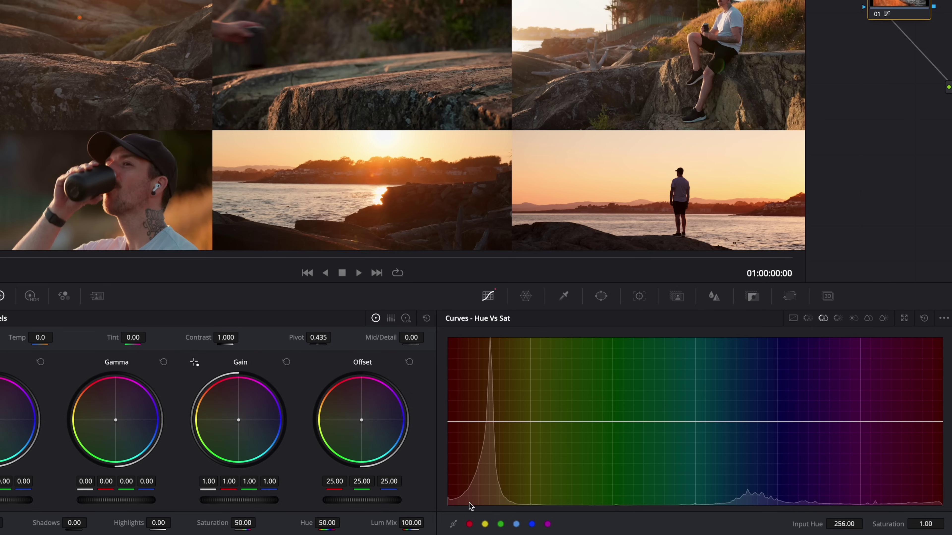
click(470, 524)
click(485, 524)
click(517, 525)
click(531, 524)
Desaturate the cyans to about 0.47 and pull the blues slightly lower on the Hue Vs Sat curve
drag(778, 421, 780, 455)
drag(694, 421, 689, 458)
mouse_move(779, 456)
mouse_down()
mouse_move(758, 483)
mouse_move(768, 394)
mouse_move(786, 486)
mouse_move(777, 473)
mouse_up()
mouse_move(689, 458)
mouse_down()
mouse_move(692, 481)
mouse_move(696, 469)
mouse_up()
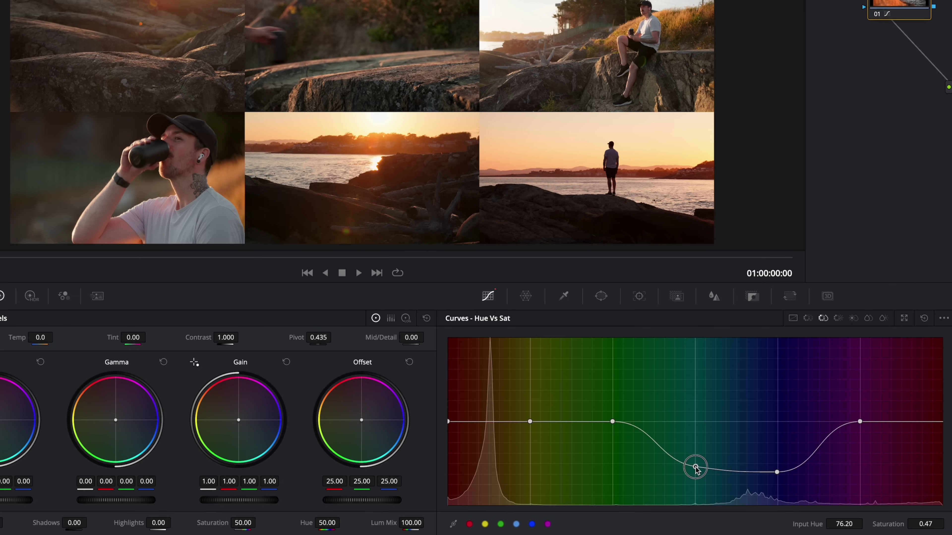
Set the Hue Vs Sat saturation to about 0.70 for green, 0.82 for magenta and 1.07 for yellow
drag(612, 422, 615, 449)
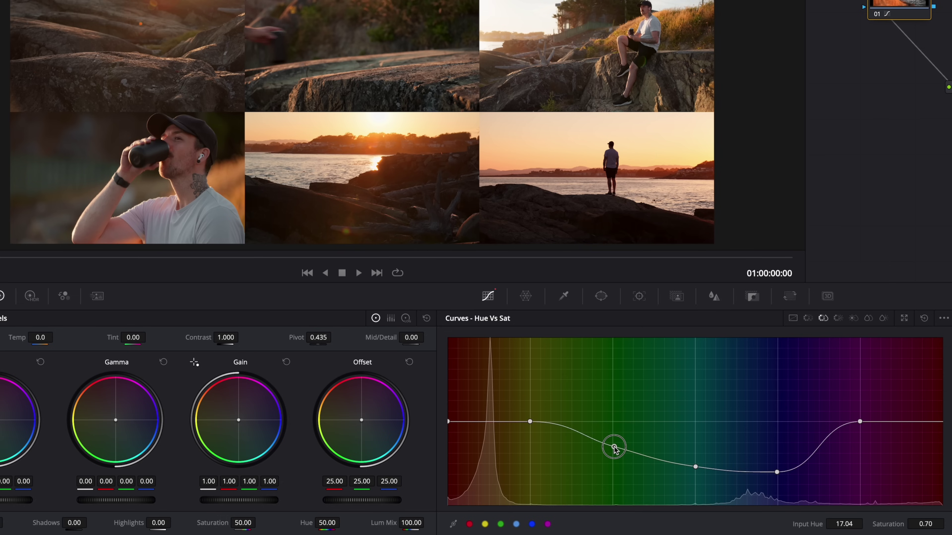
drag(859, 421, 859, 437)
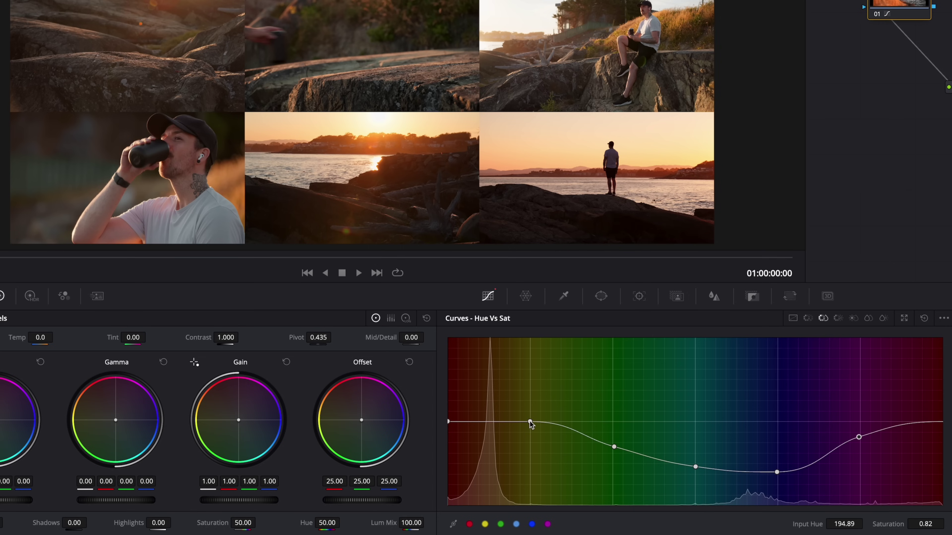
mouse_move(530, 421)
mouse_down()
mouse_move(530, 362)
mouse_move(535, 480)
mouse_move(539, 376)
mouse_move(529, 377)
mouse_move(525, 465)
mouse_move(533, 419)
mouse_up()
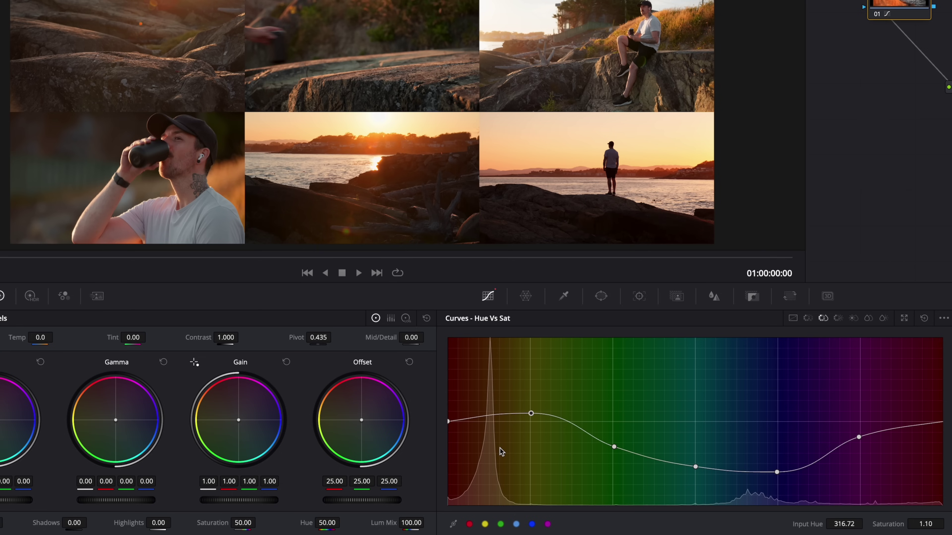
drag(528, 422, 528, 423)
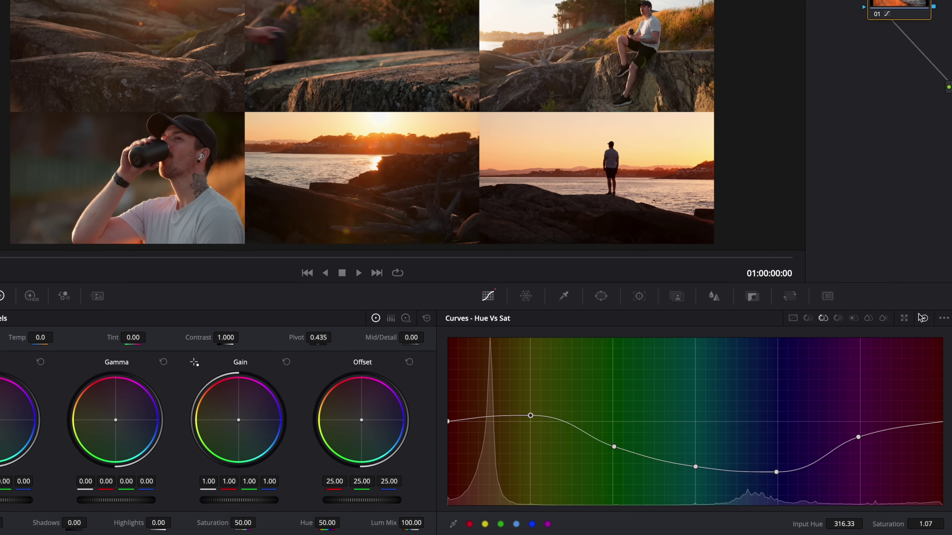
Reset the Hue Vs Sat curve to compare the clips without it, and undo the reset
click(924, 319)
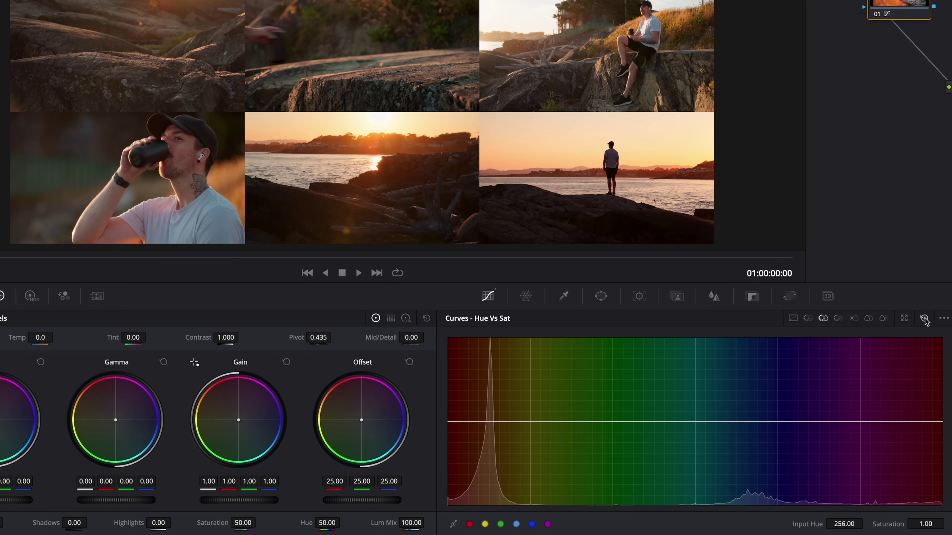
key(ctrl+z)
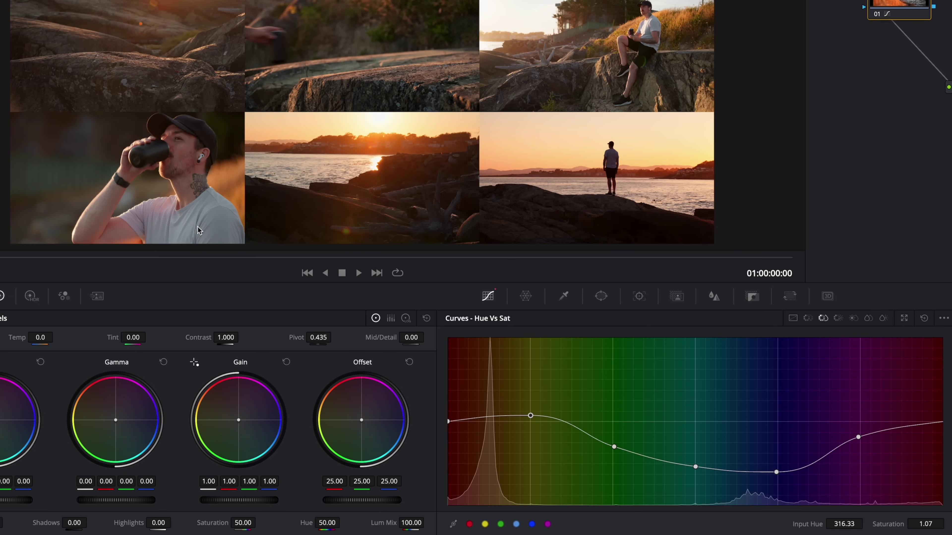
Add six color points to the LOOK node's Hue Vs Lum curve, with a Lum Gain of about 1.05 for yellow and 0.96 for red
click(837, 318)
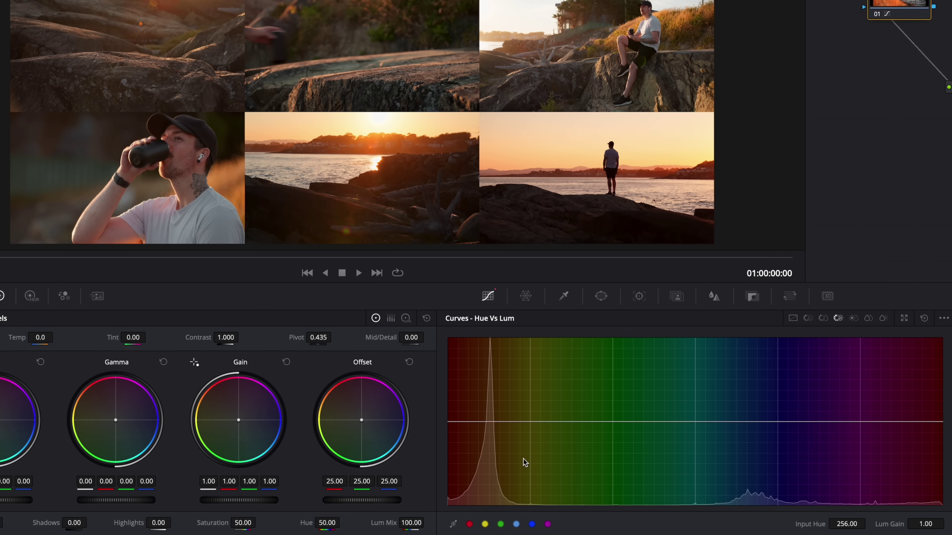
click(485, 524)
click(501, 524)
click(547, 524)
drag(531, 423, 529, 417)
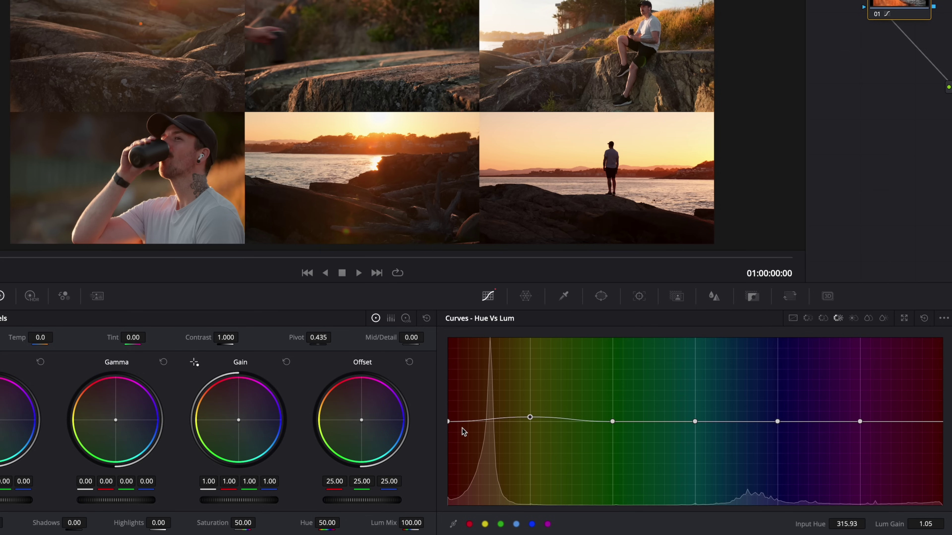
drag(448, 422, 449, 424)
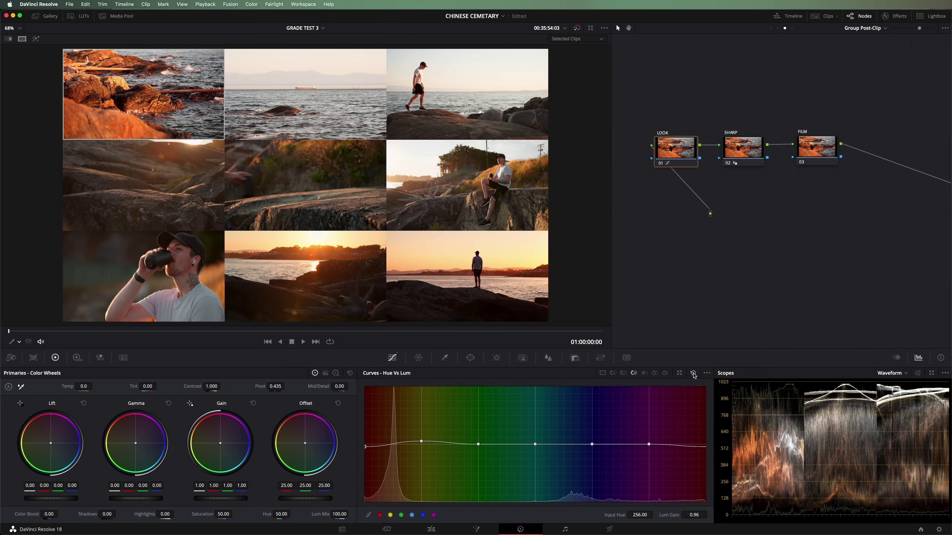
Compare the clips with the Hue Vs Lum curve reset, undo the reset, and lower the yellow point on clip 06
click(693, 374)
key(super+z)
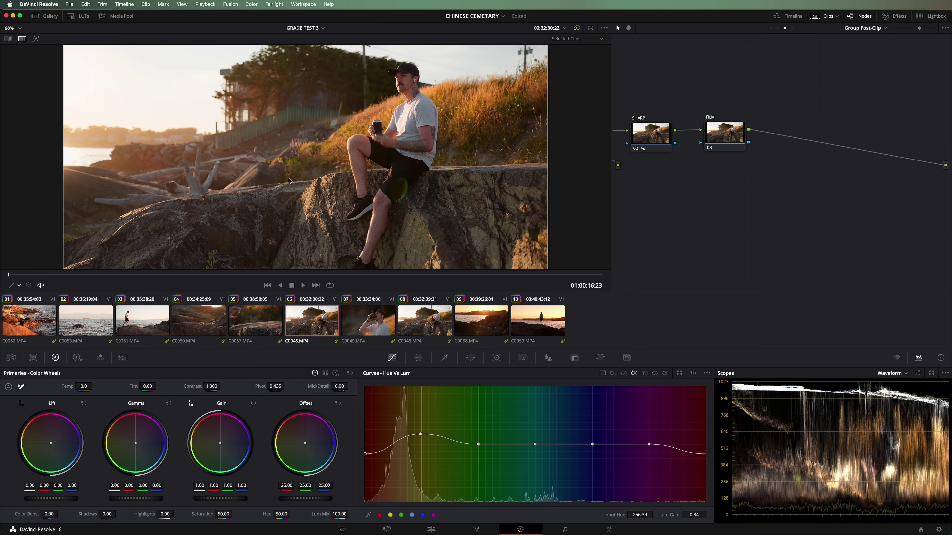
drag(420, 434, 422, 444)
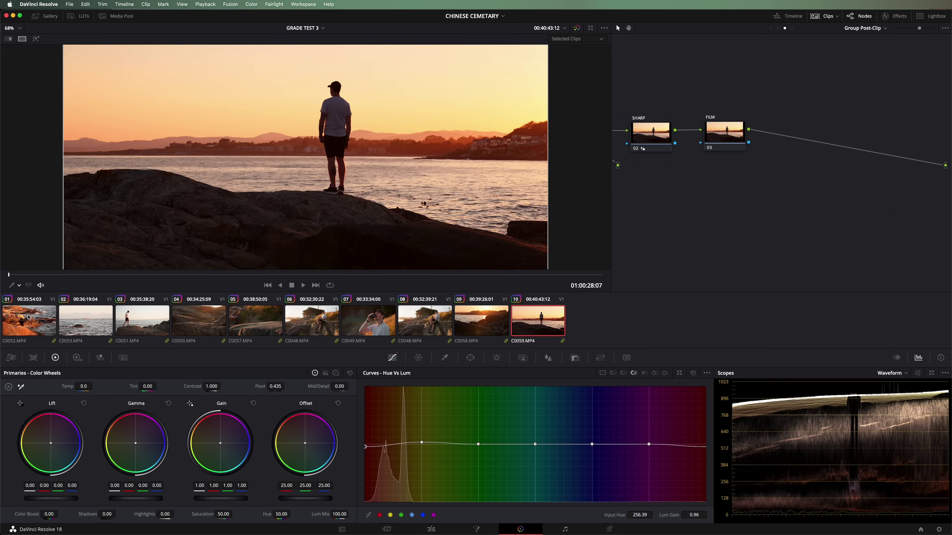
Show the timeline clips except clip 08 in split screen and compare them with the LOOK node disabled and enabled
shift+click(28, 316)
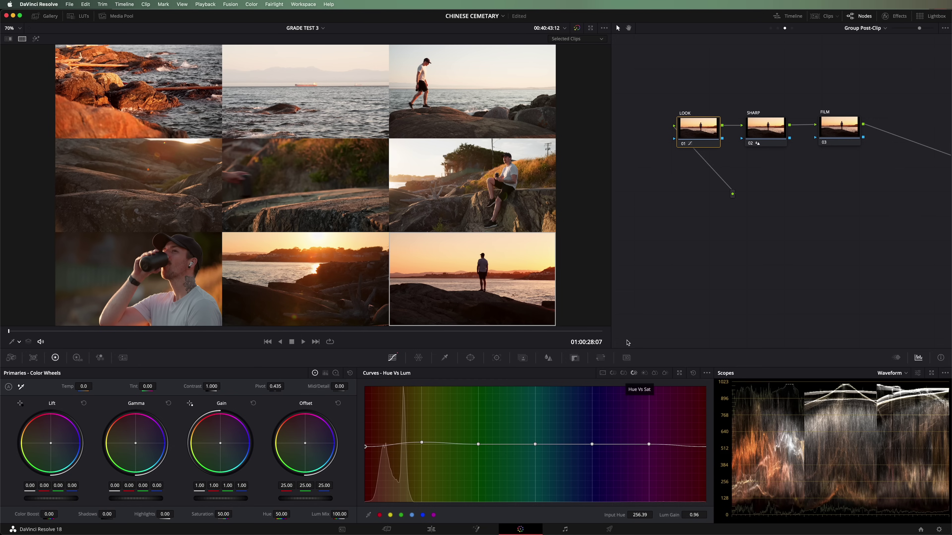
key(super+d)
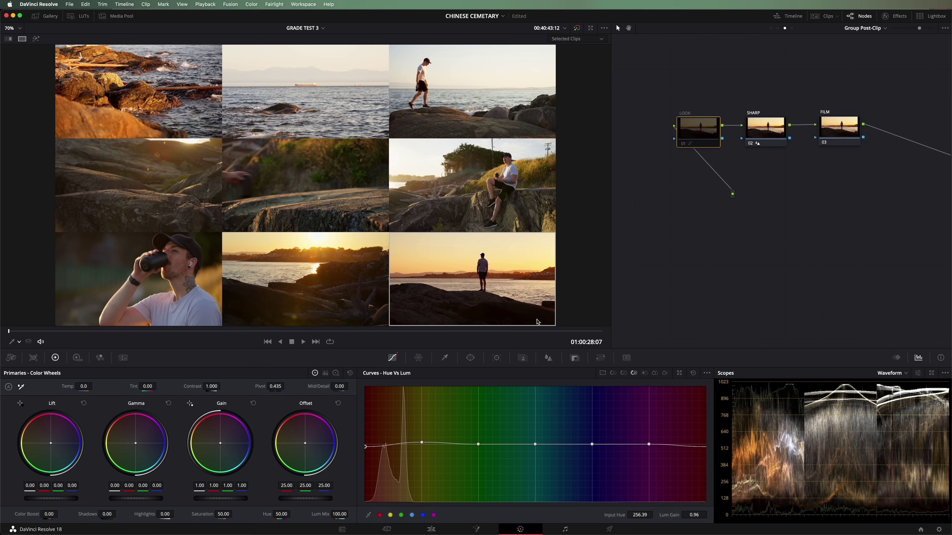
key(super+d)
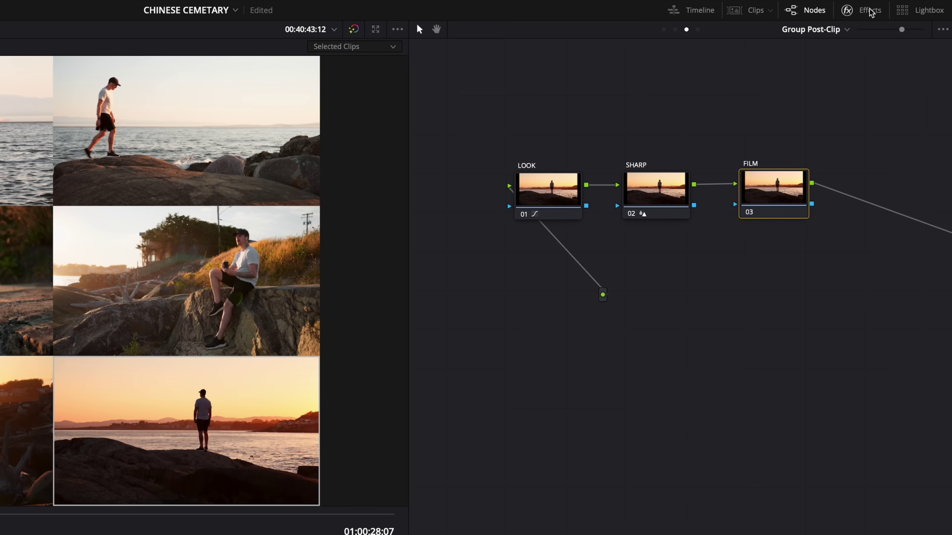
Find the FilmConvert Nitrate effect in the effects library and apply it to the FILM node
click(868, 13)
click(934, 53)
scroll(841, 279, down, 5)
scroll(842, 279, down, 10)
drag(803, 410, 629, 195)
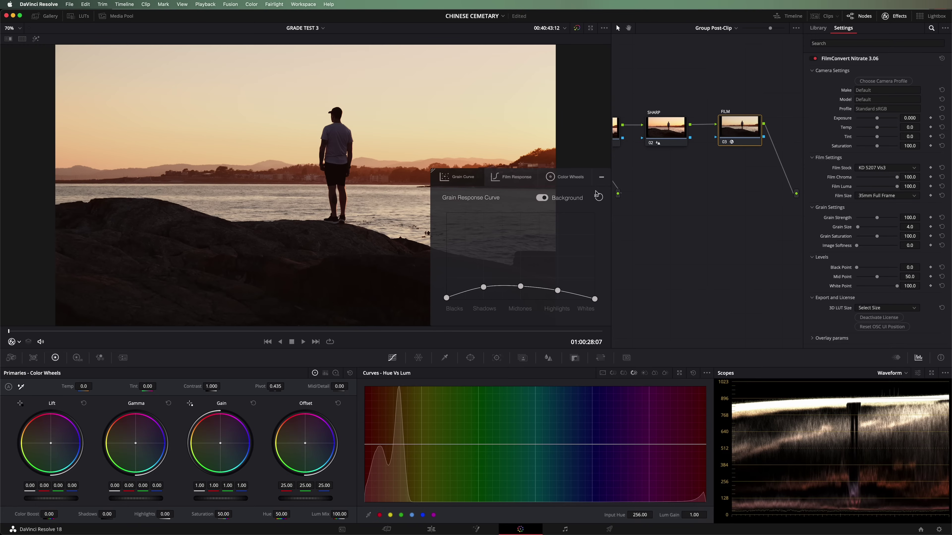
Collapse the FilmConvert overlay in the viewer, show the clip thumbnails, and open clip 06
click(601, 180)
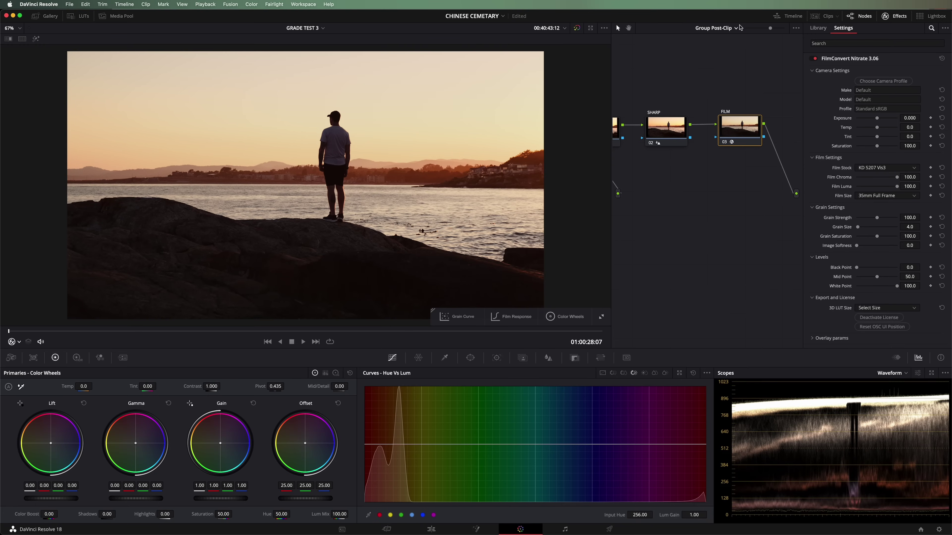
click(824, 17)
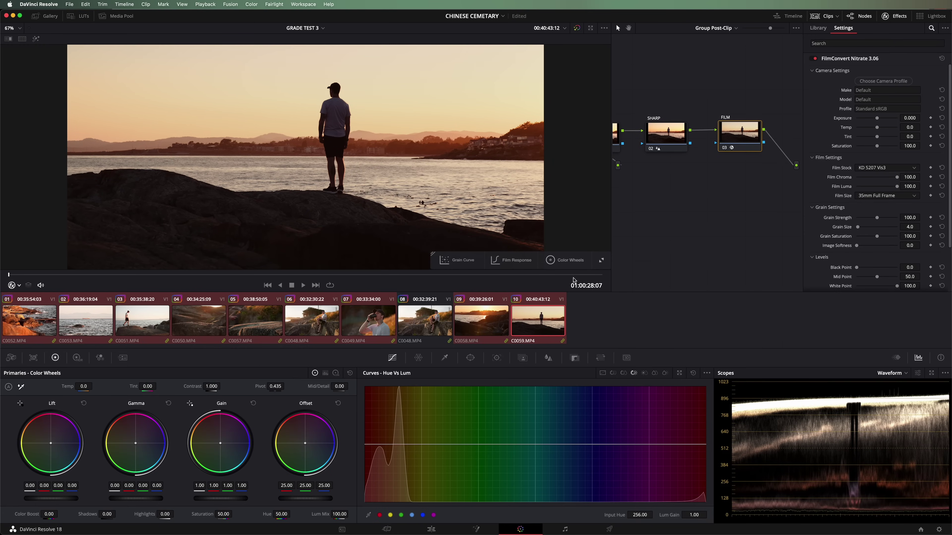
click(315, 327)
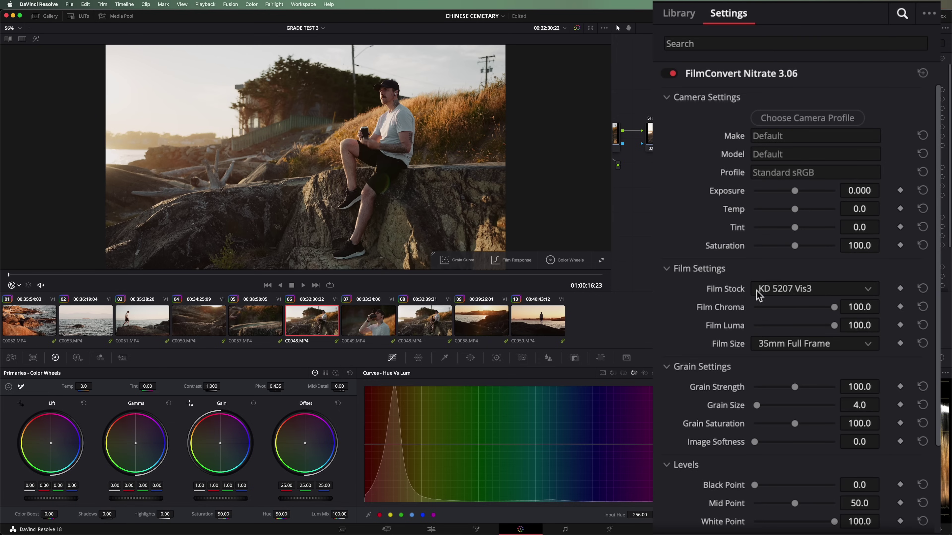
Compare the FJ 8553 ET, FJ Ast 100 and KD 5213 Vis3 film stocks on clip 06, and return to KD 5207 Vis3
click(784, 288)
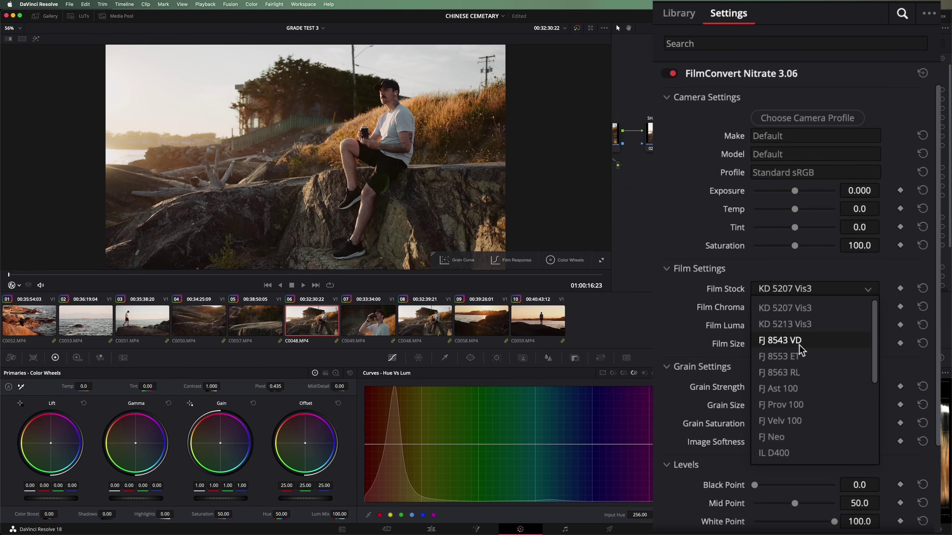
scroll(818, 397, down, 3)
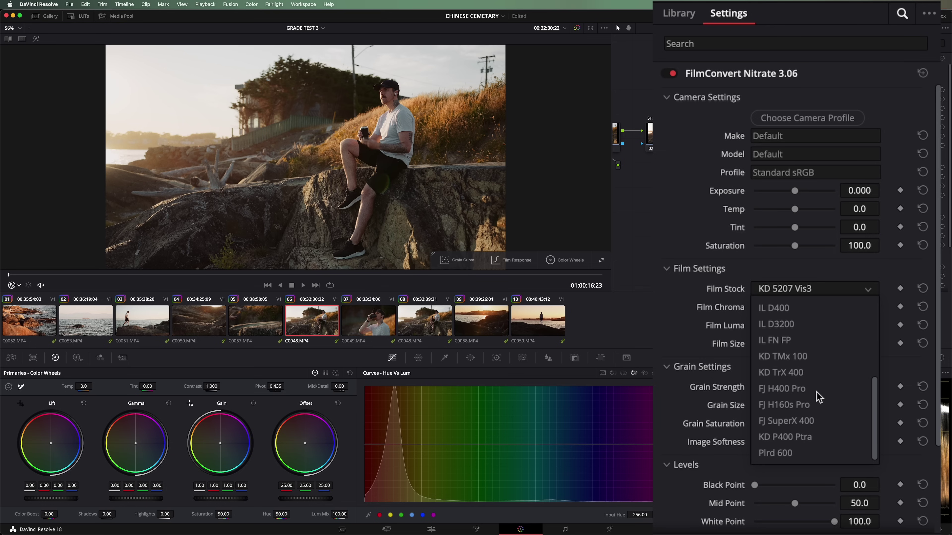
scroll(818, 396, up, 3)
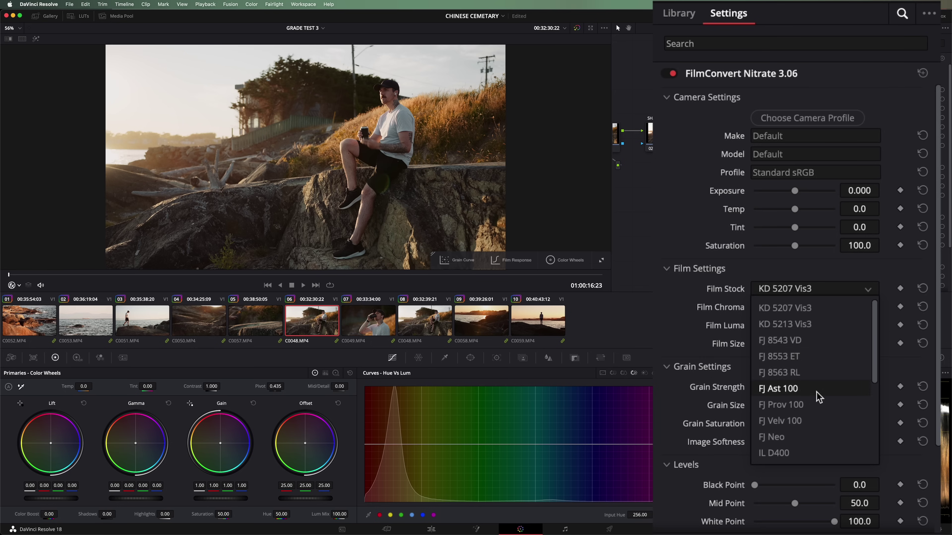
click(804, 359)
click(800, 294)
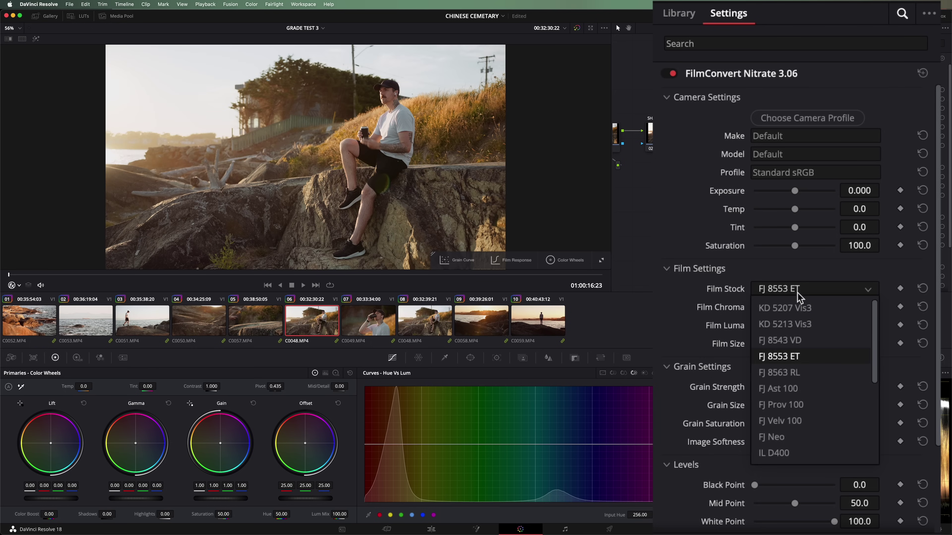
click(813, 388)
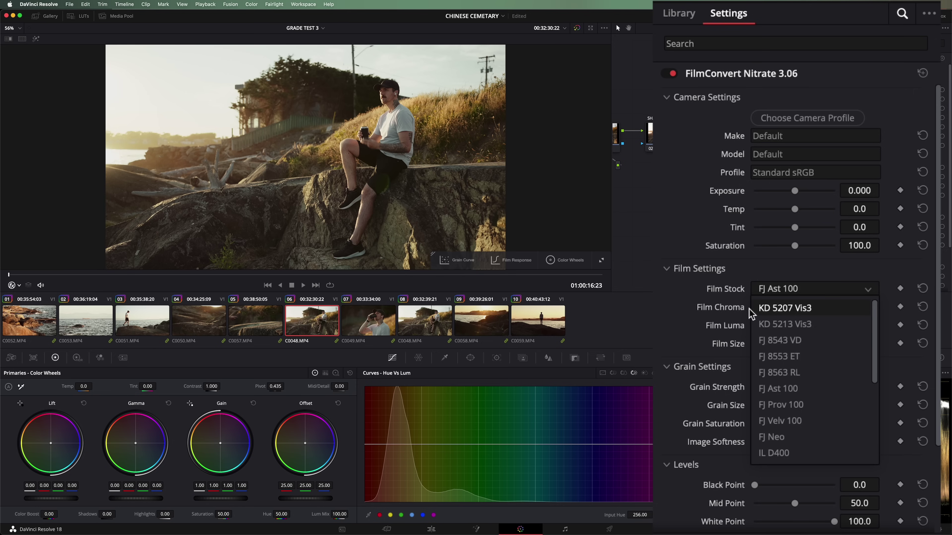
click(785, 315)
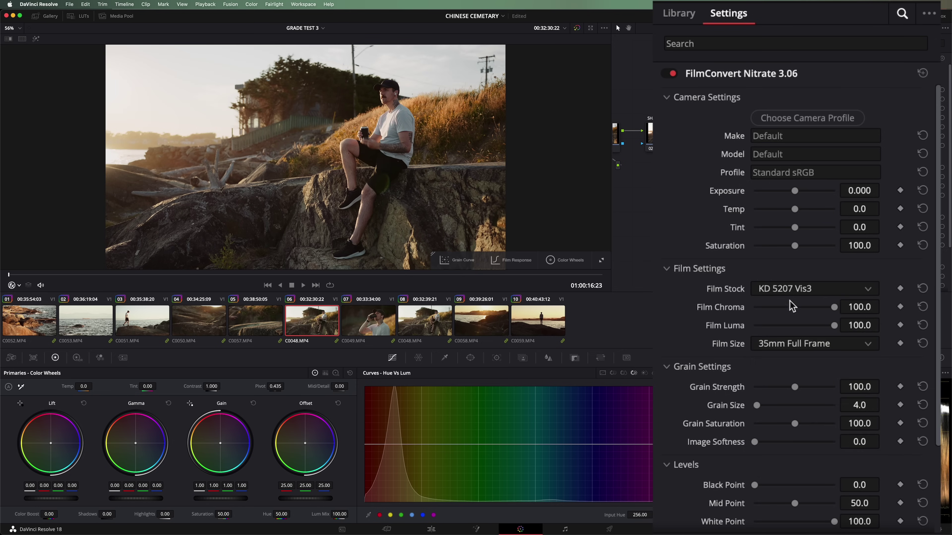
click(796, 288)
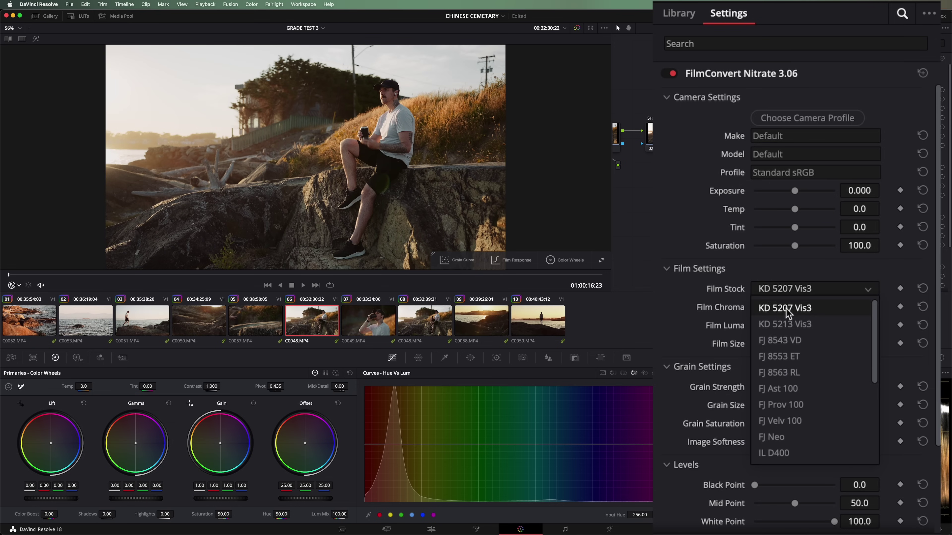
click(785, 325)
click(805, 288)
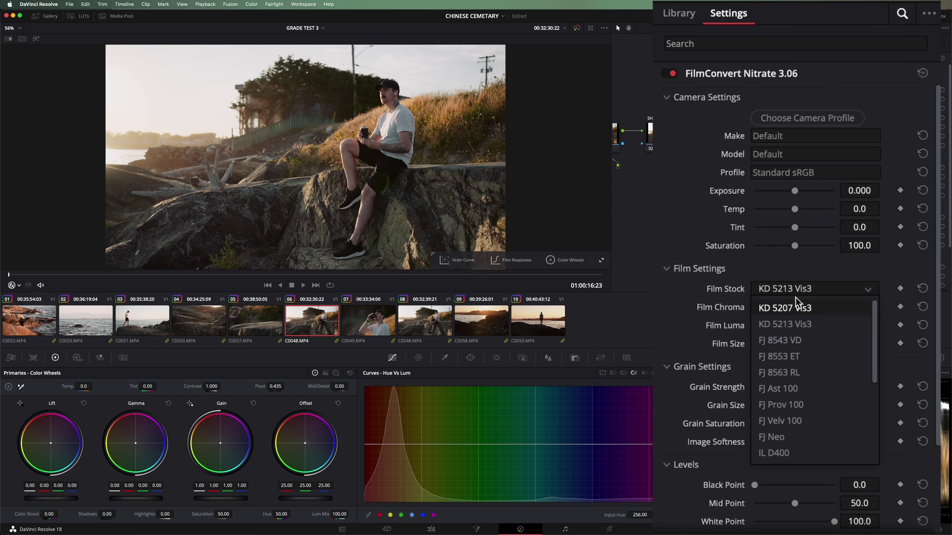
click(799, 309)
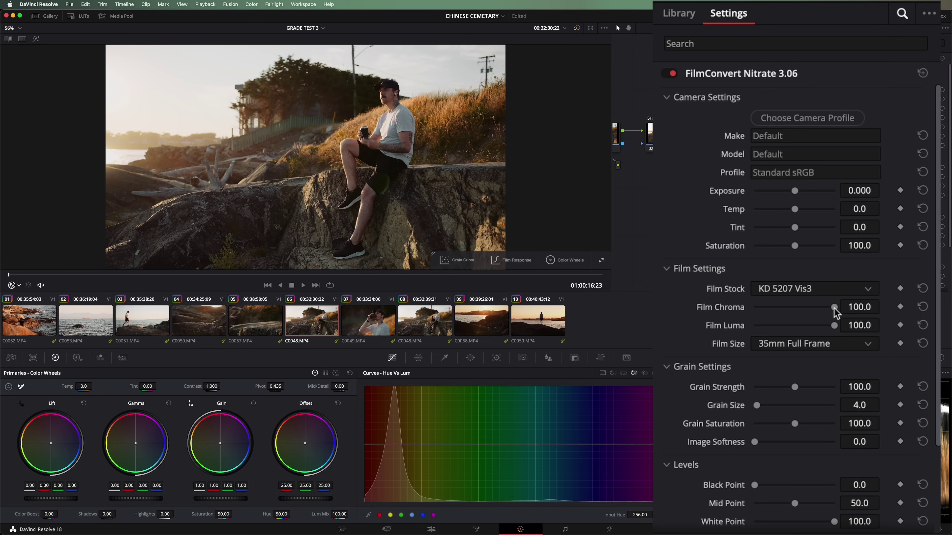
Preview Film Chroma at 0 and set it to 50, testing the Film Luma strength but keeping it at 100
drag(833, 308, 685, 303)
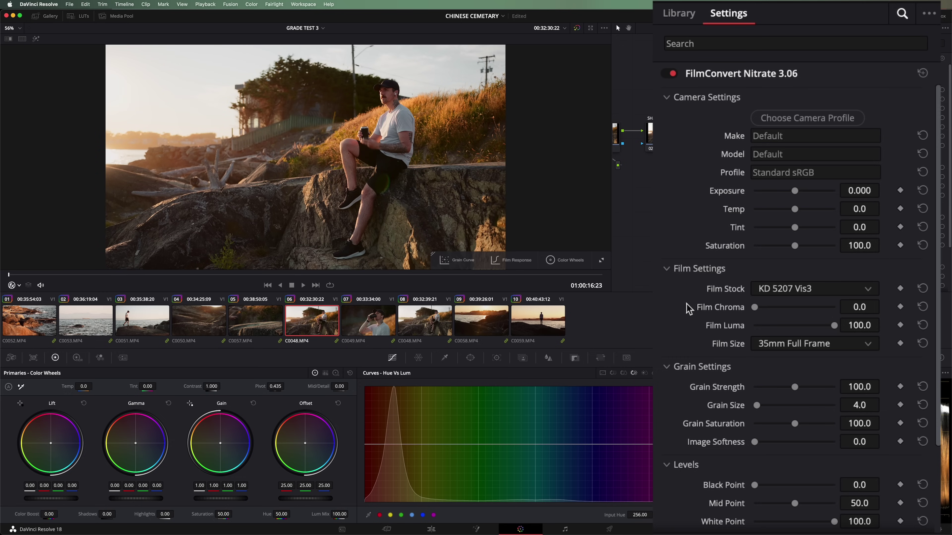
drag(756, 312, 926, 315)
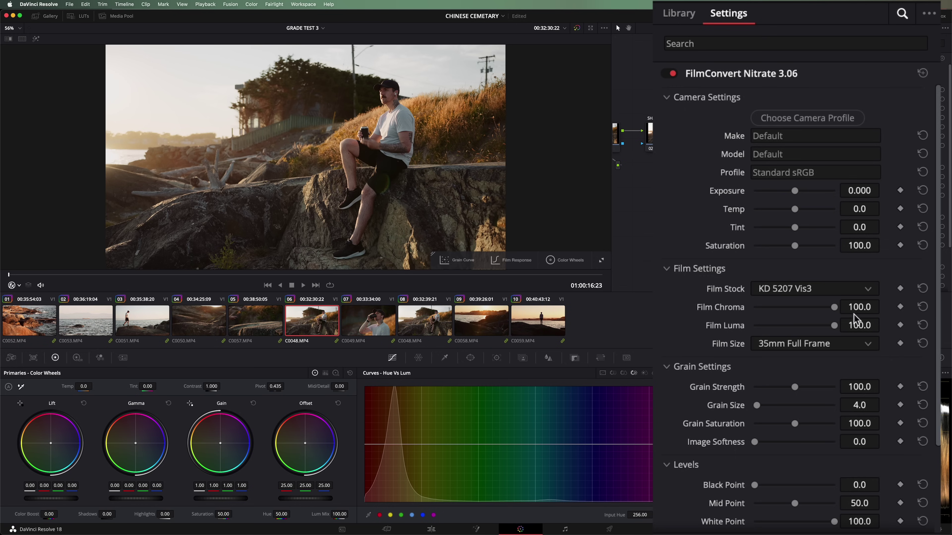
drag(860, 307, 845, 307)
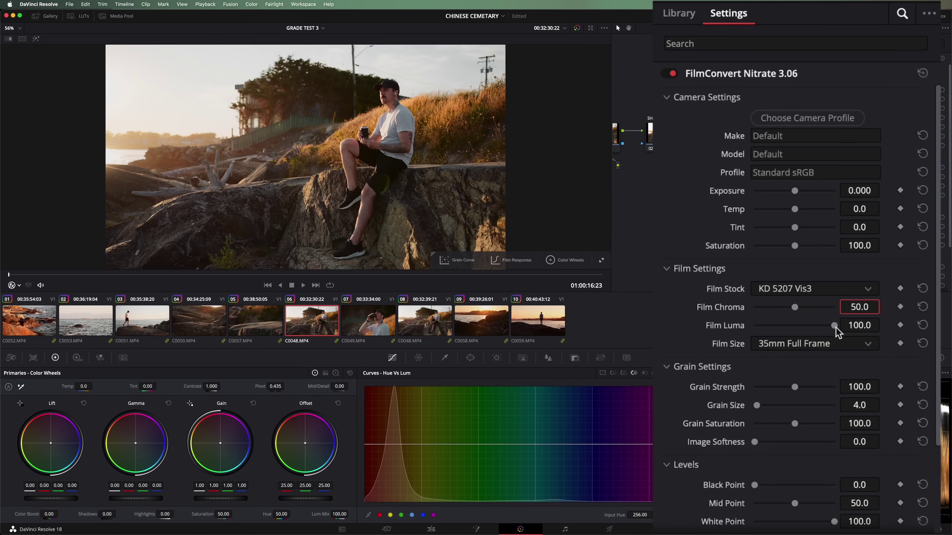
drag(836, 326, 890, 339)
Raise the FilmConvert camera Exposure to 0.195 and the Temp to 23
drag(797, 197, 796, 194)
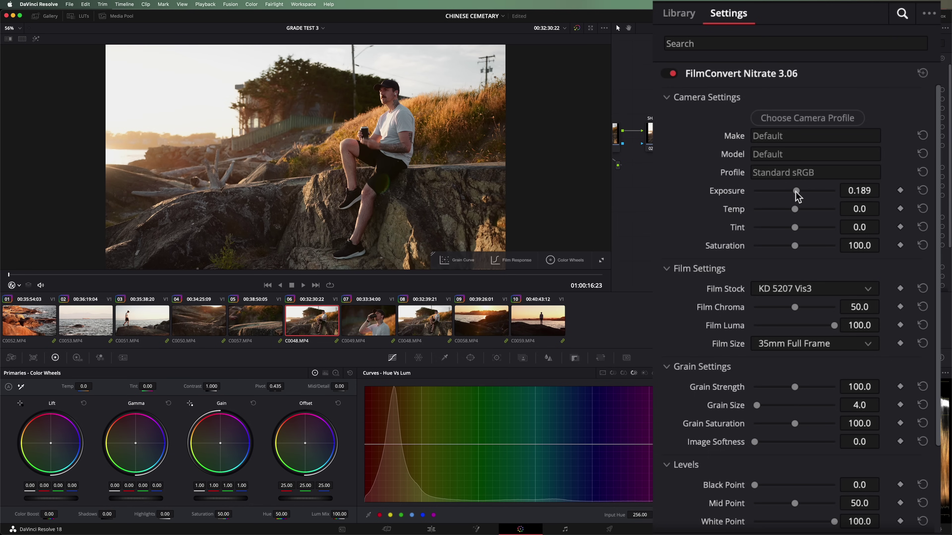
mouse_move(859, 195)
mouse_down()
mouse_move(843, 196)
mouse_move(854, 192)
mouse_up()
drag(861, 209, 522, 281)
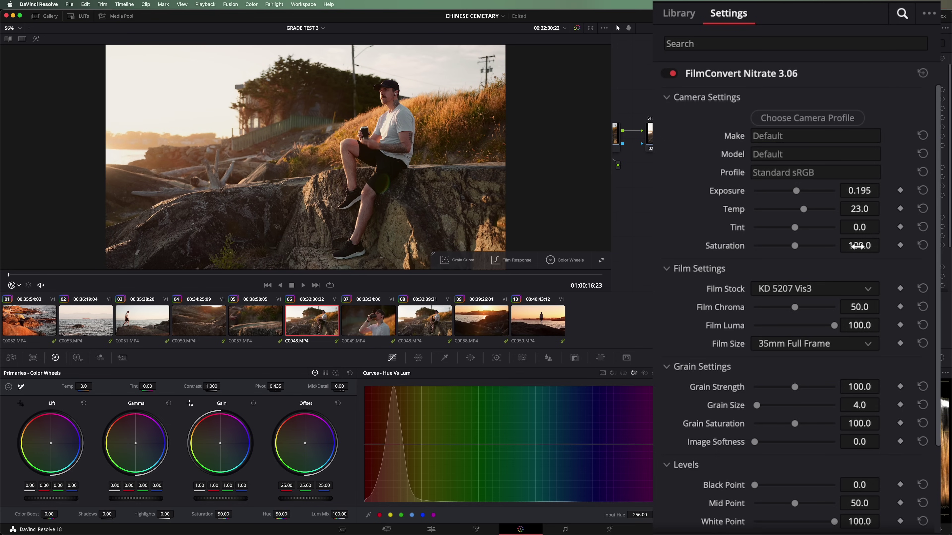
Set the FilmConvert camera Saturation to 111.1
drag(859, 246, 929, 248)
click(859, 246)
text(1111)
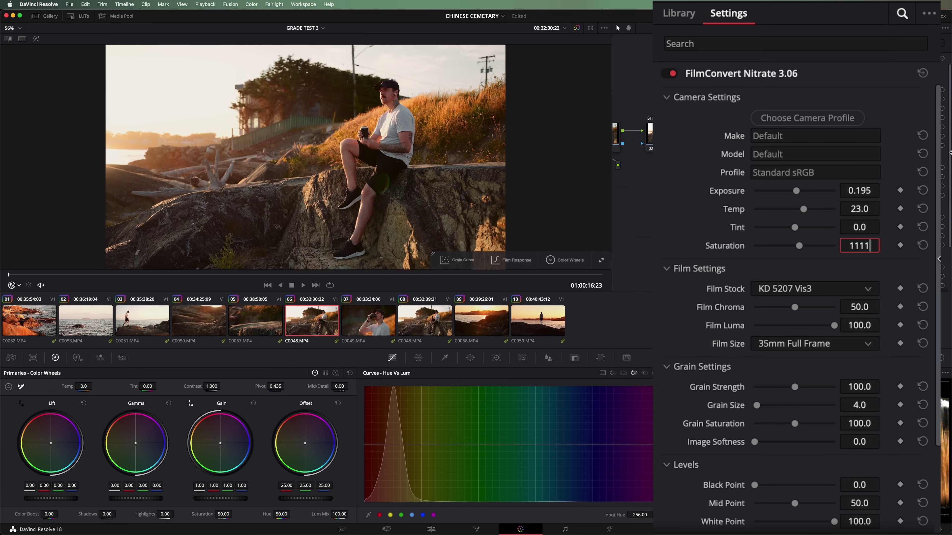
key(BackSpace)
text(.1)
key(Return)
Show all timeline clips except clip 08 in split screen and compare them with the FILM node disabled and enabled
click(537, 321)
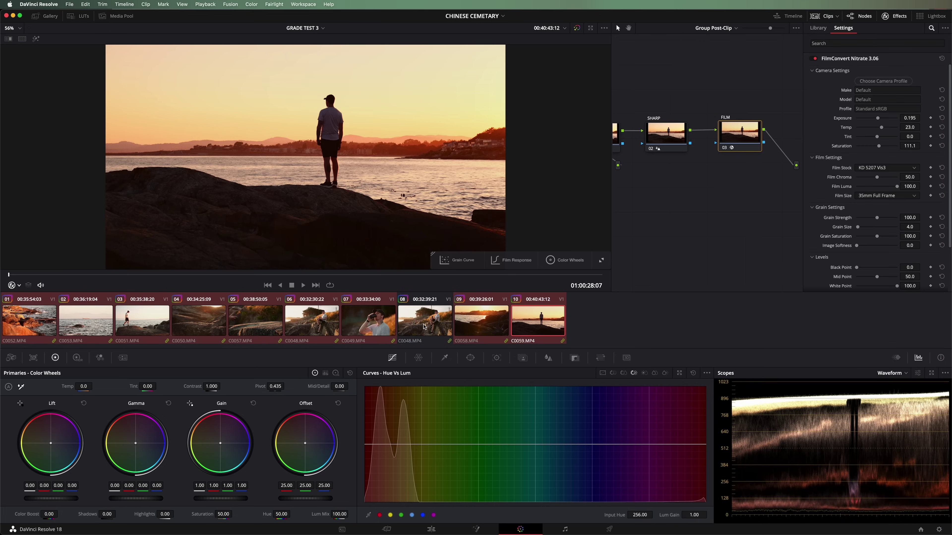
click(22, 39)
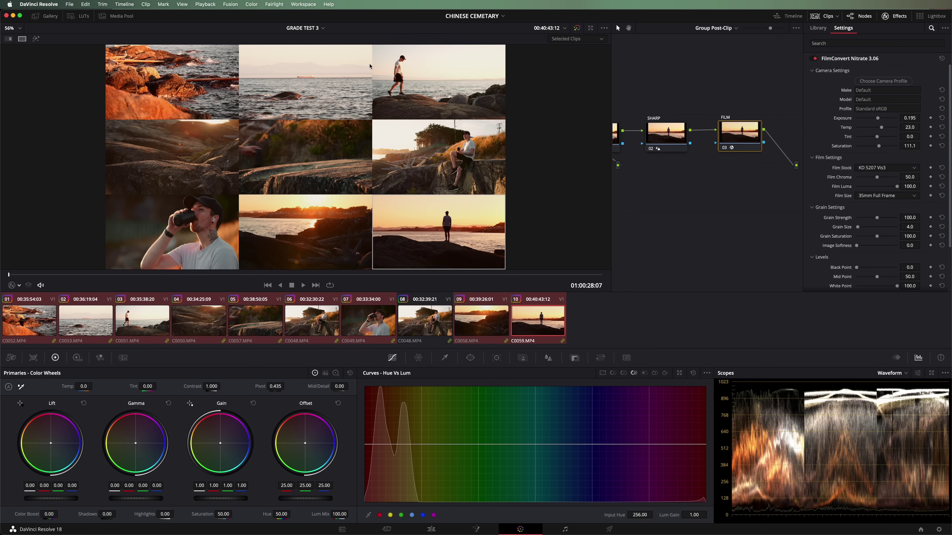
key(super+d)
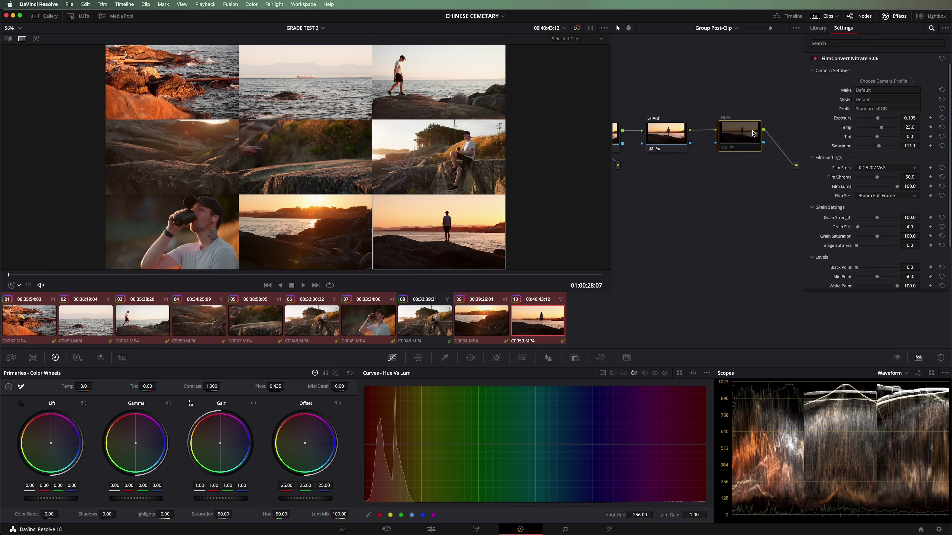
key(super+d)
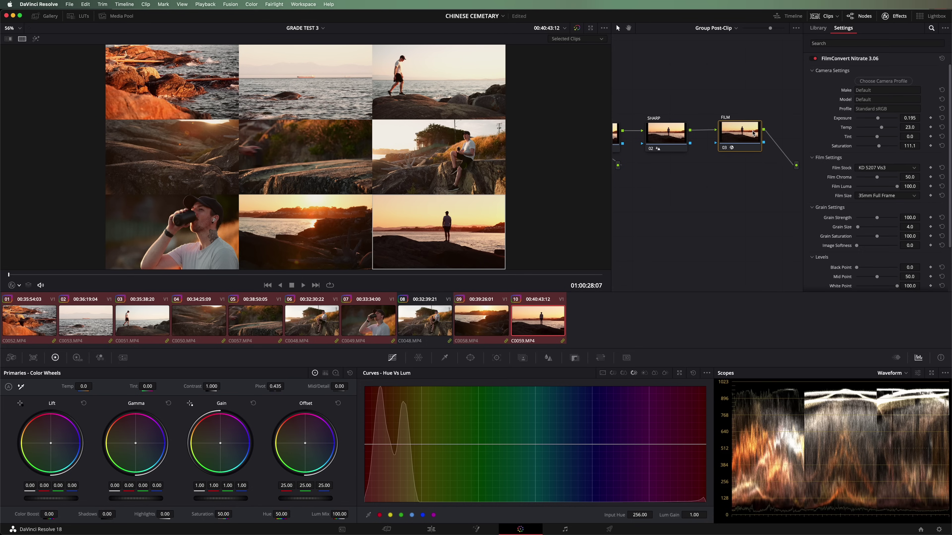
key(super+d)
key(super+d)
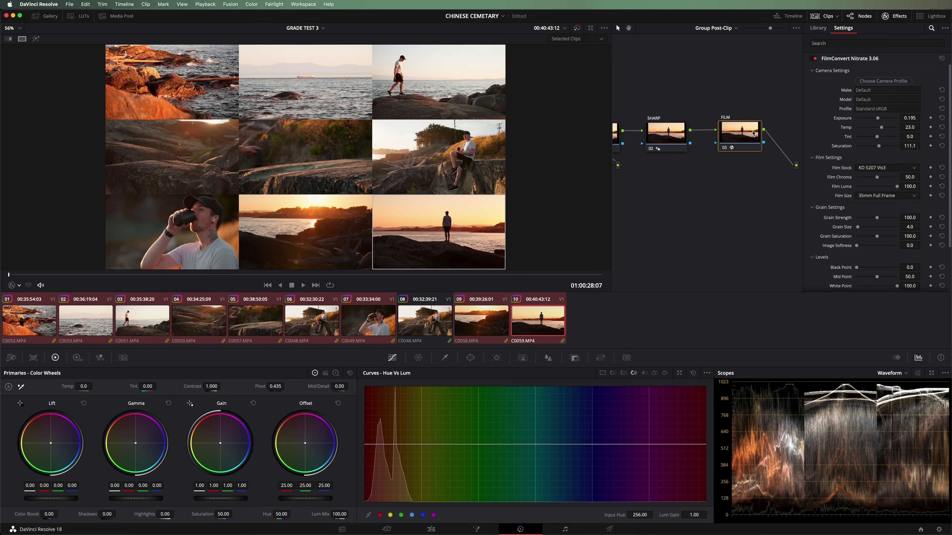
key(super+d)
key(super+d)
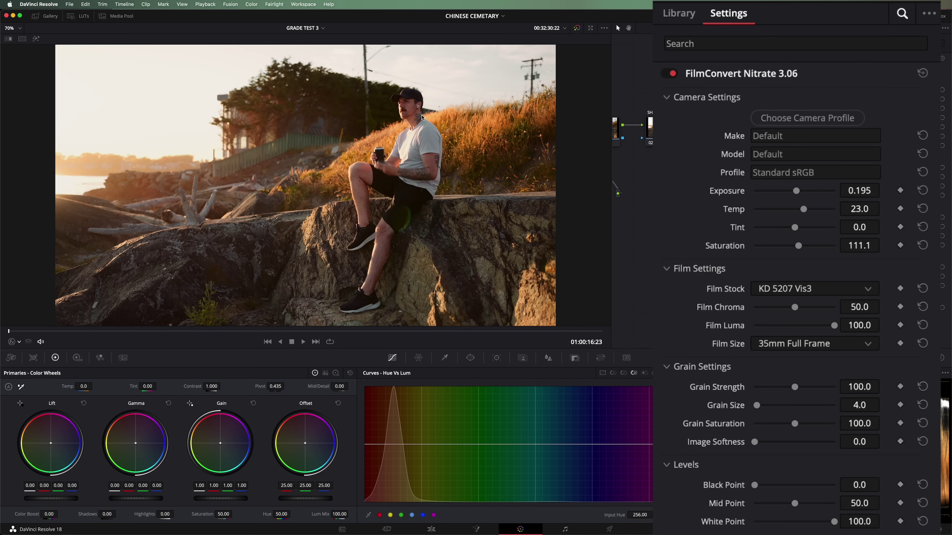
Preview the 8mm film size on a close view of clip 06, and restore 35mm Full Frame
scroll(422, 118, up, 4)
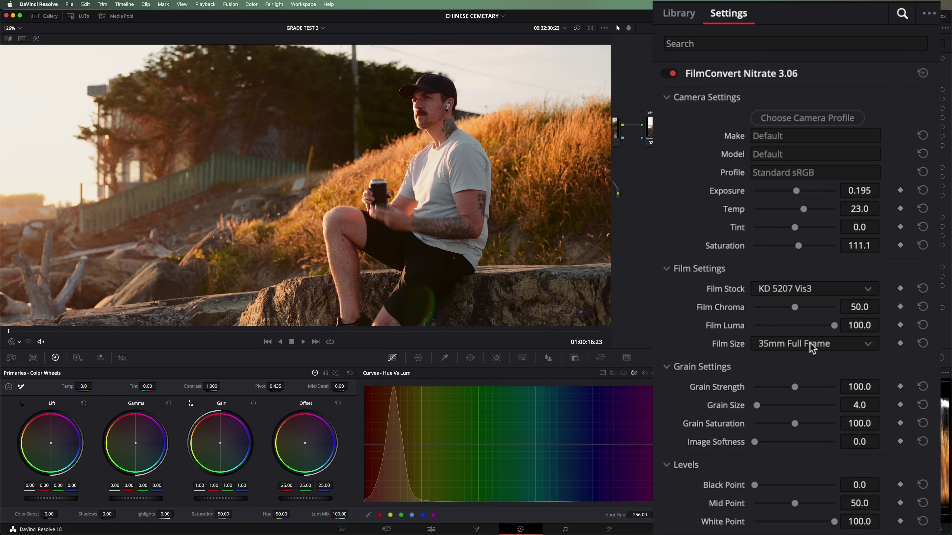
click(811, 348)
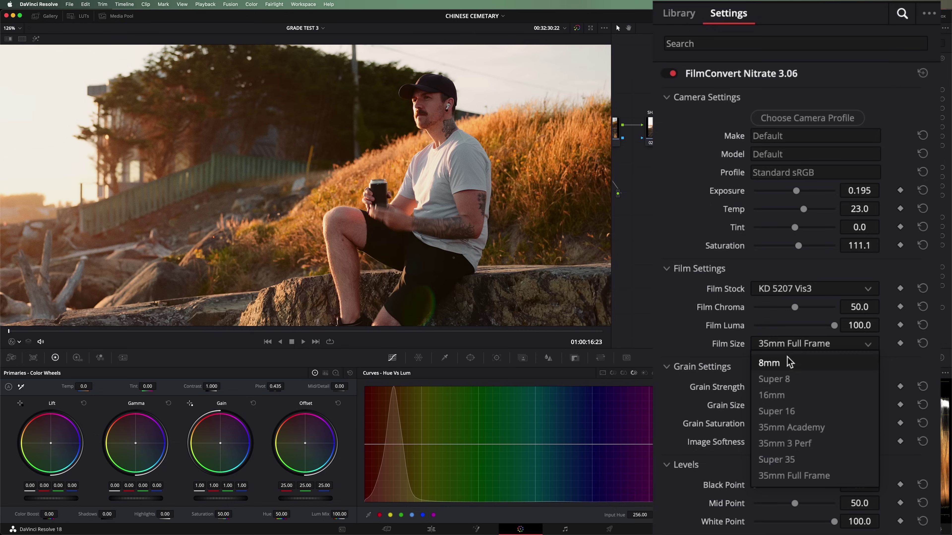
click(784, 362)
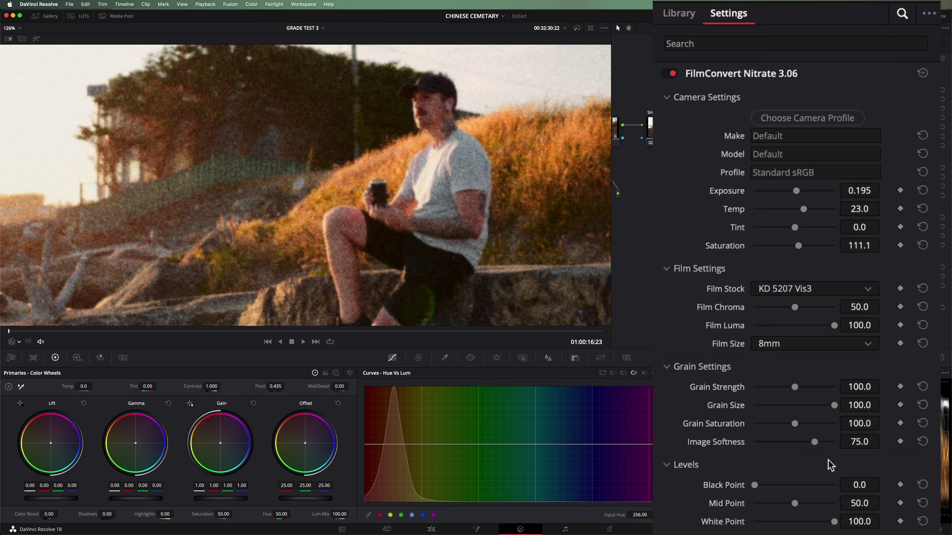
click(783, 341)
click(784, 474)
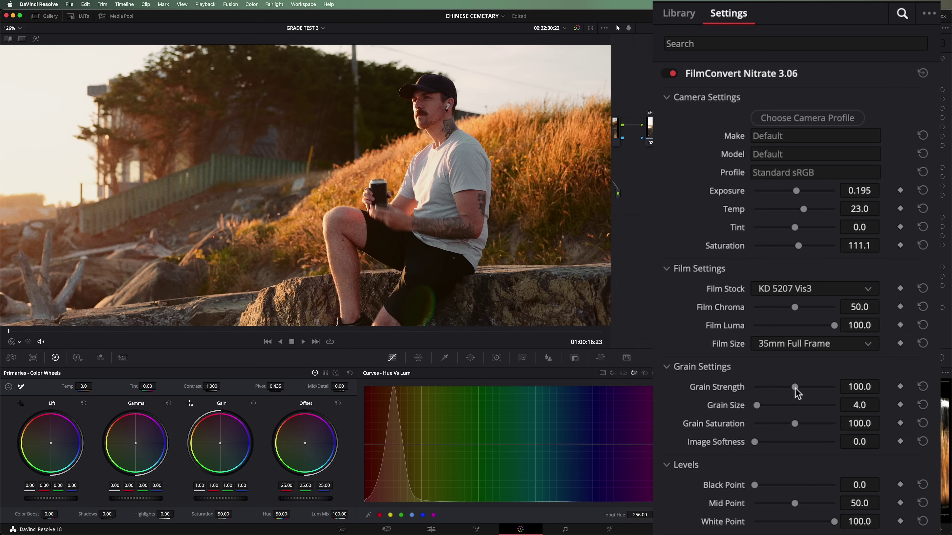
Preview Grain Strength at 0, reset it, and try the 8mm film size again before returning to 35mm Full Frame
drag(795, 388, 754, 388)
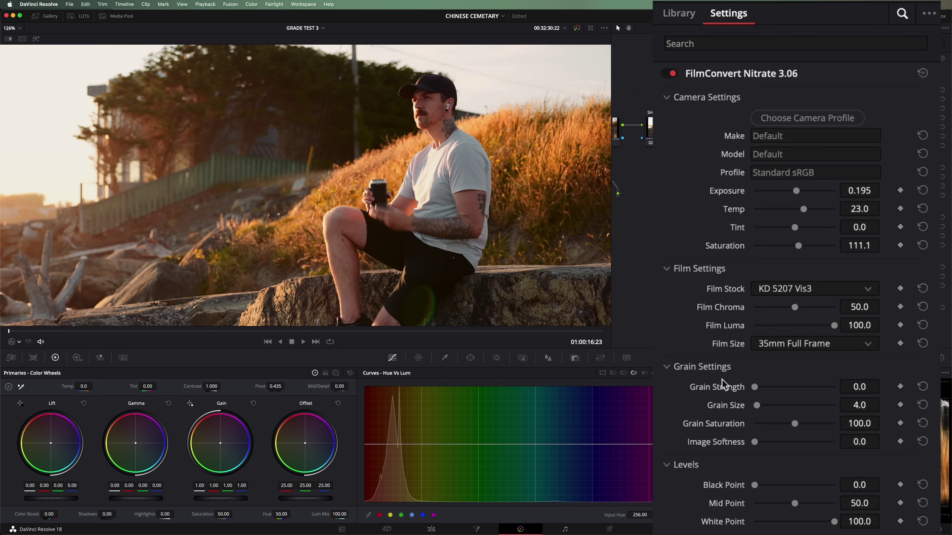
click(925, 387)
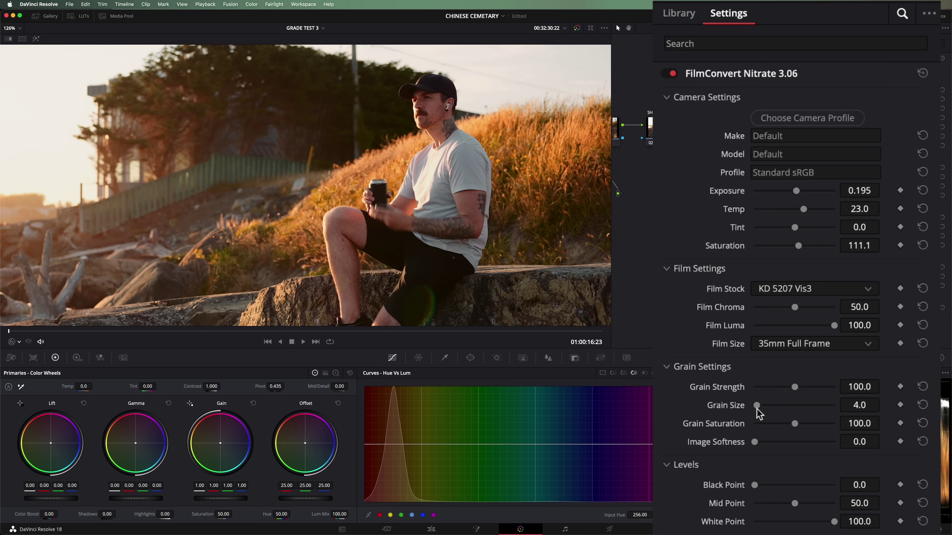
click(813, 343)
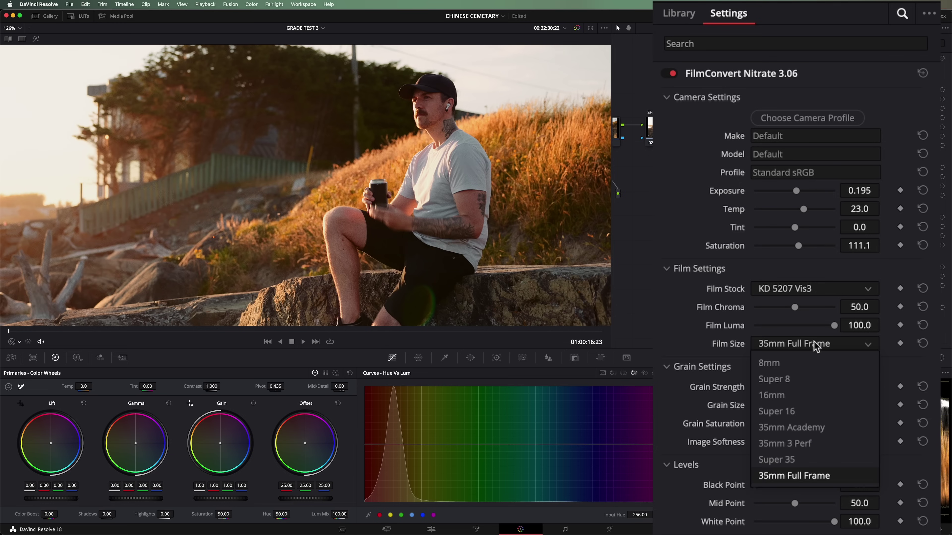
click(768, 363)
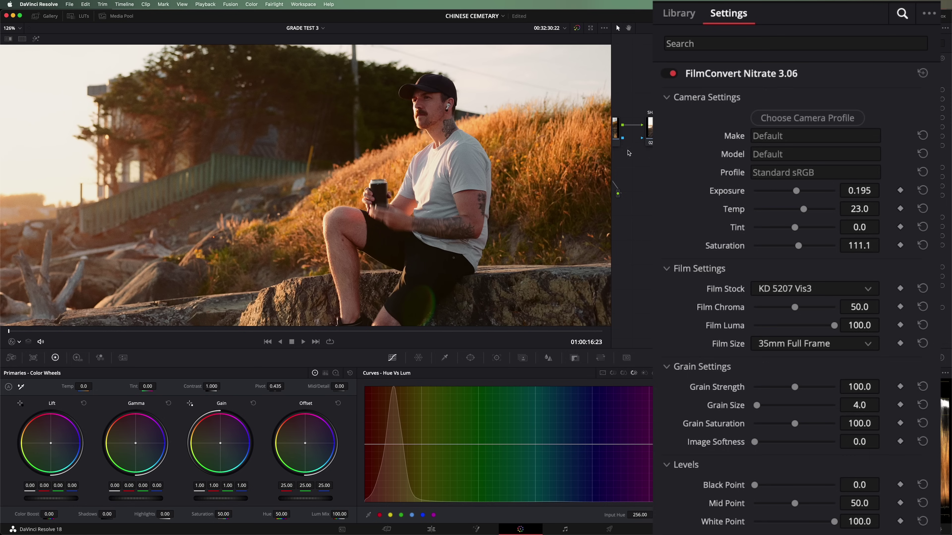
Compare the grain on a closer view of the man with Grain Strength at 0 and reset to its default
scroll(478, 118, up, 5)
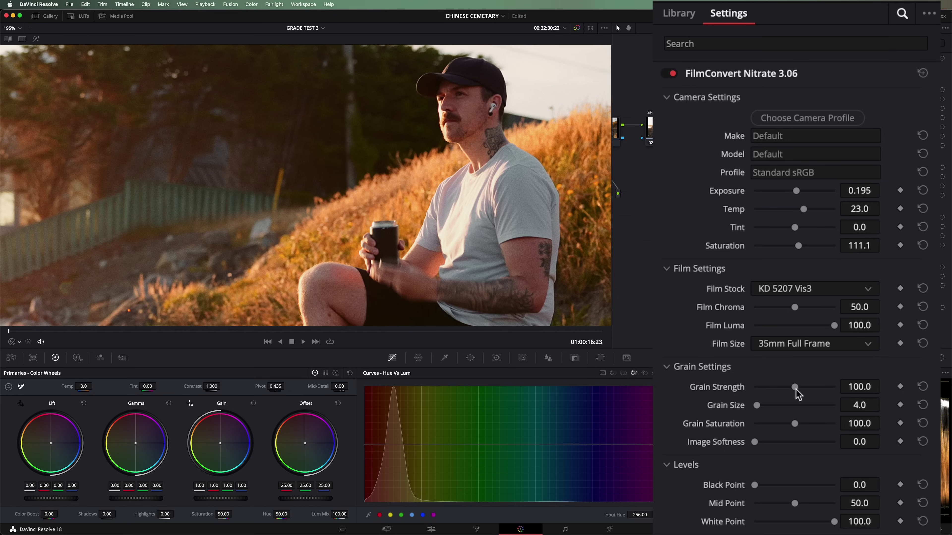
drag(795, 389, 755, 387)
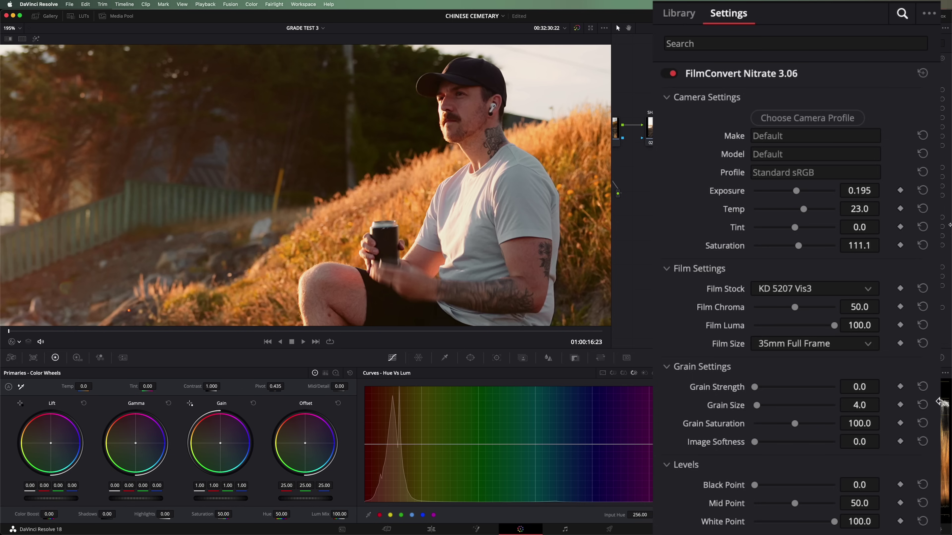
click(922, 387)
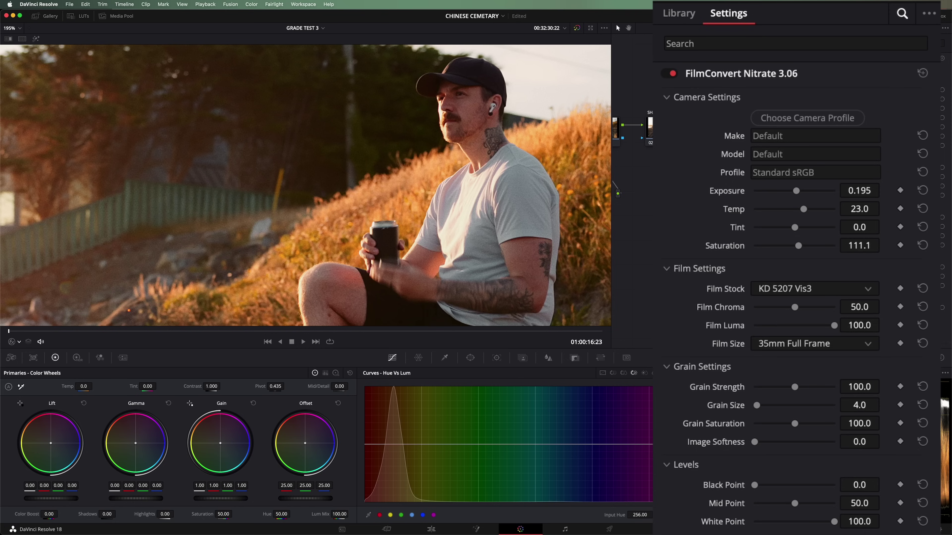
Set FilmConvert's Grain Saturation to 0 and keep Image Softness at 0 on the FILM node
drag(794, 424, 755, 423)
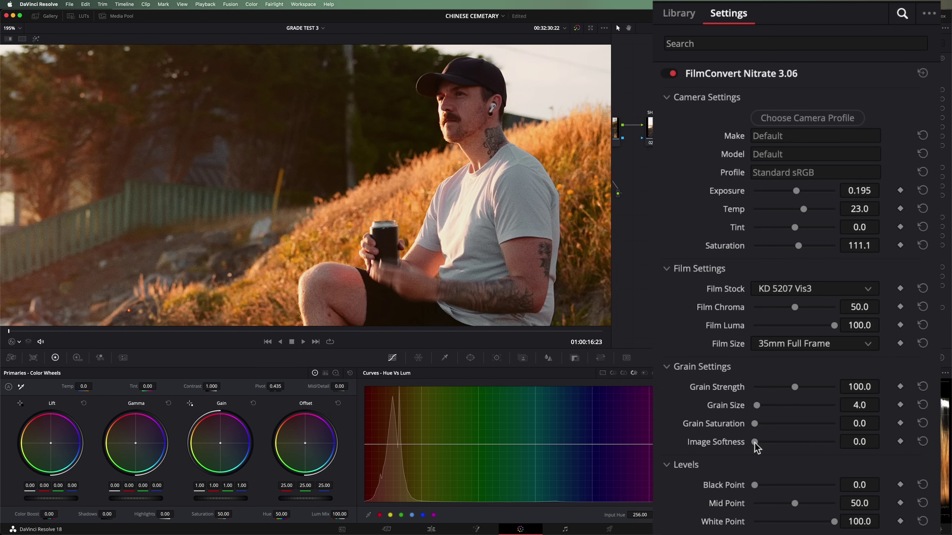
drag(754, 444, 710, 445)
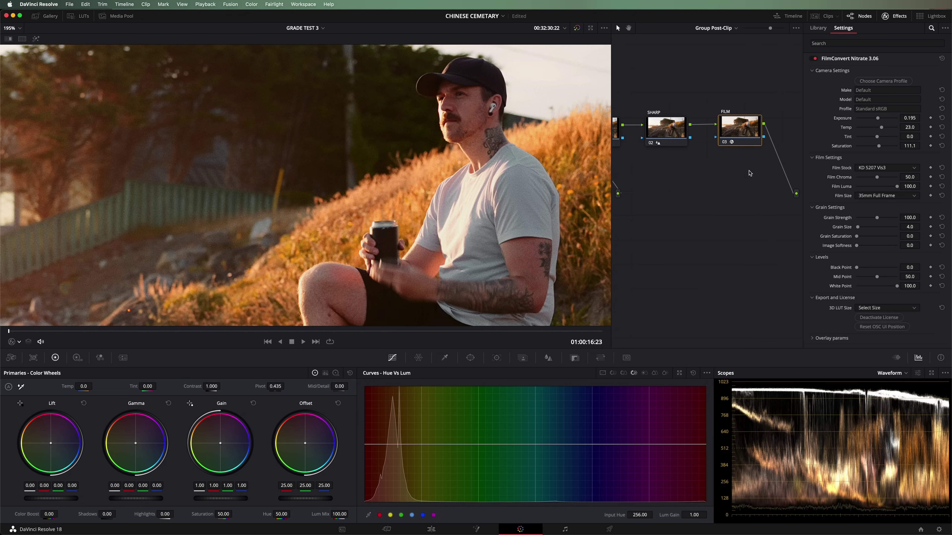
Compare the SHARP and FILM nodes on the close view, then compare the FILM node disabled and enabled on the full frame
click(671, 124)
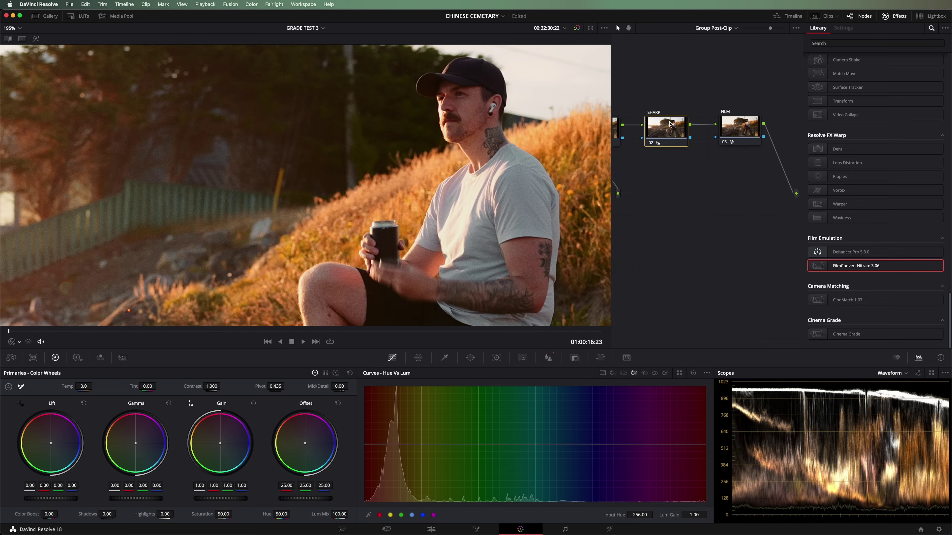
click(741, 119)
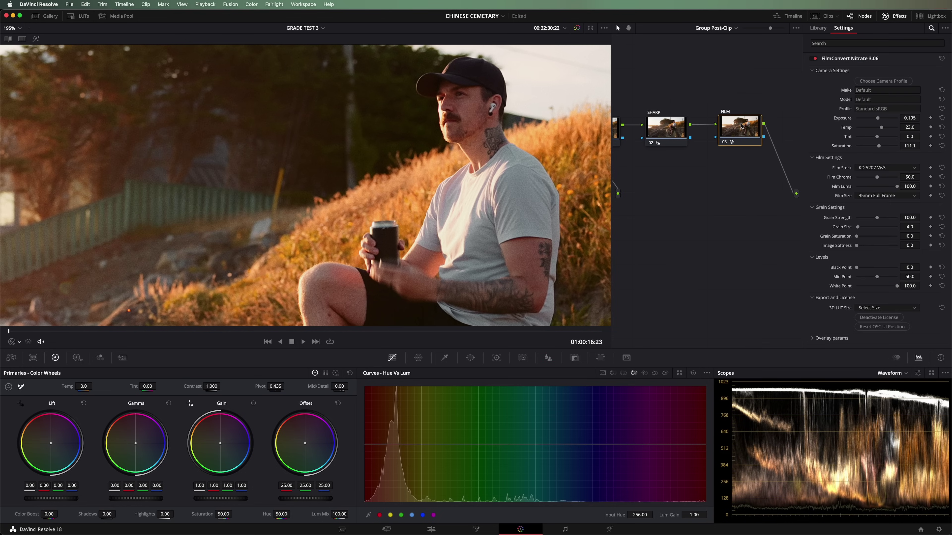
click(661, 128)
click(747, 127)
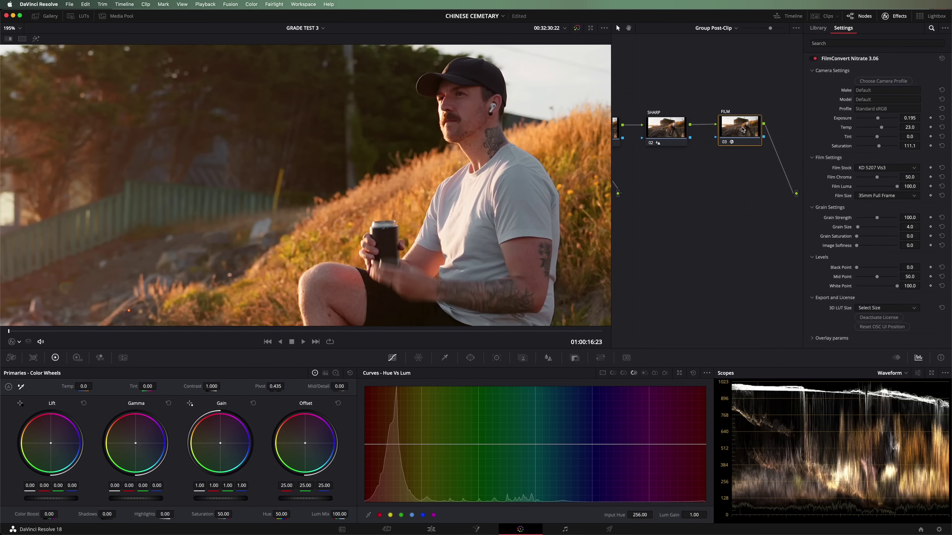
key(shift+z)
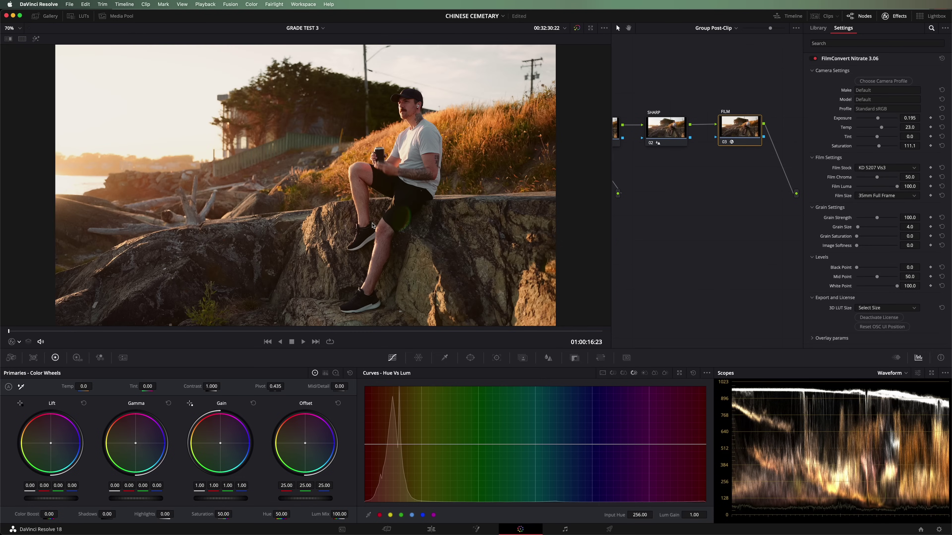
key(ctrl+d)
key(ctrl+d)
click(78, 16)
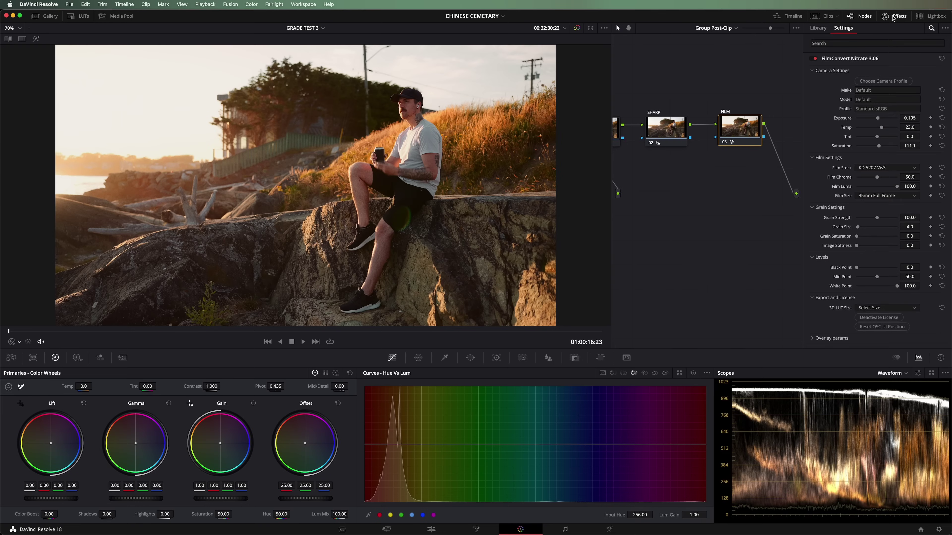
Select the LOOK, SHARP and FILM nodes together and compare the whole group look disabled and enabled
click(893, 16)
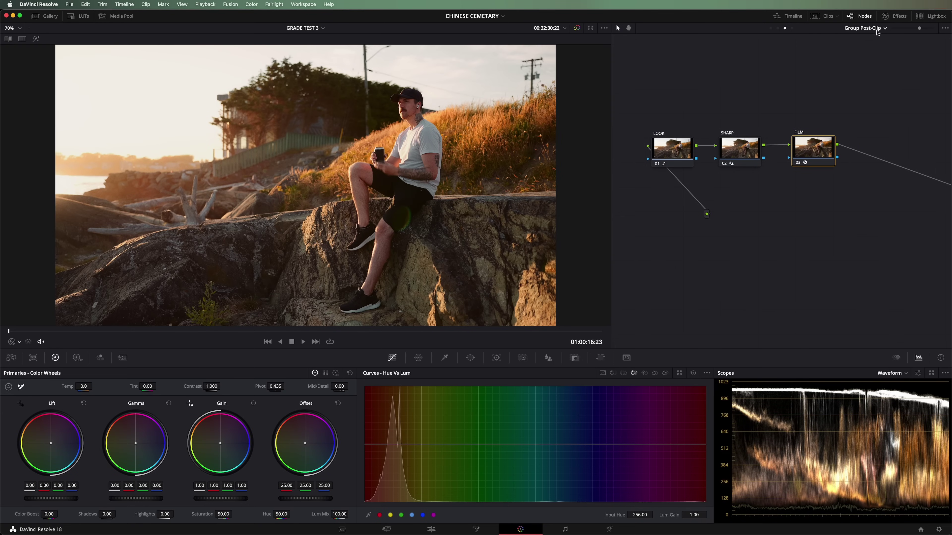
drag(866, 87, 606, 210)
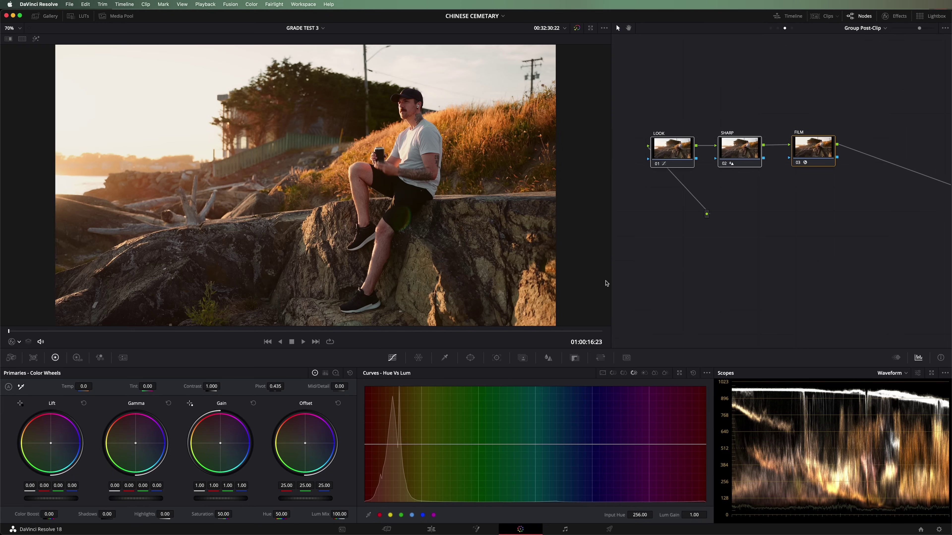
key(super+d)
key(super+d)
key(super+d)
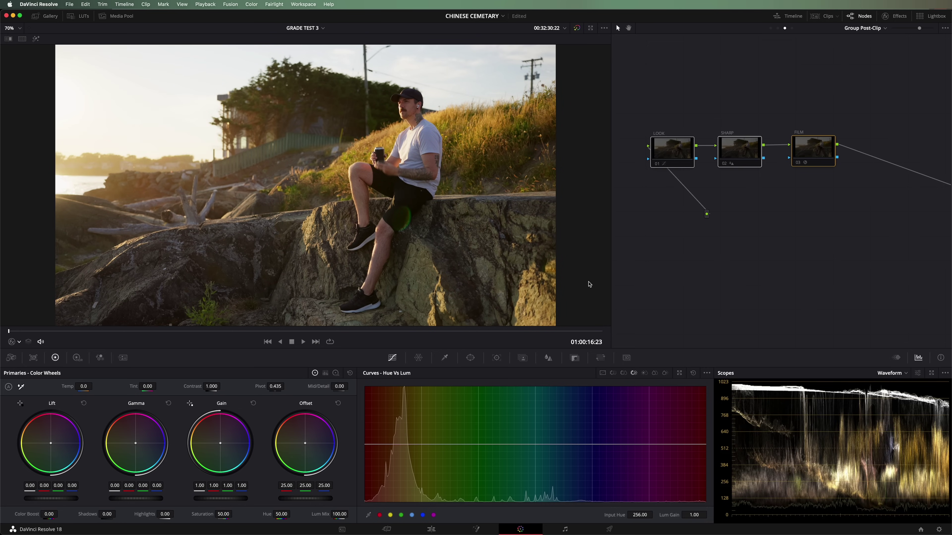
key(super+d)
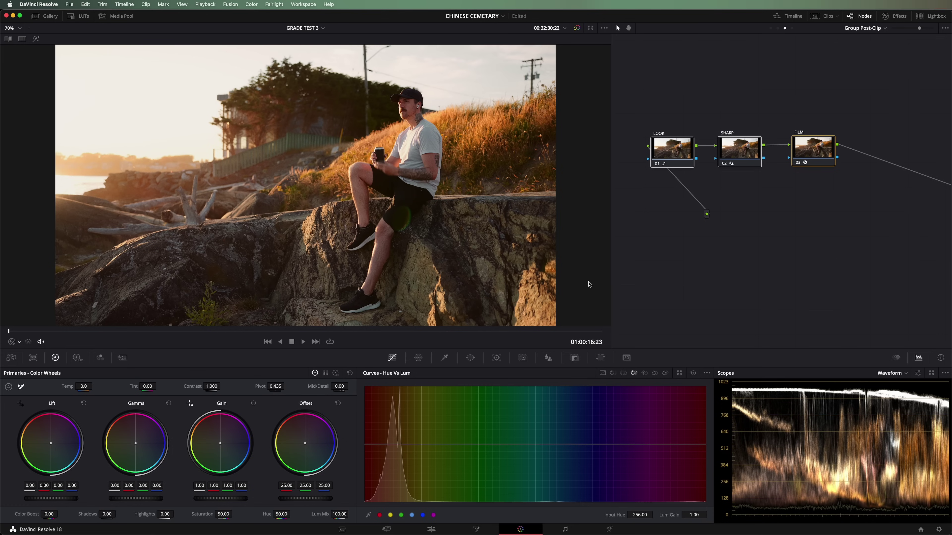
key(alt+d)
key(alt+d)
key(alt+d)
key(alt+d)
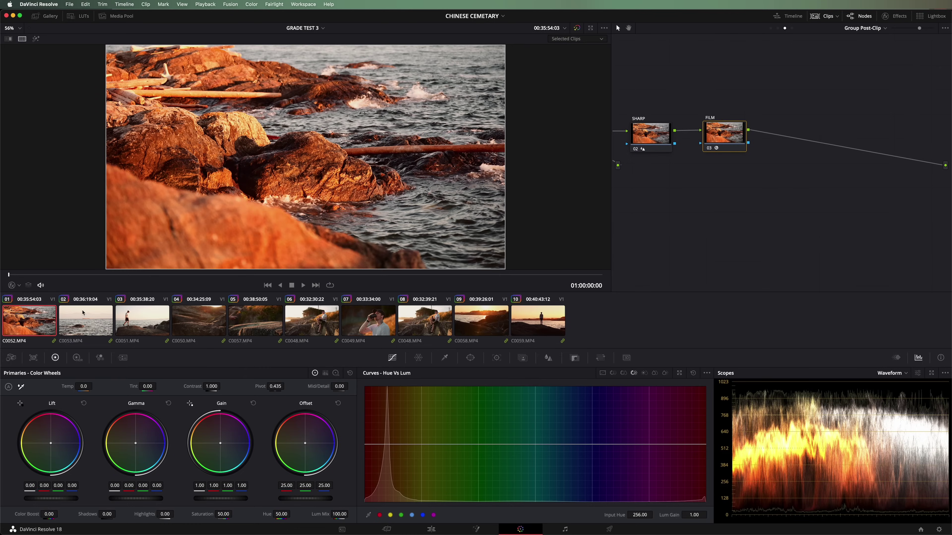
Add red and yellow control points to the Hue Vs Sat curve on clip 01's node 04 at Clip level
click(89, 322)
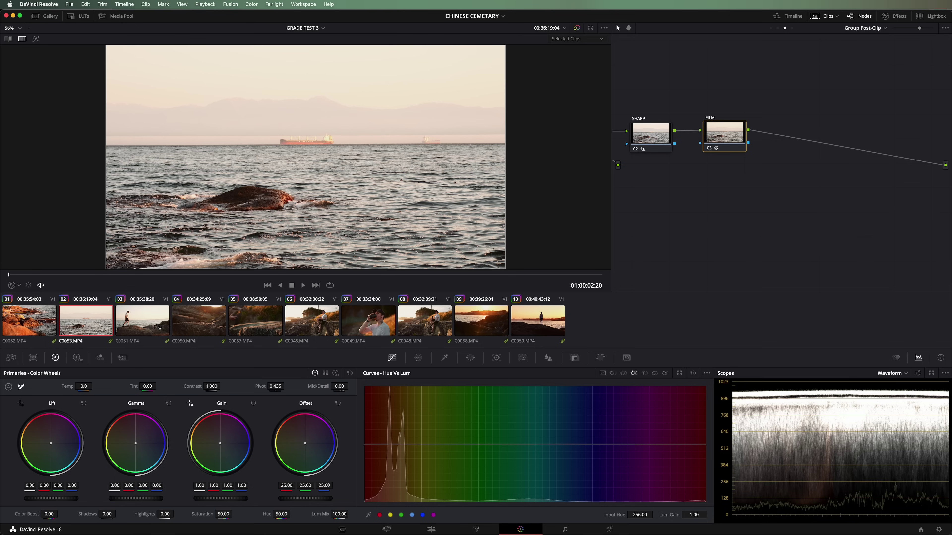
click(39, 319)
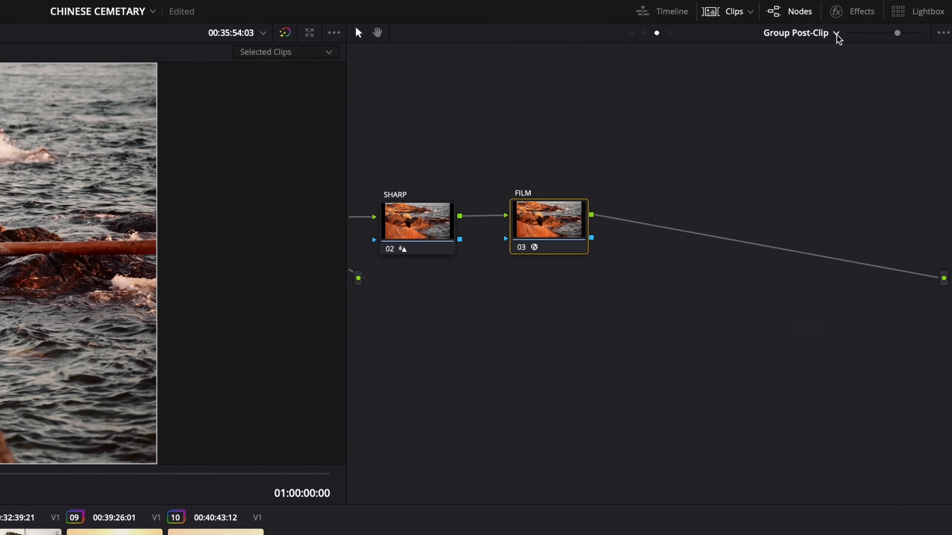
click(885, 28)
click(786, 67)
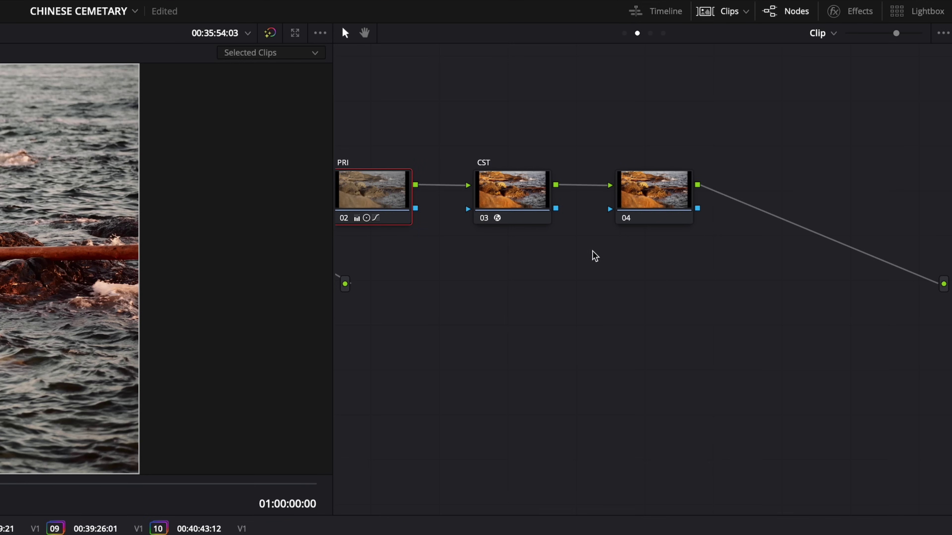
click(651, 200)
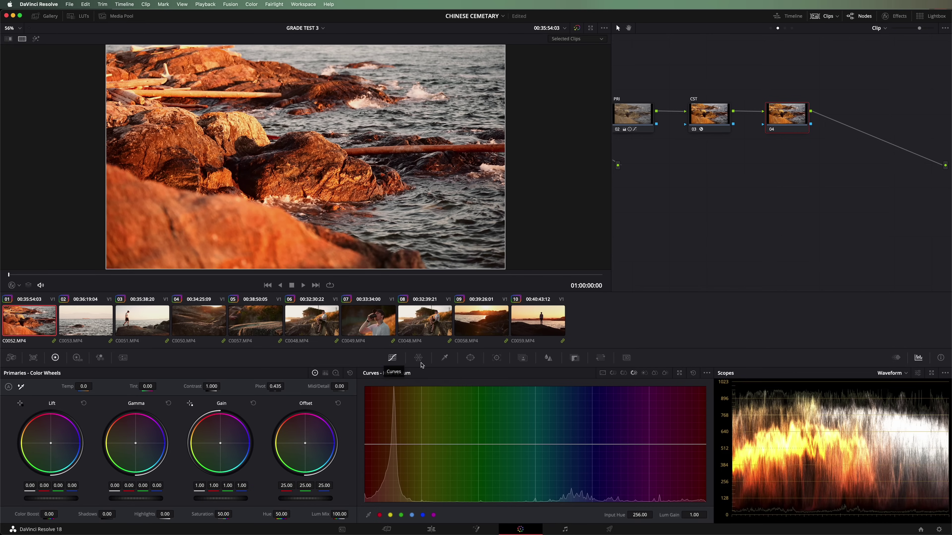
click(623, 374)
click(379, 515)
click(390, 515)
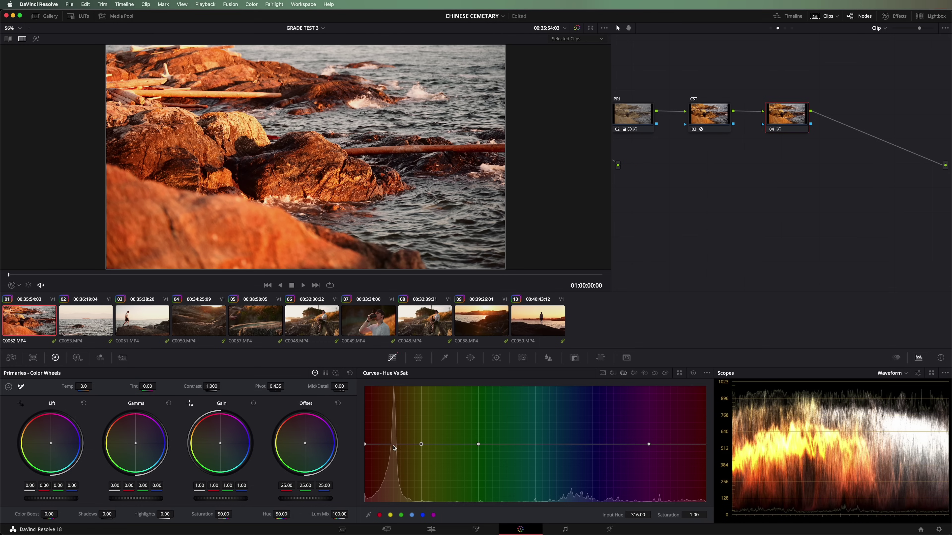
Lower the orange saturation to 0.89 on clip 01's Hue Vs Sat curve, comparing node 04 disabled and enabled
drag(393, 448, 395, 454)
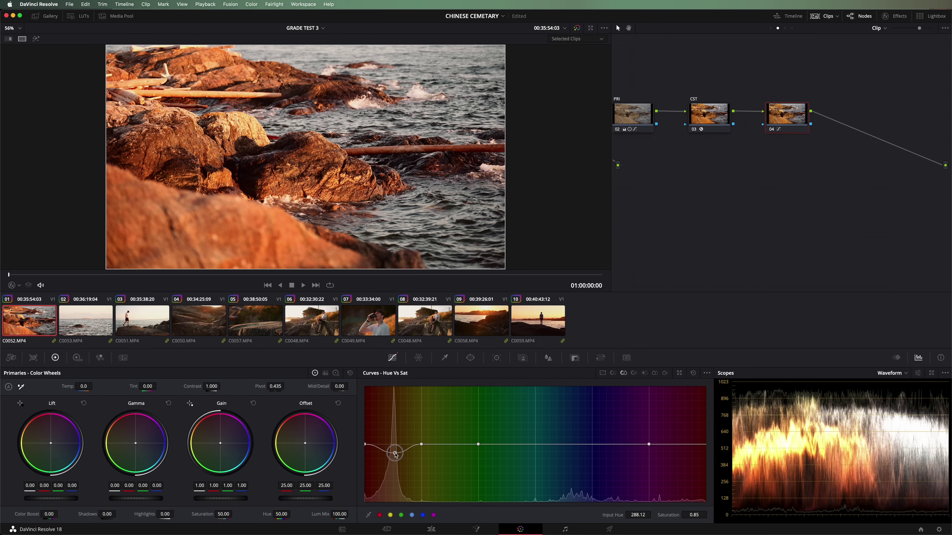
key(super+d)
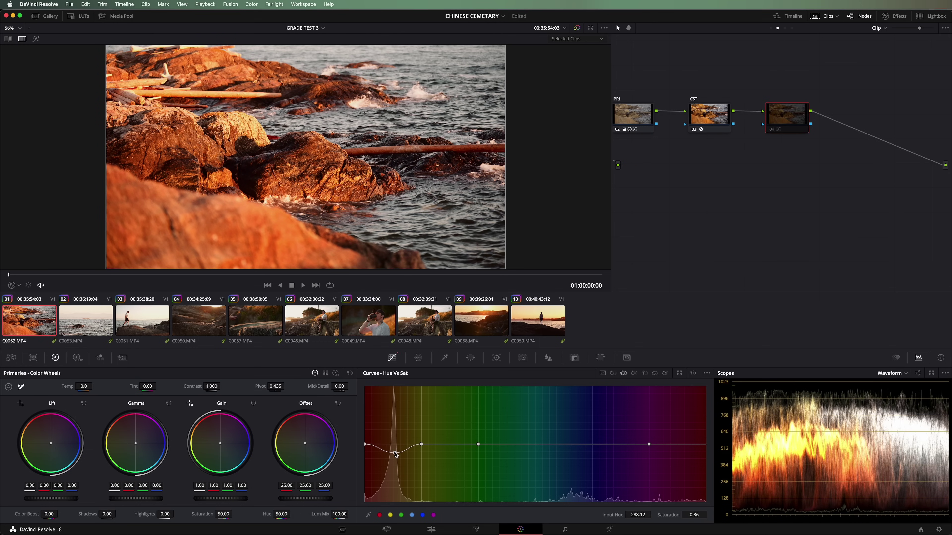
key(super+d)
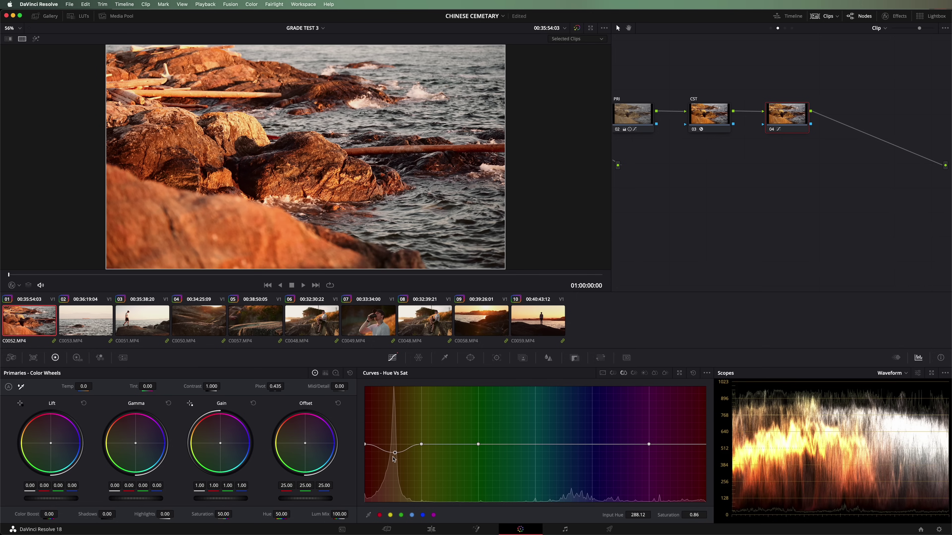
drag(394, 454, 394, 451)
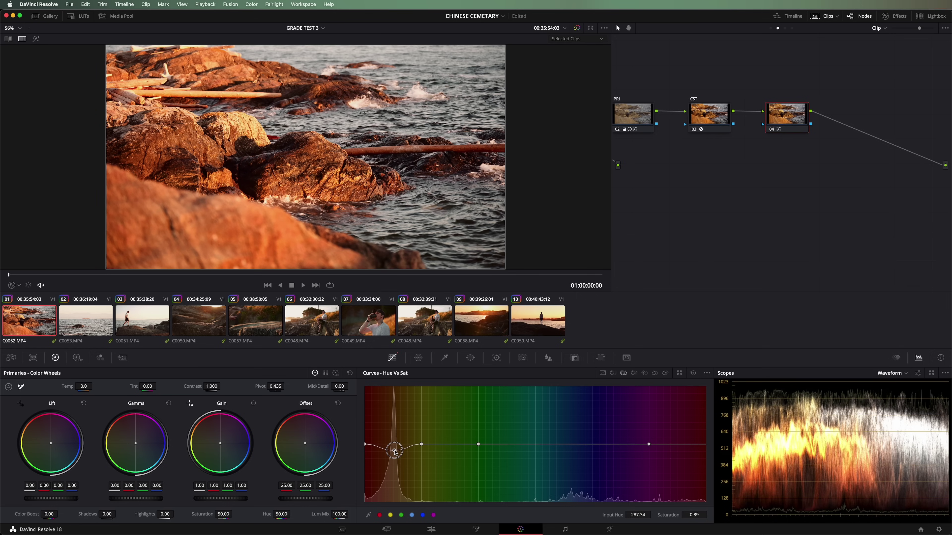
Return to the Group Post-Clip nodes and review the grade on clips 02 through 06
click(86, 321)
click(879, 29)
click(897, 54)
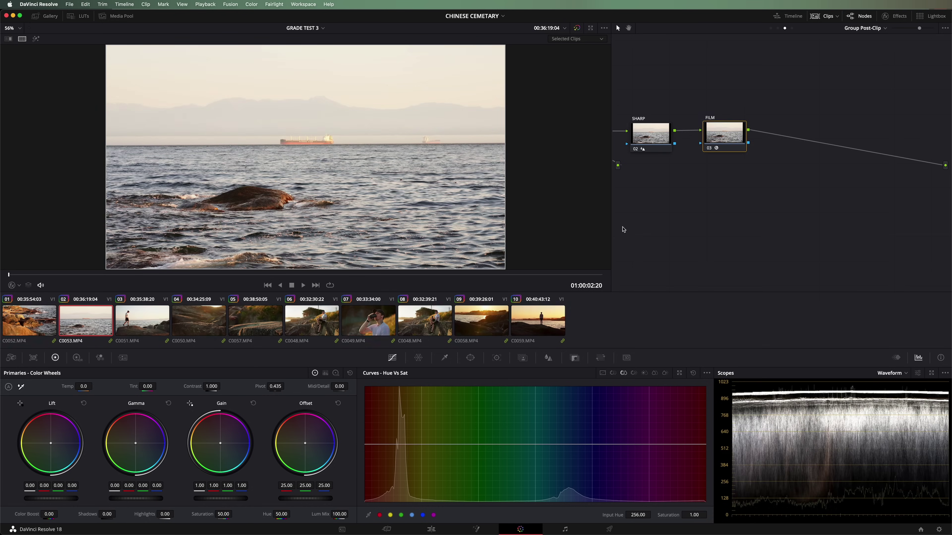
click(144, 328)
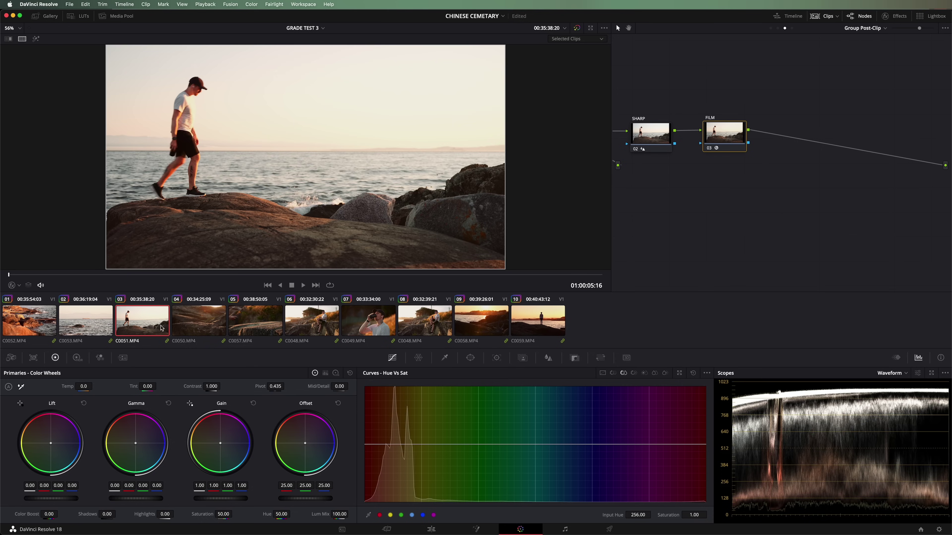
click(199, 322)
click(270, 275)
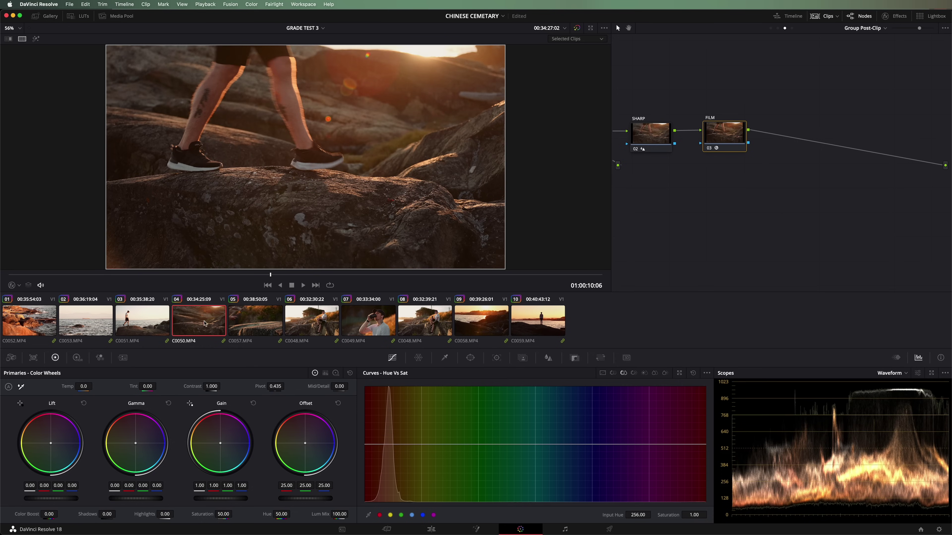
click(255, 321)
drag(412, 274, 437, 299)
click(436, 299)
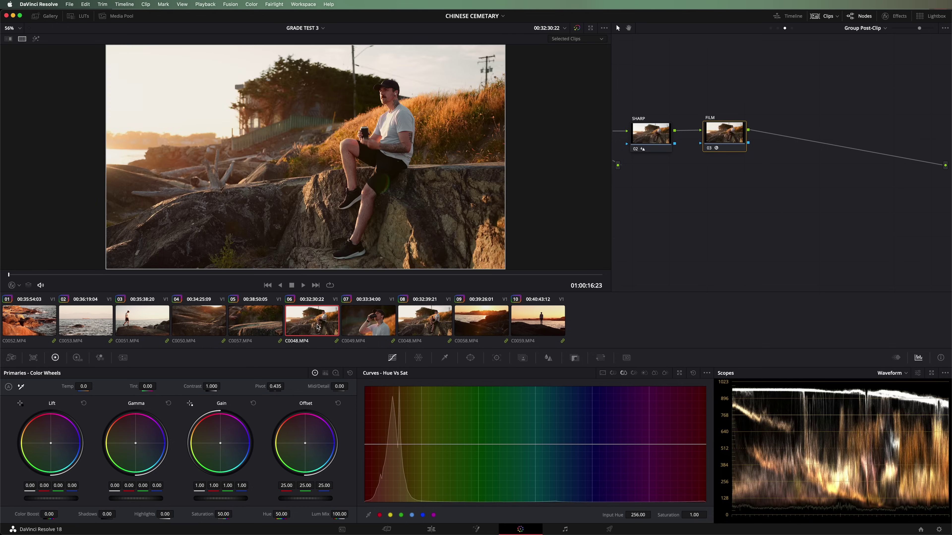
Slightly lower orange saturation and set yellow saturation to 0.95 with Hue Vs Sat on clip 09's Clip-level node 04
click(459, 324)
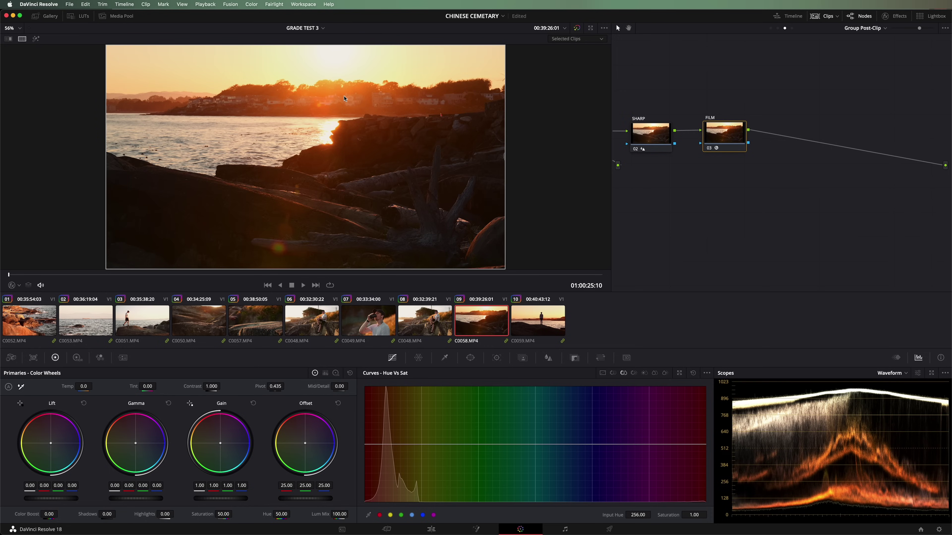
click(876, 28)
click(873, 51)
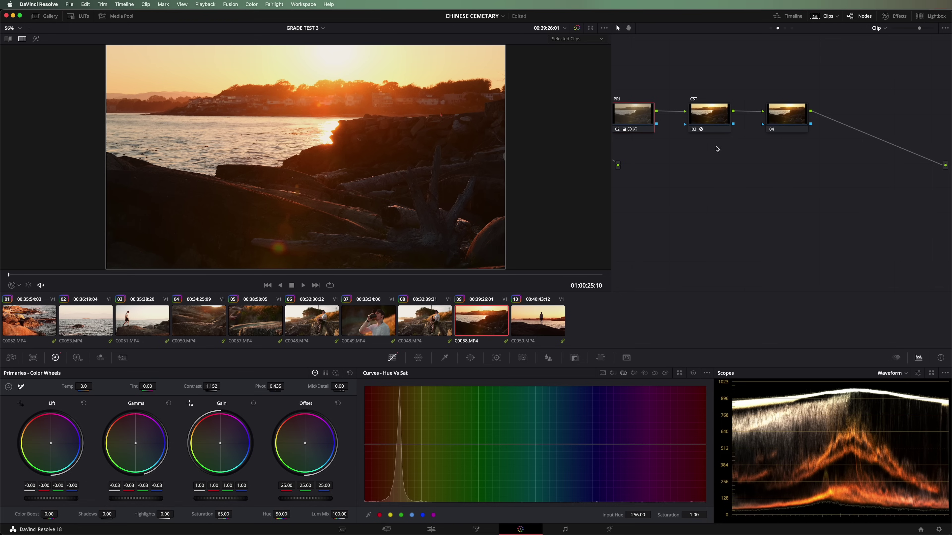
click(786, 115)
click(380, 516)
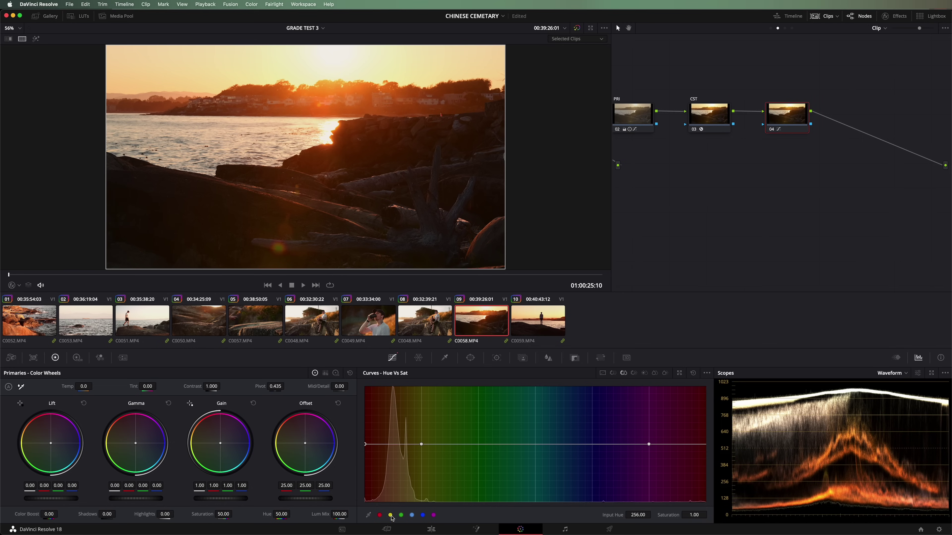
drag(395, 447, 421, 449)
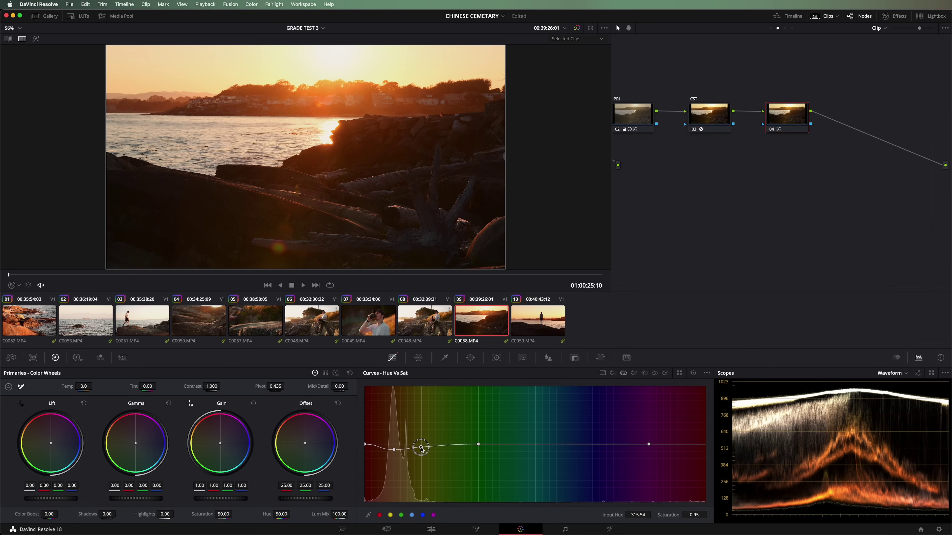
Switch the scope to Vectorscope and compare clip 09 with node 04 disabled and enabled
click(891, 373)
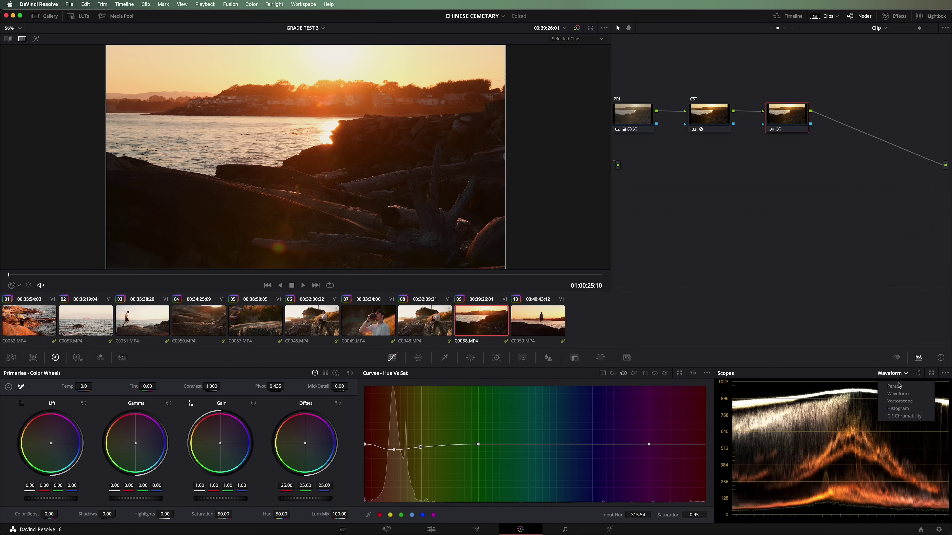
click(899, 403)
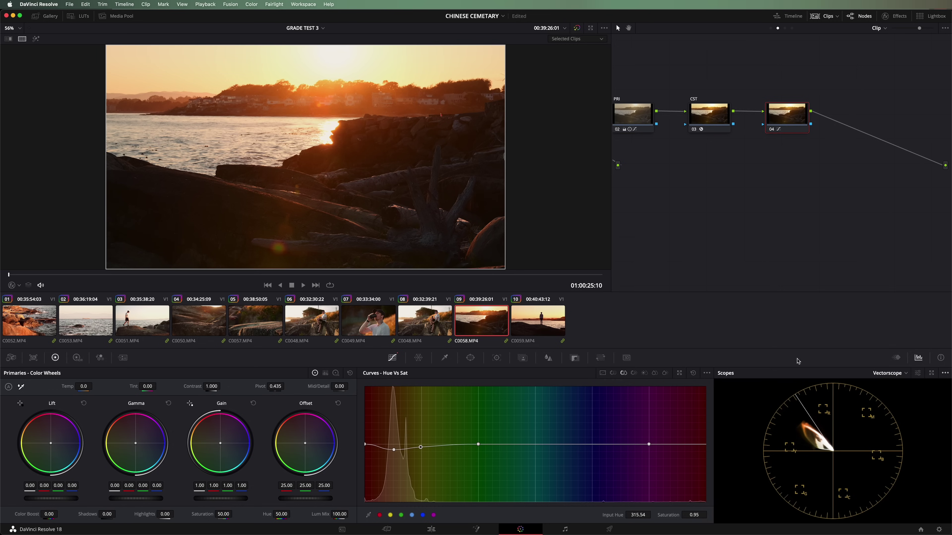
key(super+d)
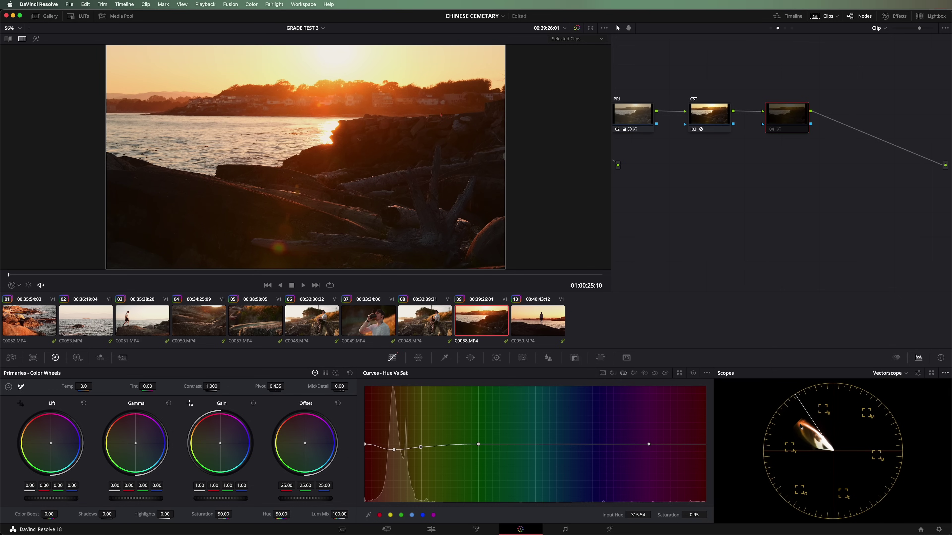
key(super+d)
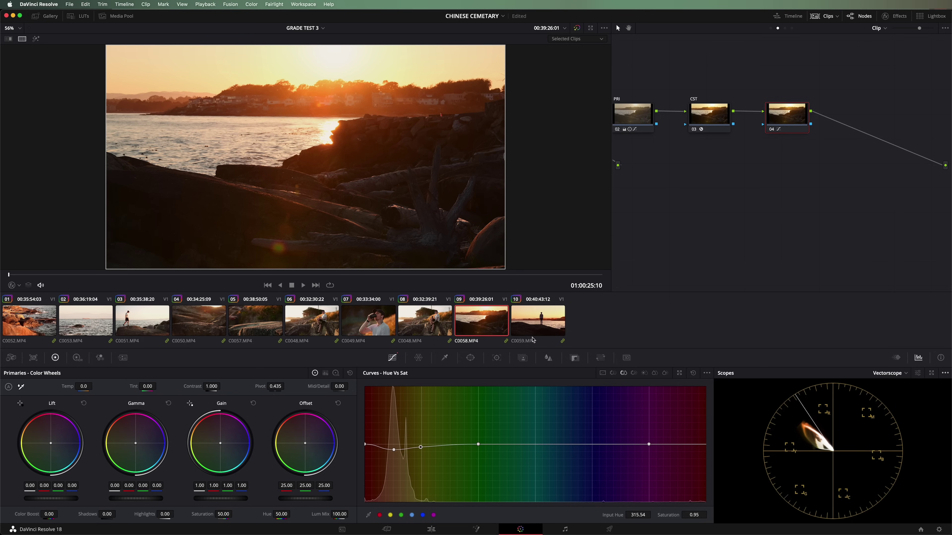
Check the grade on clip 10 and display its Group Post-Clip nodes
click(540, 325)
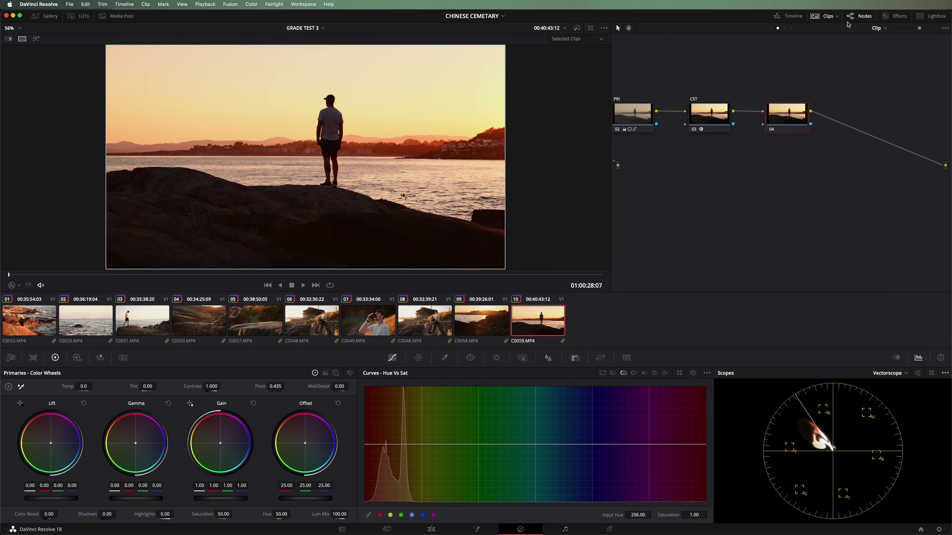
click(879, 28)
click(897, 54)
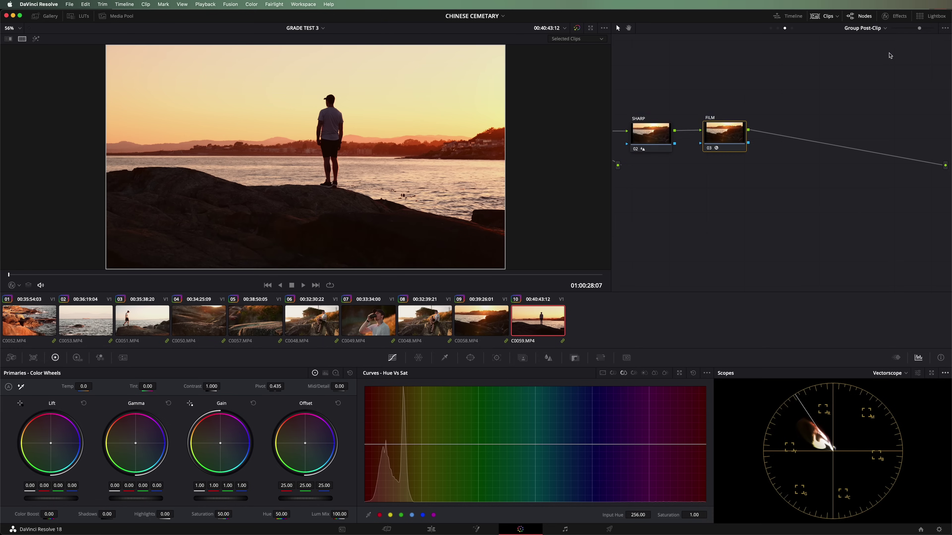